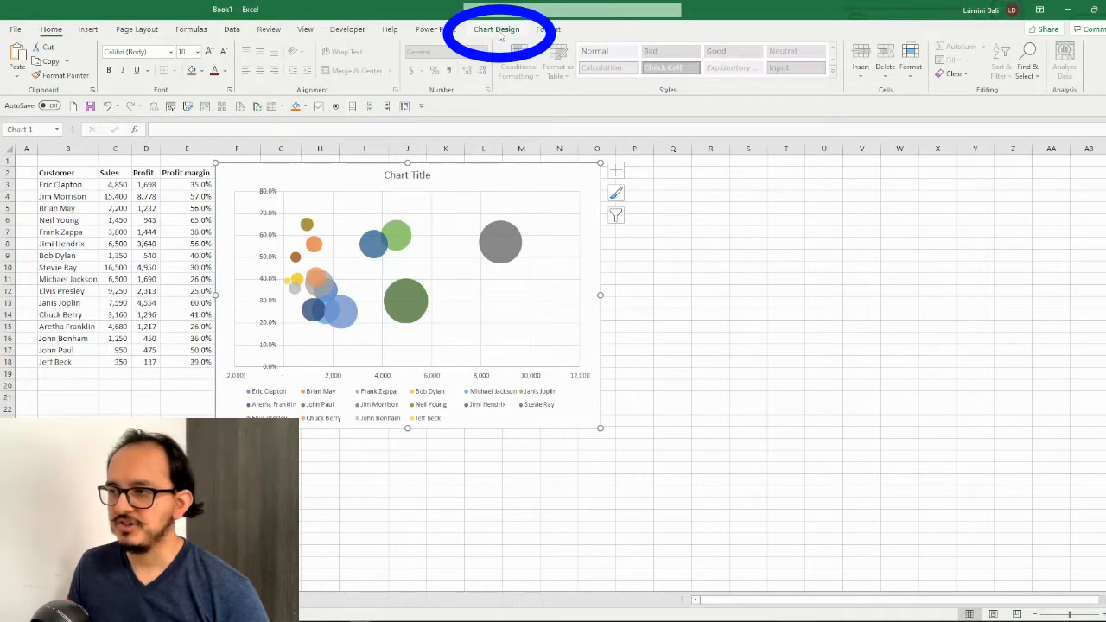
Add a primary horizontal axis title to the bubble chart and set its text to "Profit"
{"action": "left_click", "coordinate": [497, 29]}
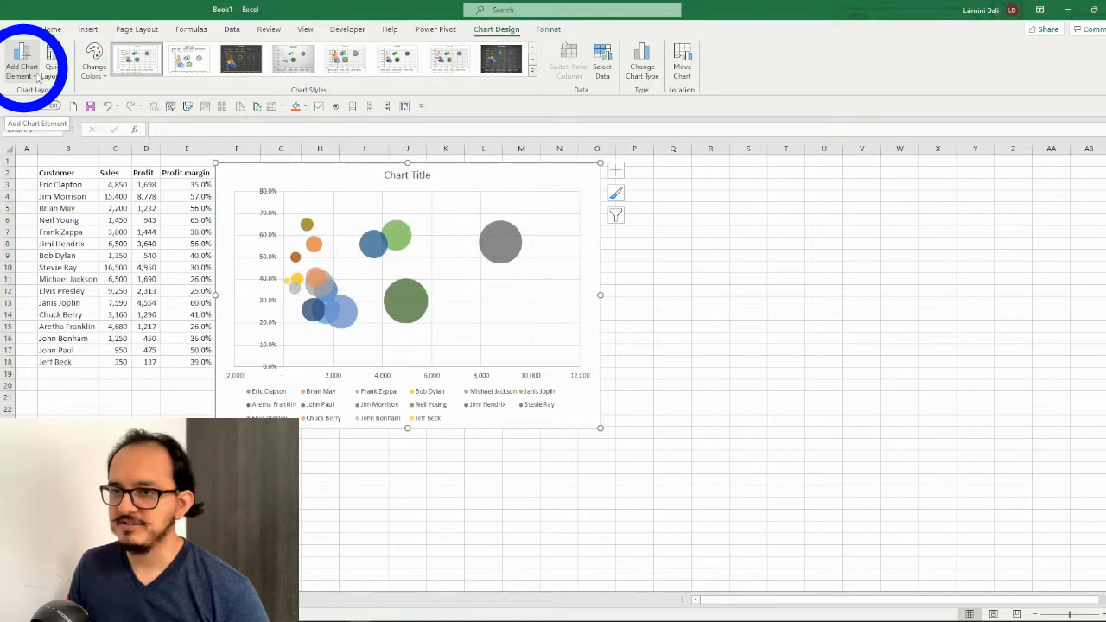
{"action": "left_click", "coordinate": [37, 76]}
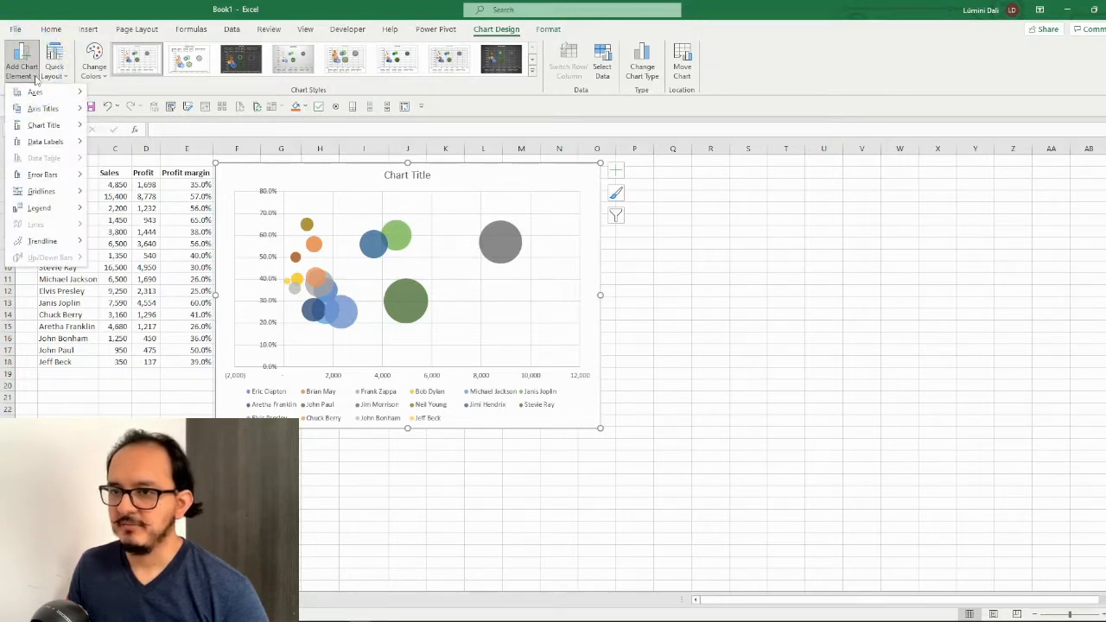
{"action": "mouse_move", "coordinate": [52, 113]}
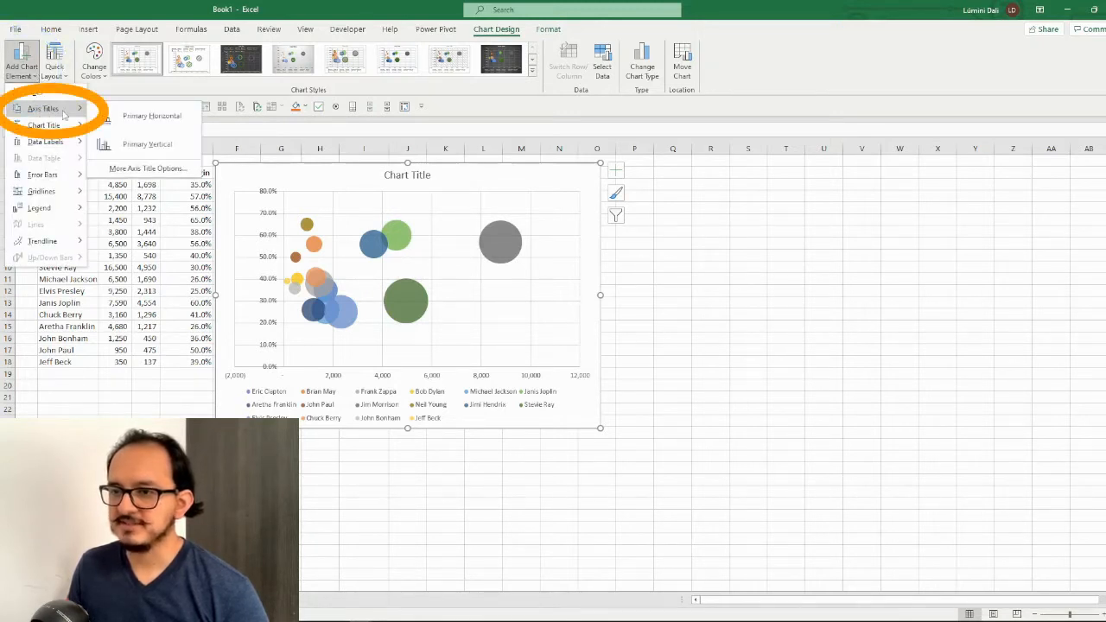
{"action": "left_click", "coordinate": [147, 118]}
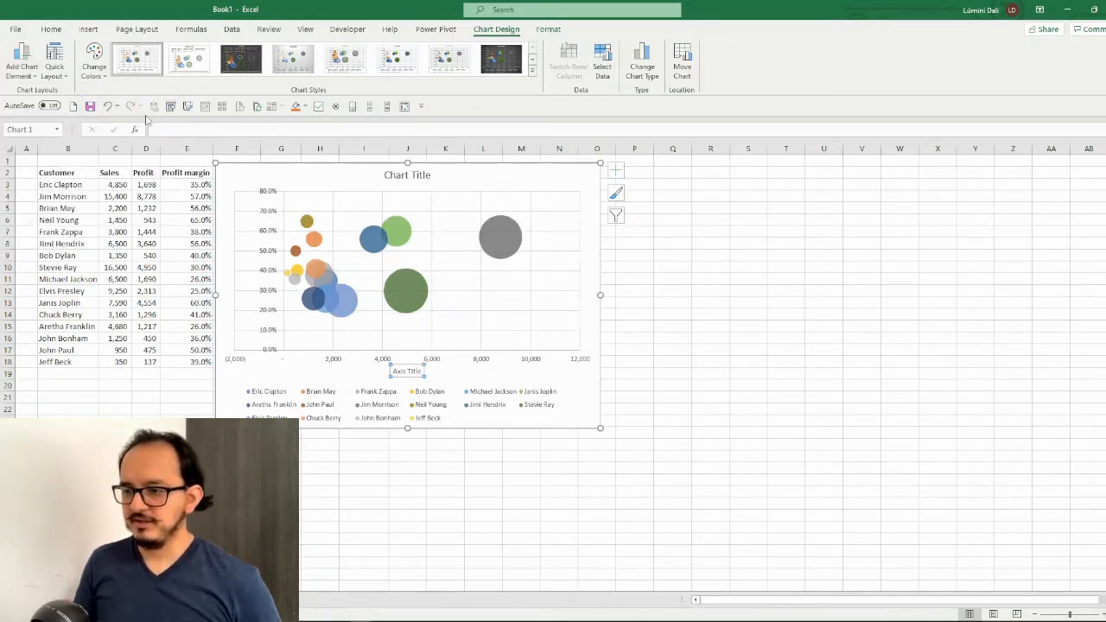
{"action": "type", "text": "Profit"}
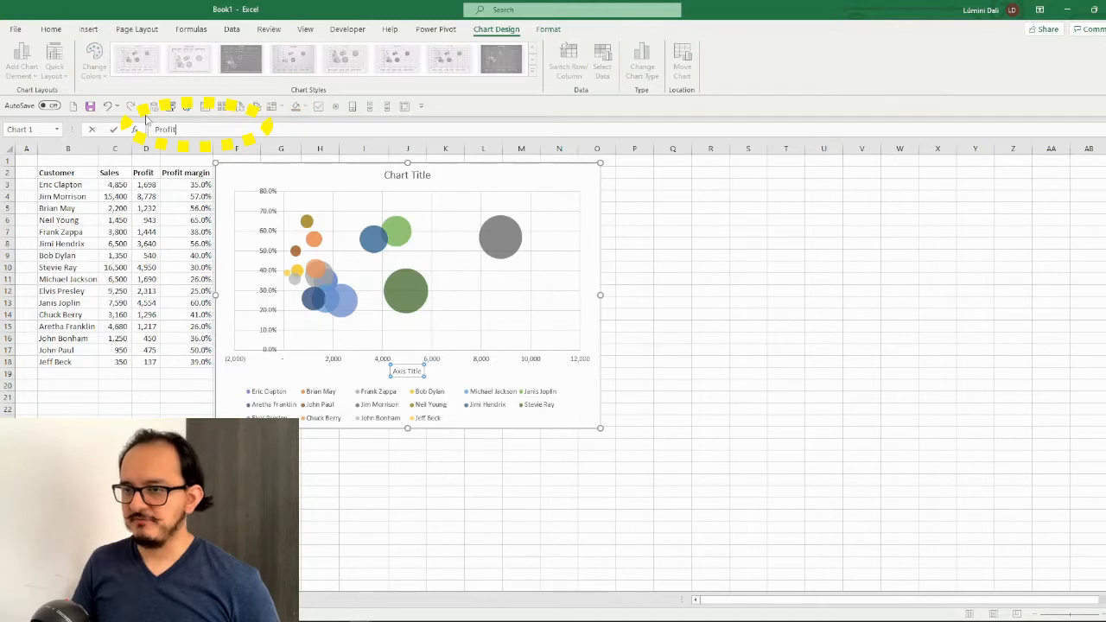
{"action": "key", "text": "Return"}
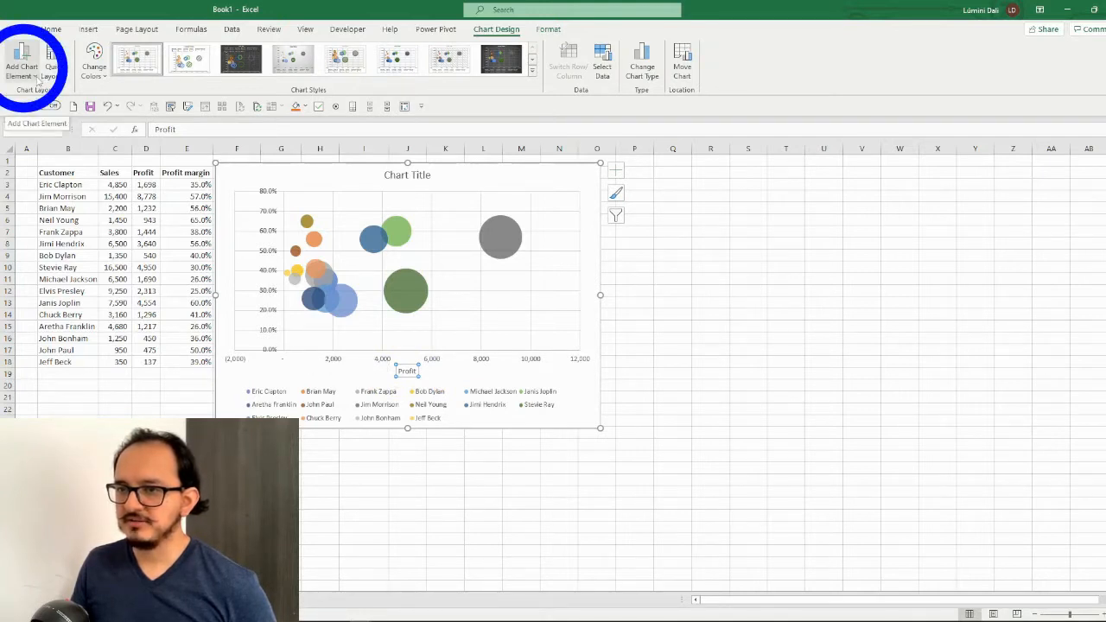
Add a primary vertical axis title to the bubble chart reading "Profit margin"
{"action": "left_click", "coordinate": [38, 81]}
{"action": "mouse_move", "coordinate": [53, 113]}
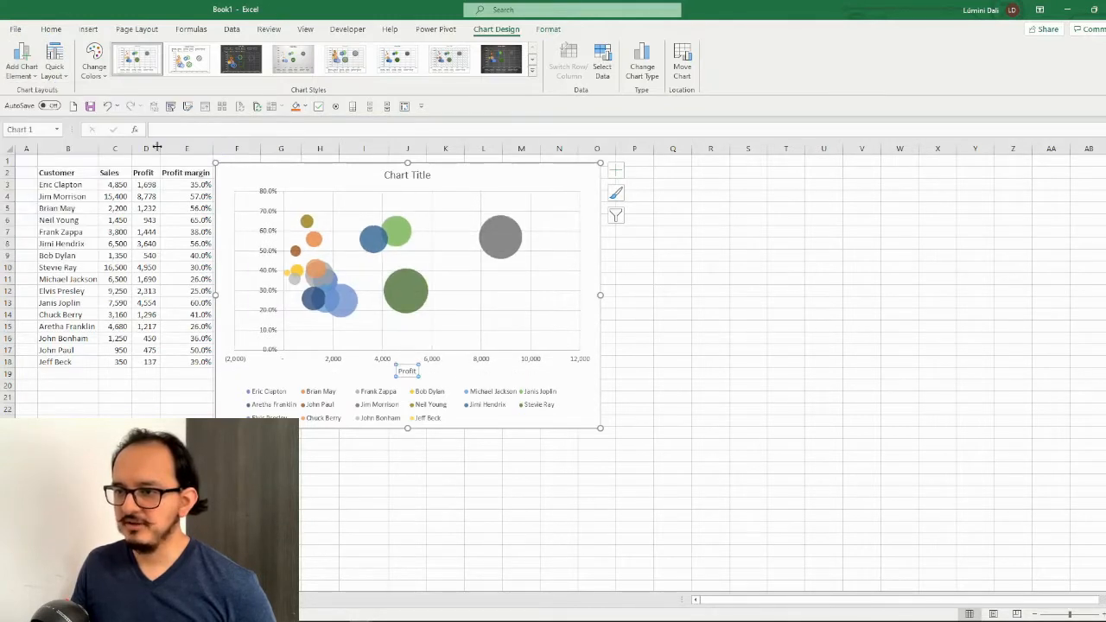
{"action": "left_click", "coordinate": [159, 148]}
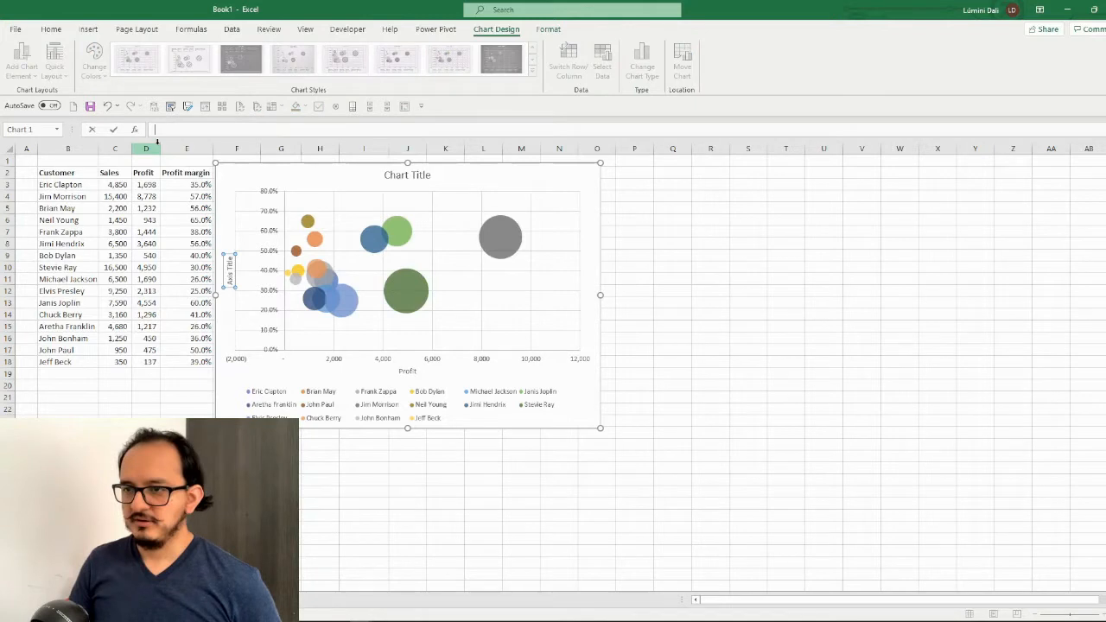
{"action": "type", "text": "Profit margin"}
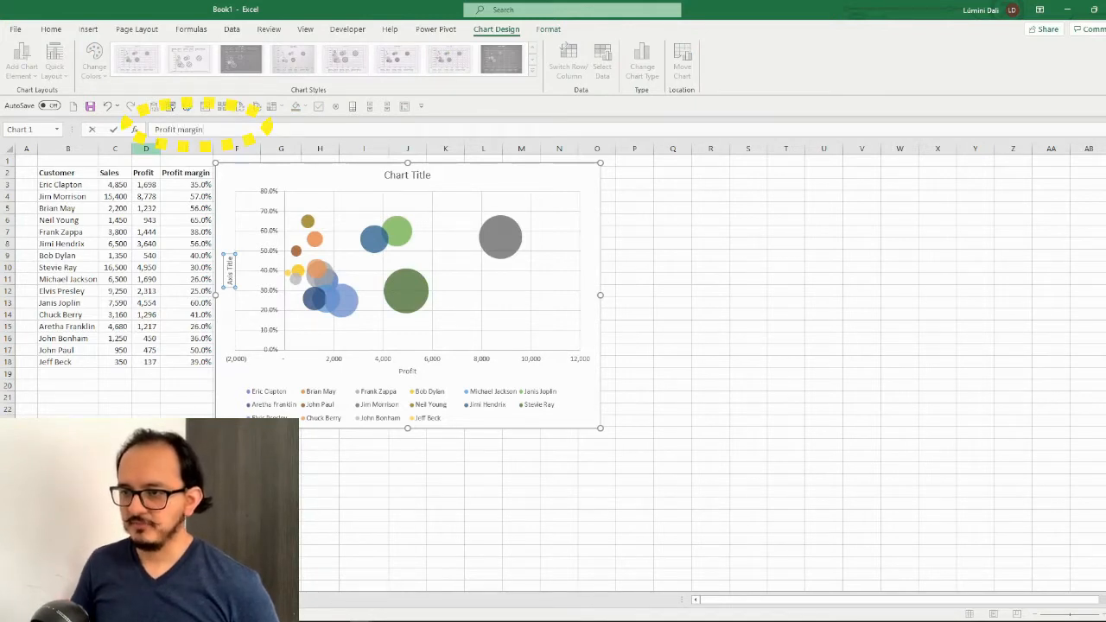
{"action": "key", "text": "Return"}
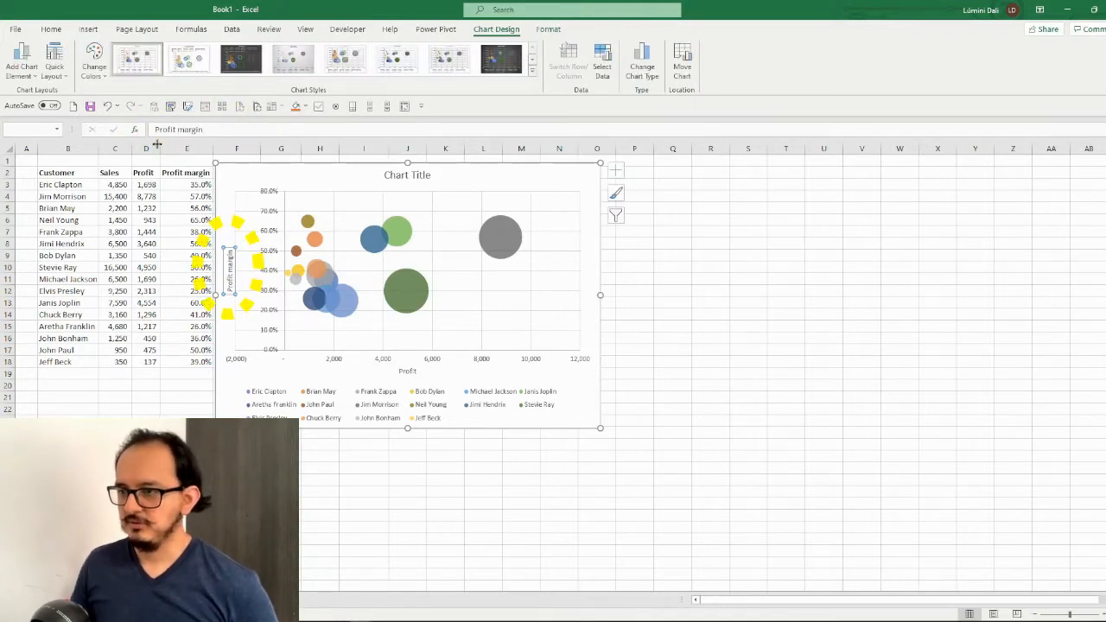
Change the chart title to "Sales and profit" and apply chart Style 6
{"action": "left_click", "coordinate": [408, 175]}
{"action": "type", "text": "Sa"}
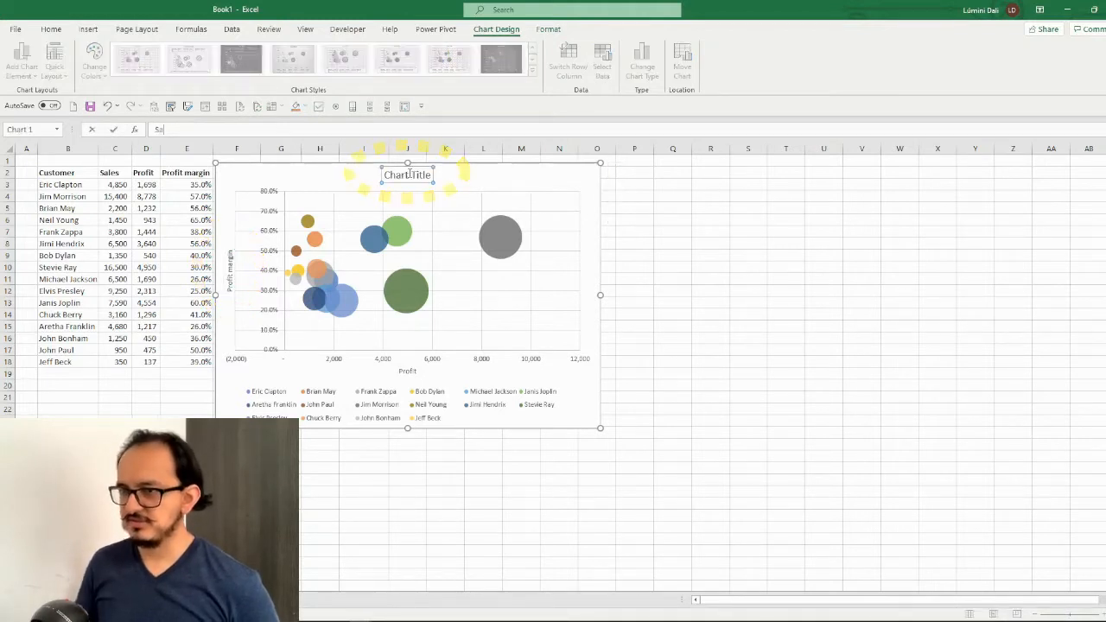
{"action": "type", "text": "les and profi"}
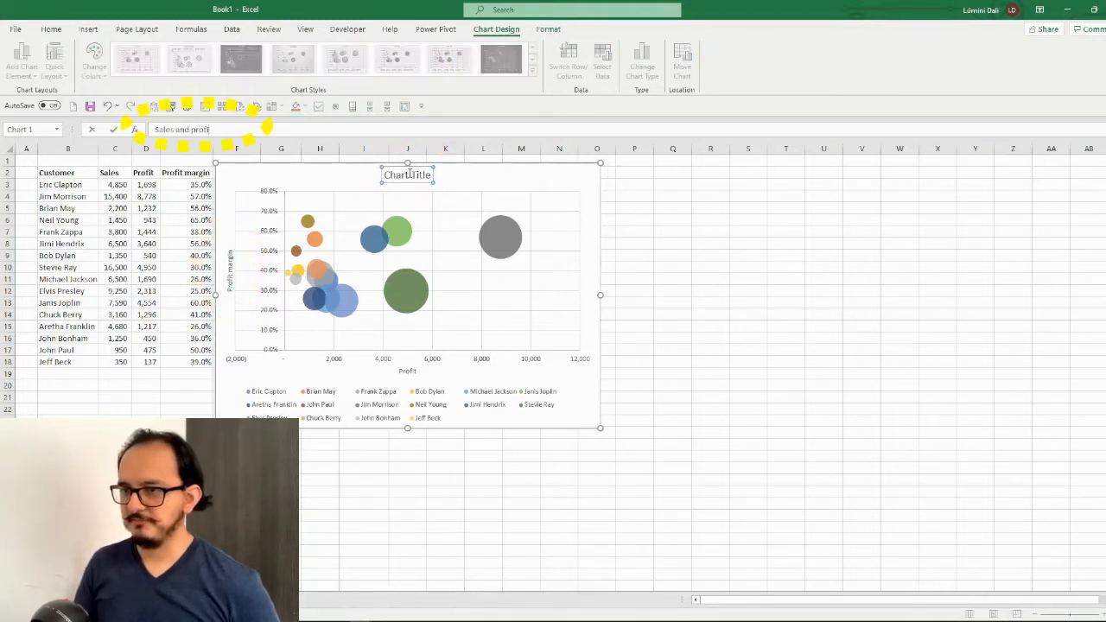
{"action": "type", "text": "t"}
{"action": "key", "text": "Return"}
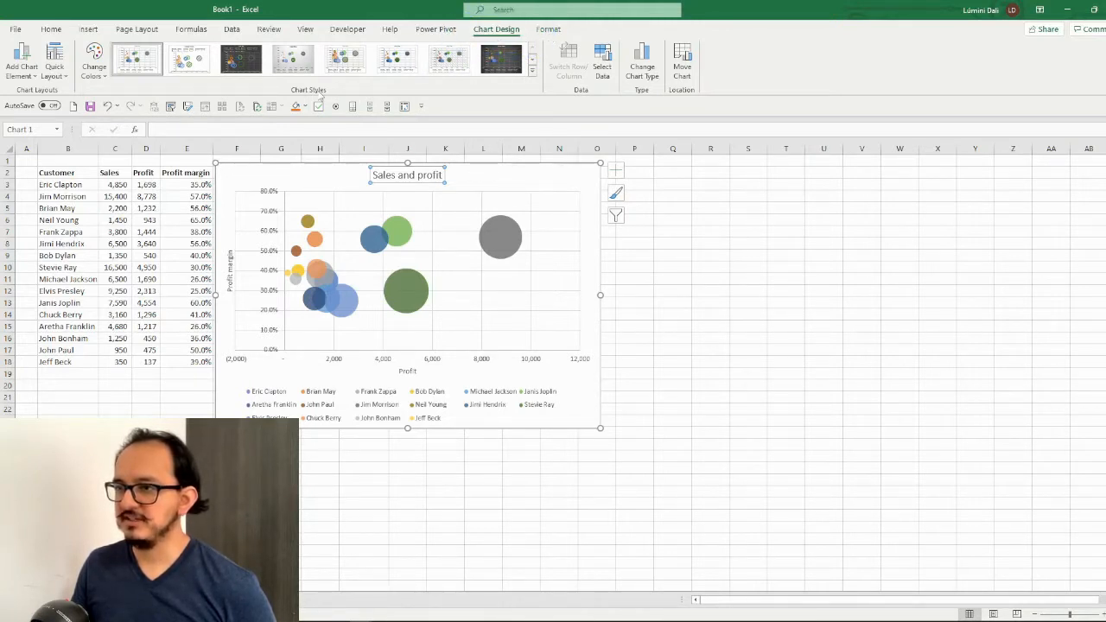
{"action": "left_click", "coordinate": [395, 69]}
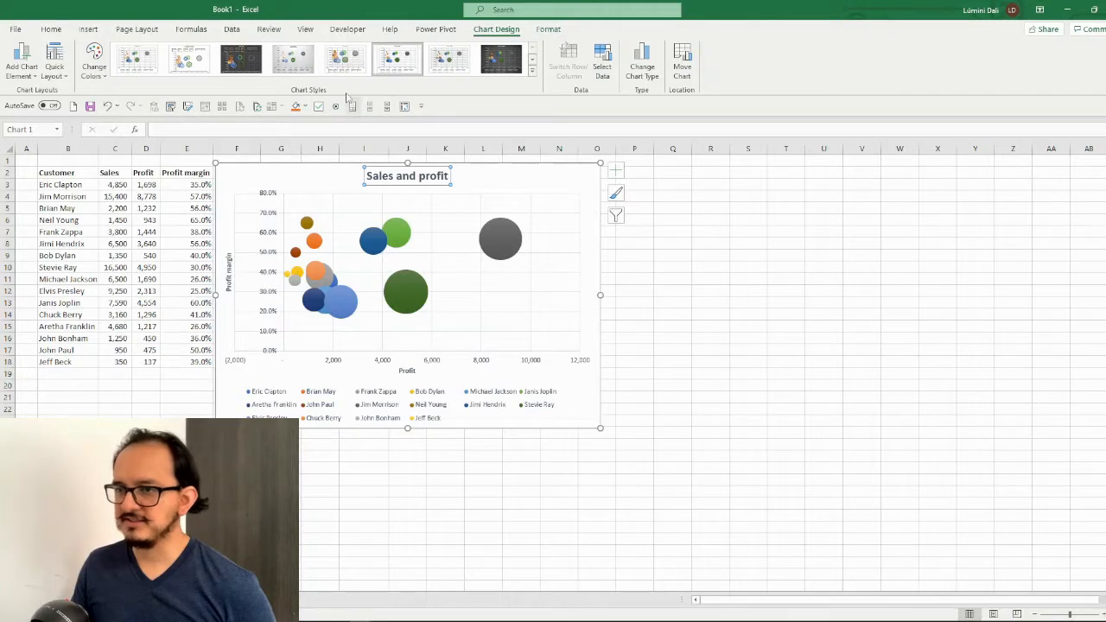
Remove the primary major horizontal and primary major vertical gridlines from the bubble chart
{"action": "left_click", "coordinate": [36, 79]}
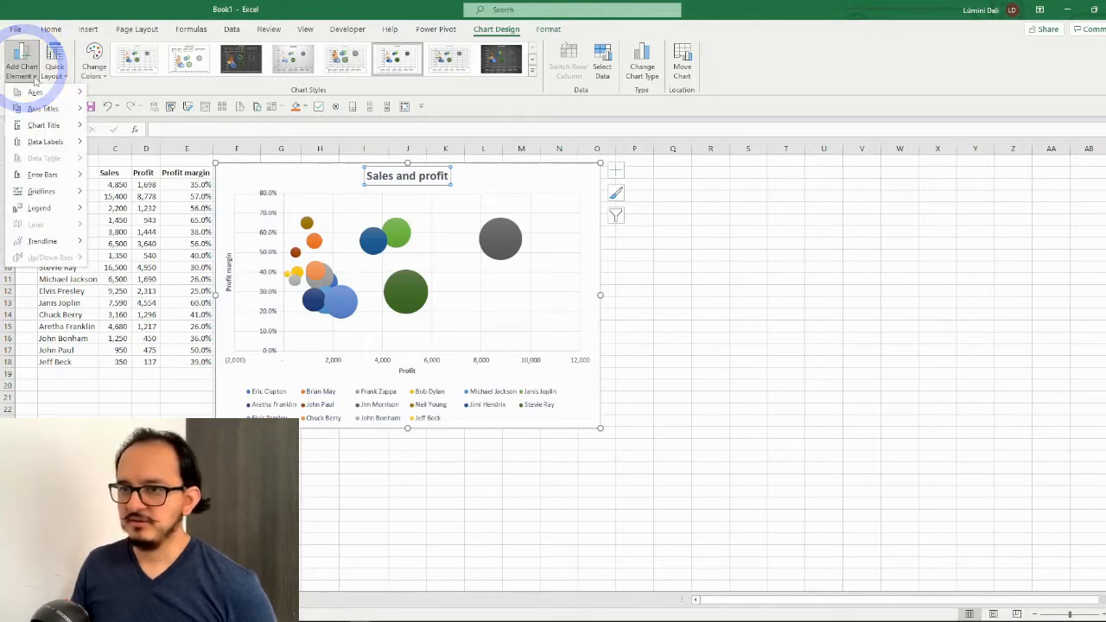
{"action": "mouse_move", "coordinate": [78, 194]}
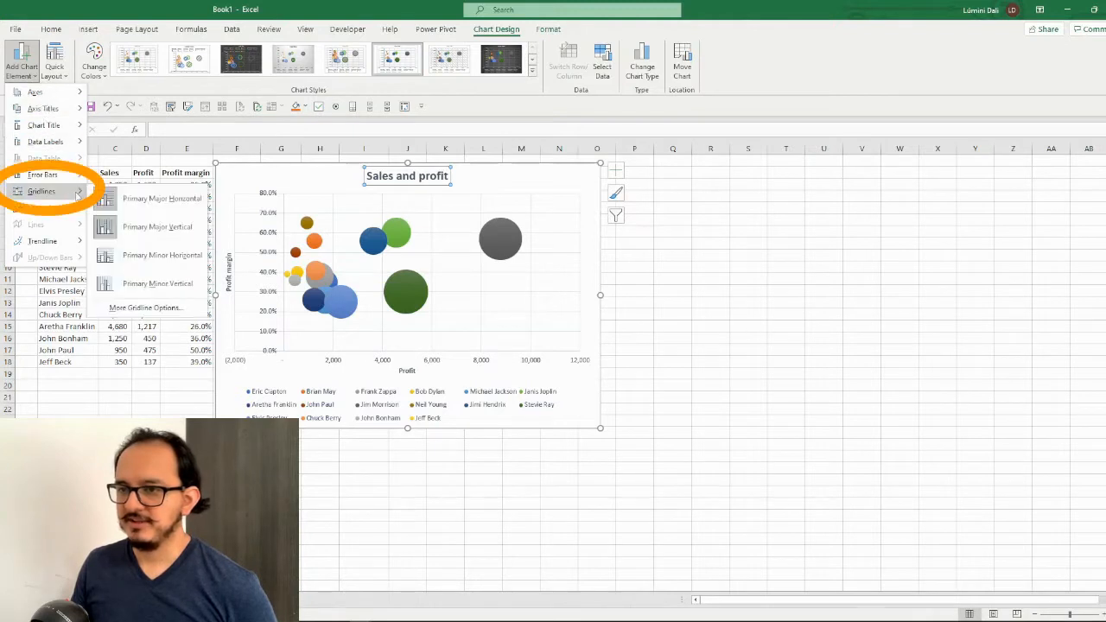
{"action": "left_click", "coordinate": [162, 206]}
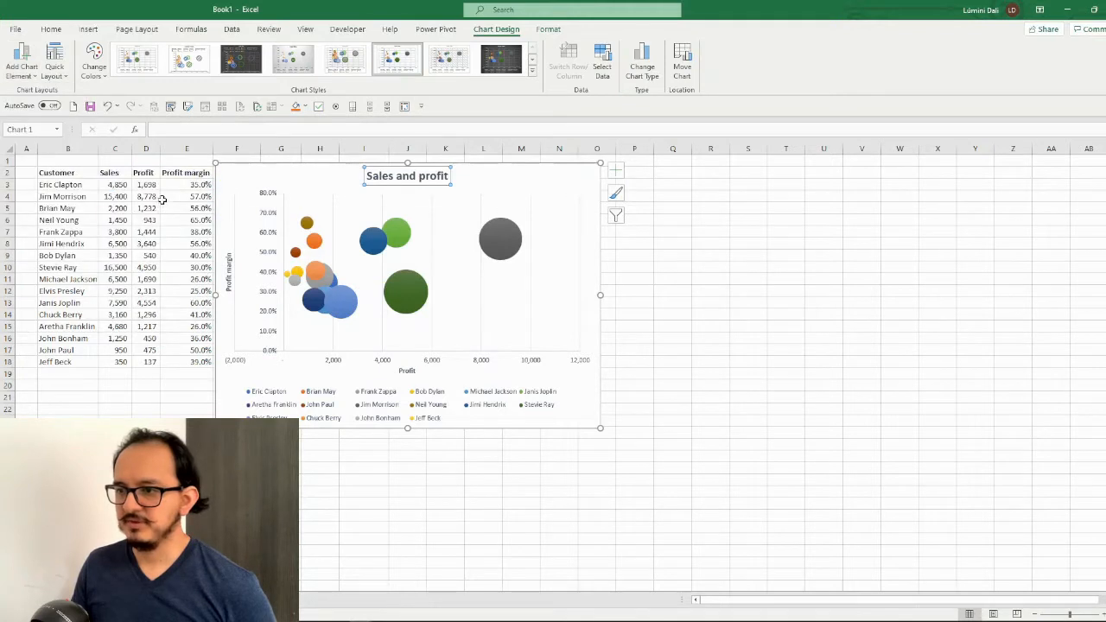
{"action": "left_click", "coordinate": [22, 65]}
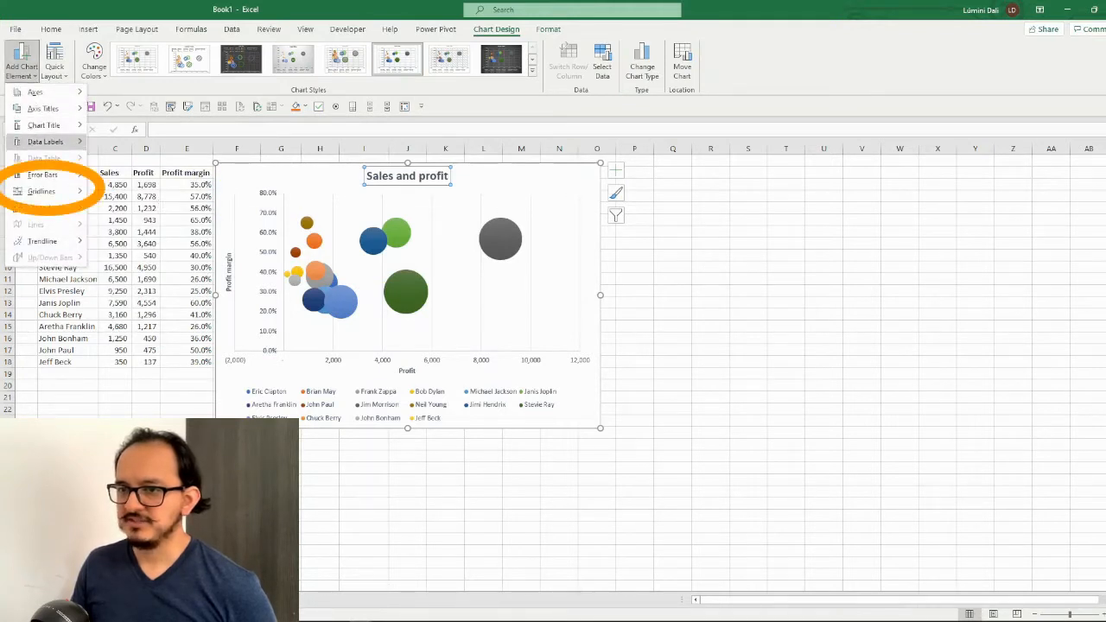
{"action": "mouse_move", "coordinate": [47, 191]}
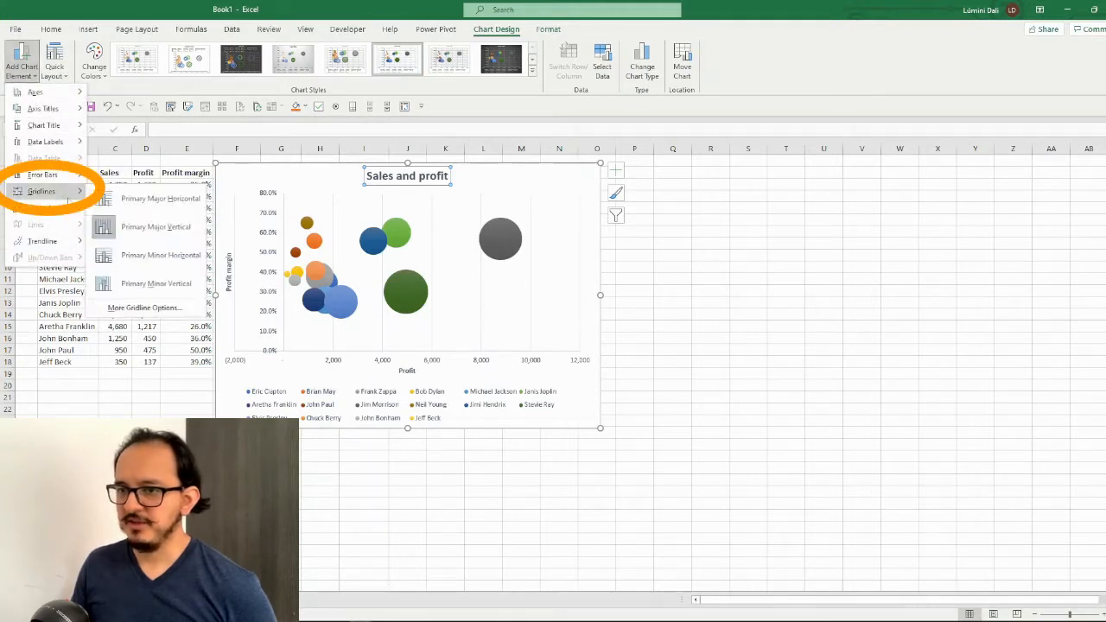
{"action": "left_click", "coordinate": [159, 227]}
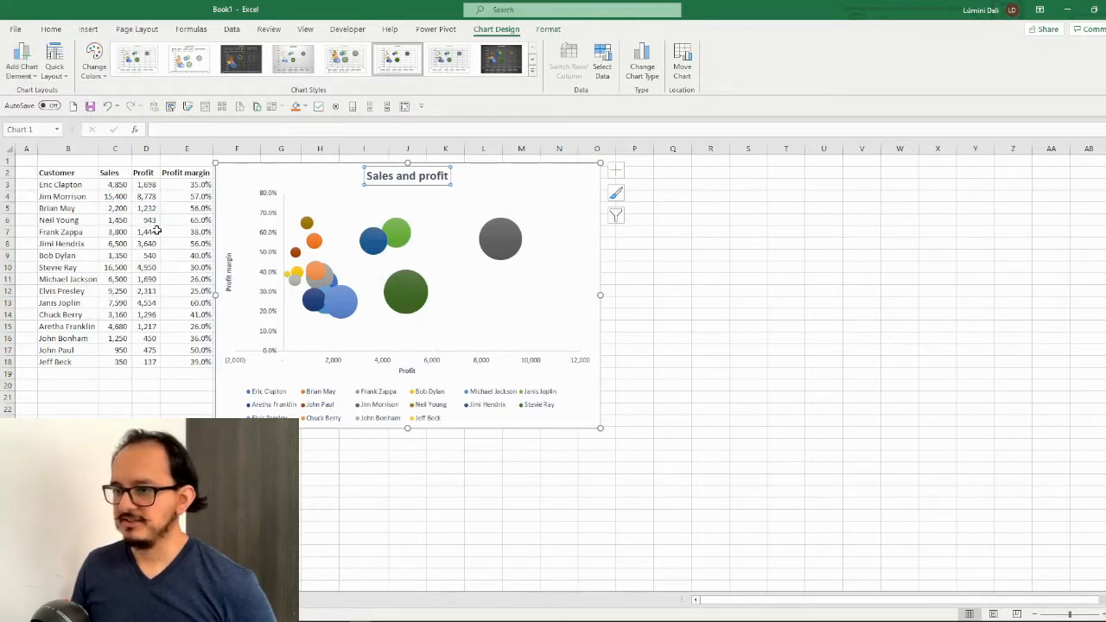
Set the font of the whole chart to Arial and delete the chart's legend
{"action": "left_click", "coordinate": [303, 175]}
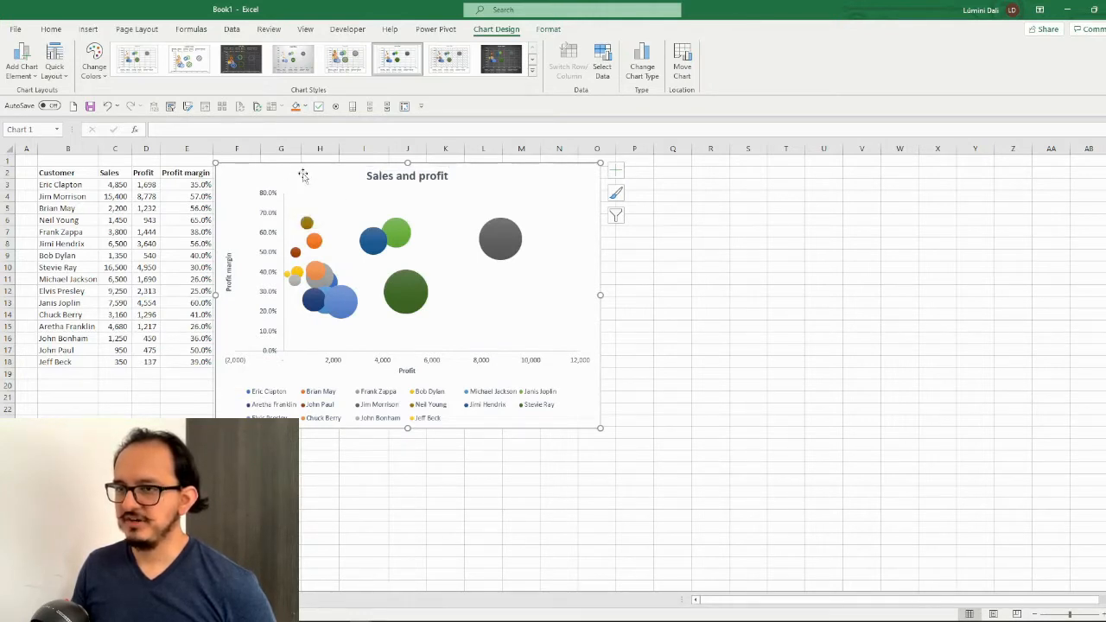
{"action": "left_click", "coordinate": [52, 29]}
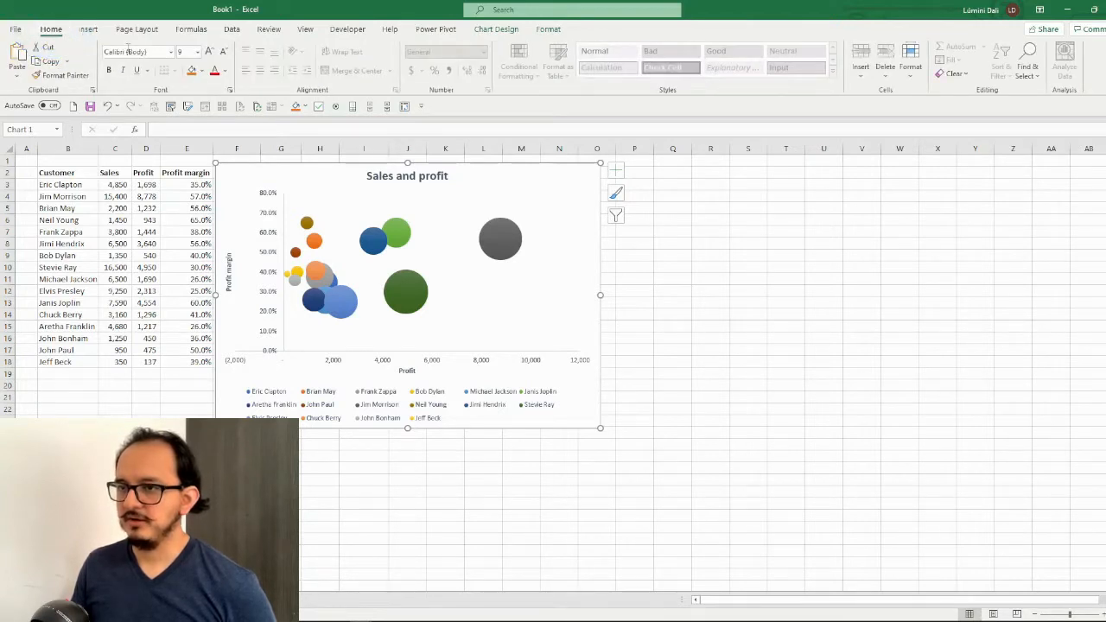
{"action": "left_click", "coordinate": [158, 52]}
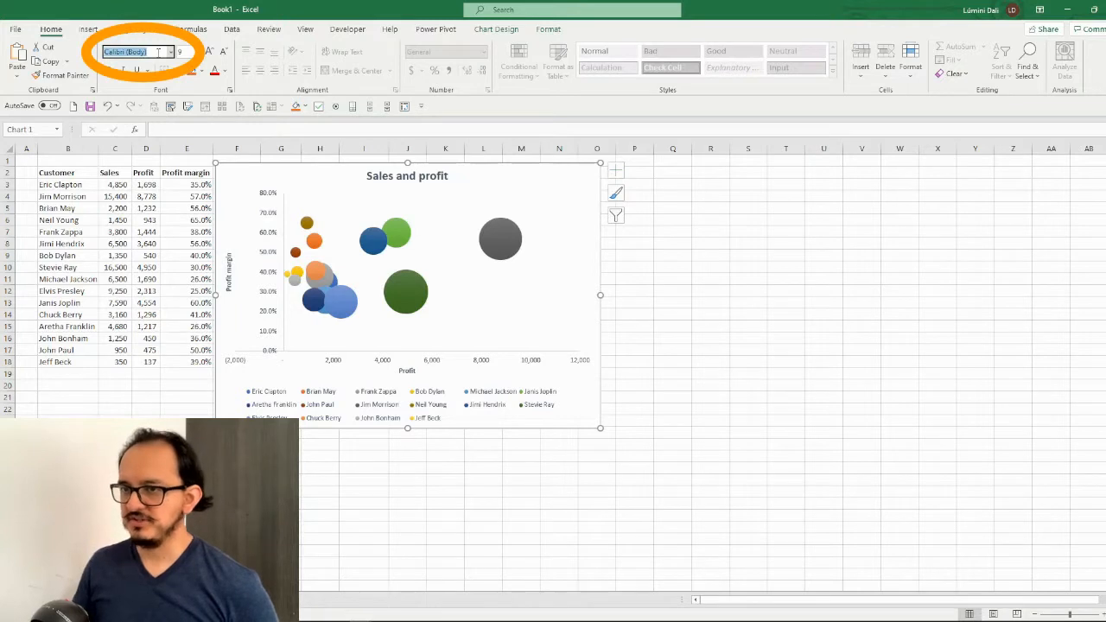
{"action": "type", "text": "Arial"}
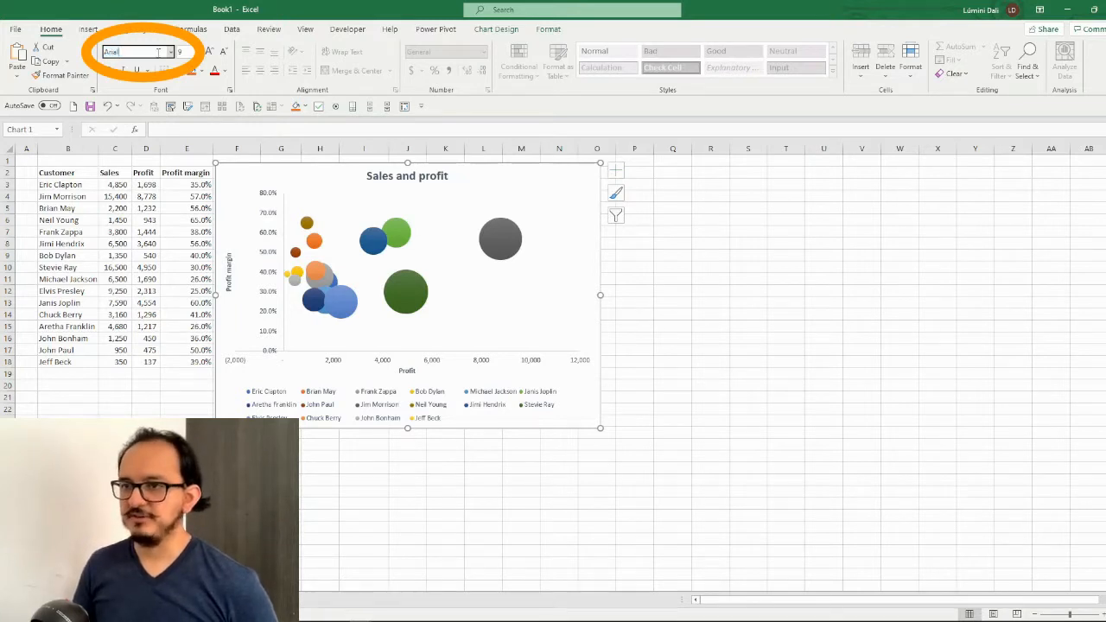
{"action": "key", "text": "Return"}
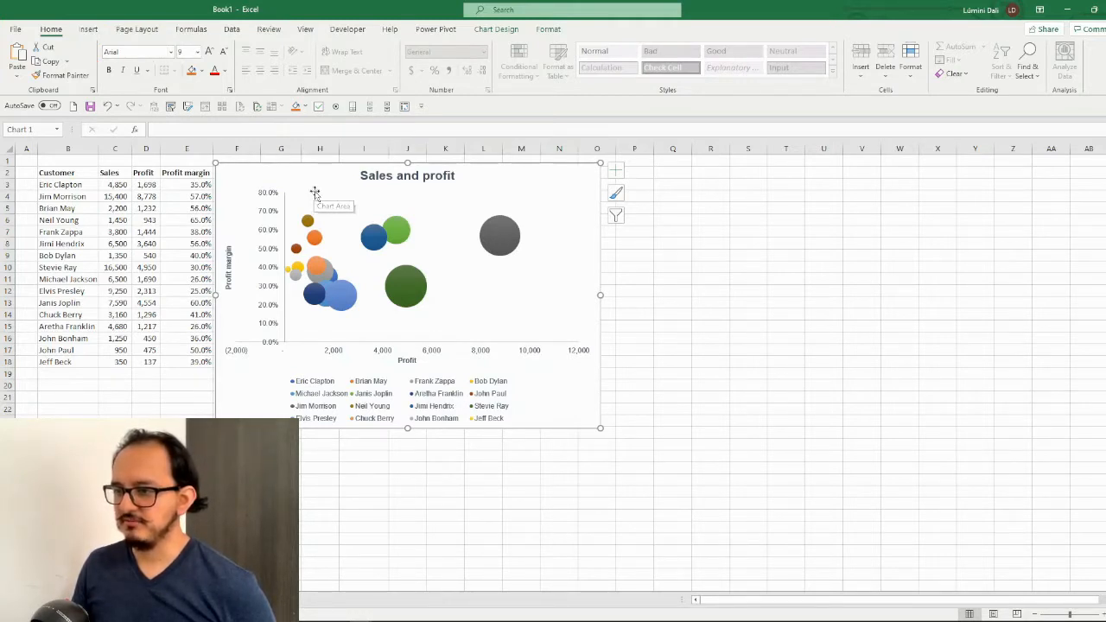
{"action": "left_click", "coordinate": [522, 398]}
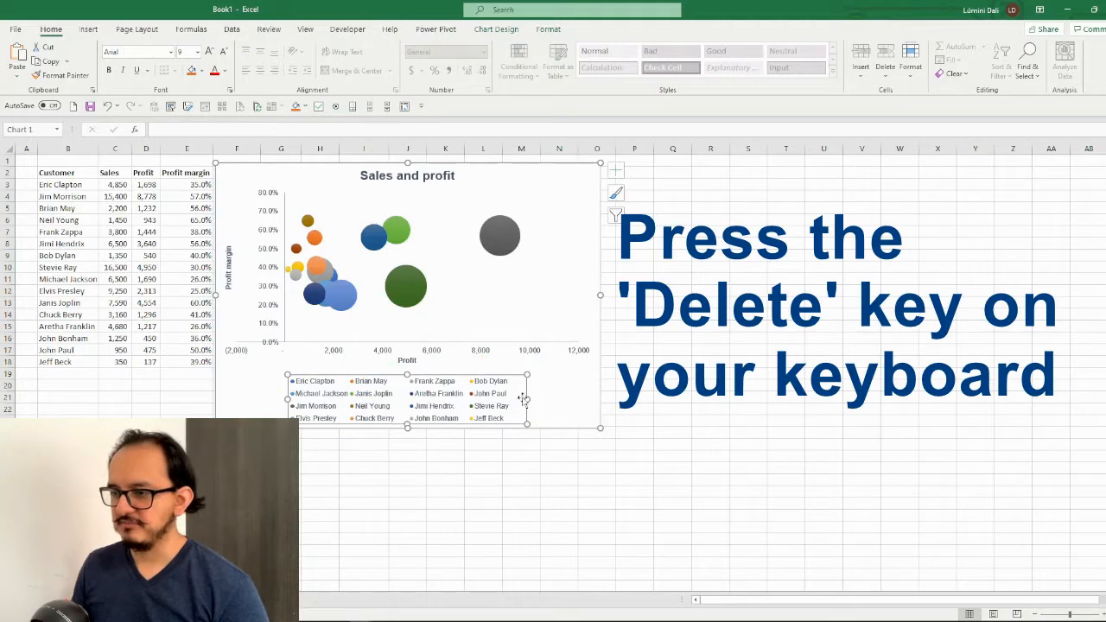
{"action": "key", "text": "Delete"}
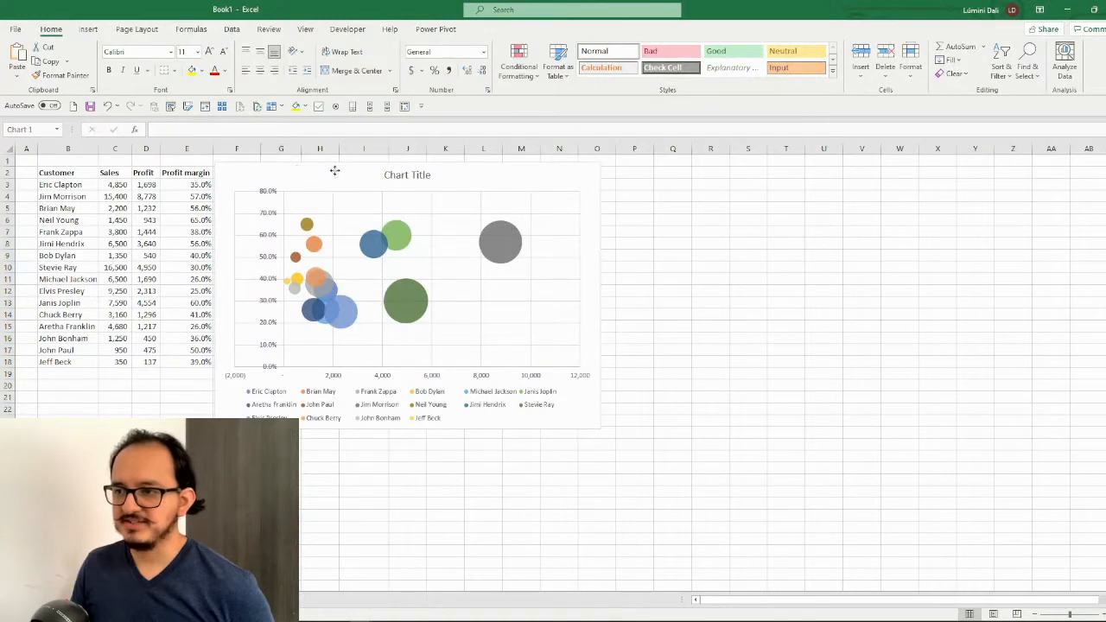
Select the unformatted bubble chart and add a primary horizontal axis title reading "Profit"
{"action": "left_click", "coordinate": [334, 171]}
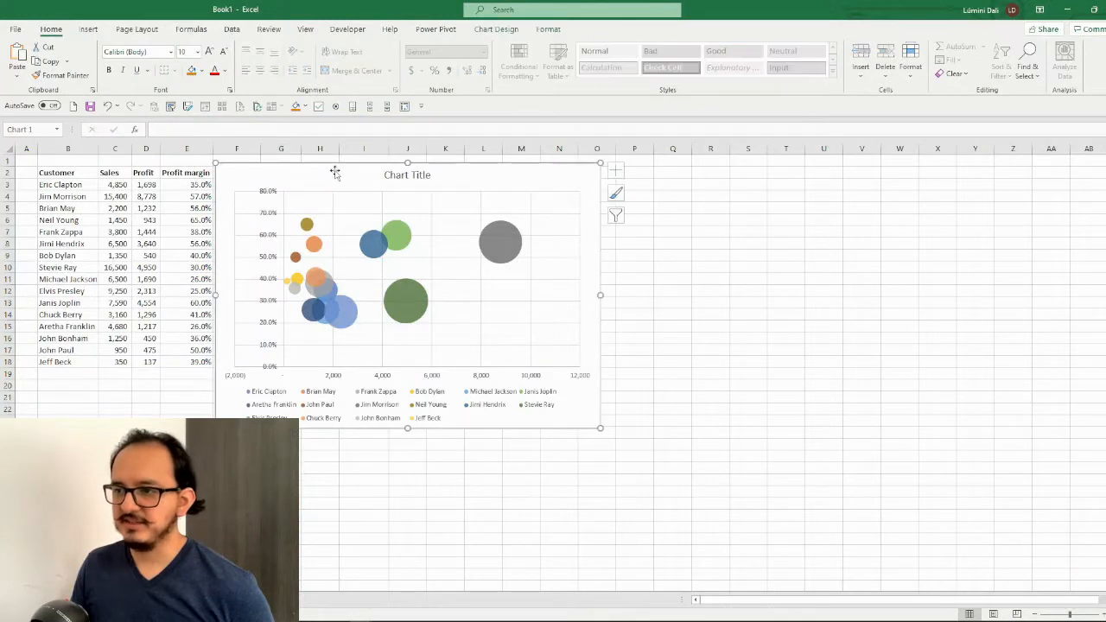
{"action": "left_click", "coordinate": [496, 31]}
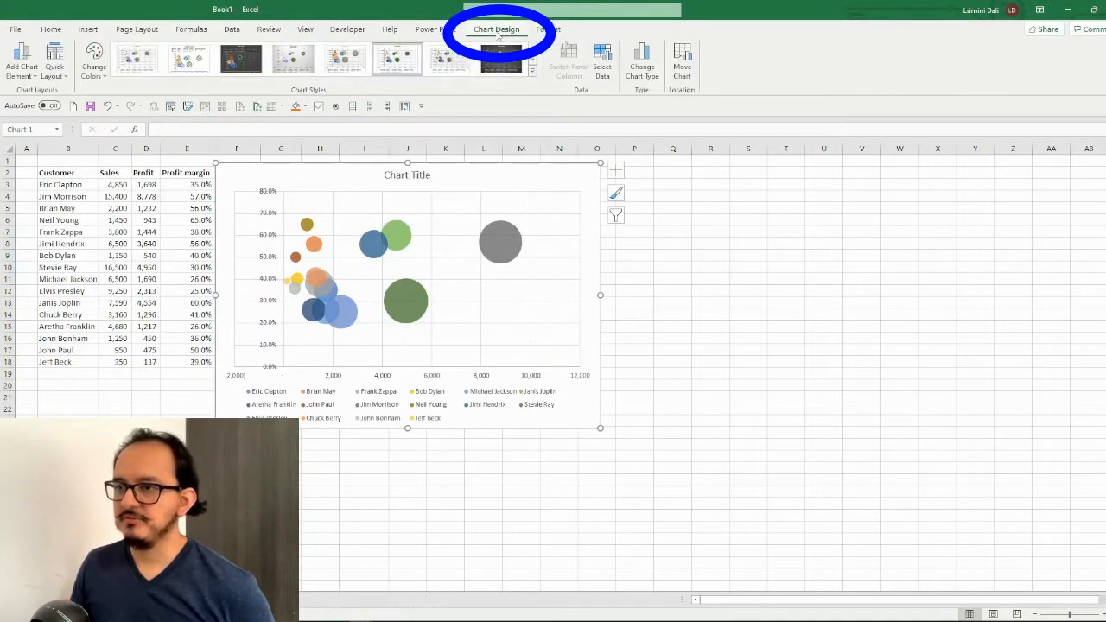
{"action": "left_click", "coordinate": [33, 79]}
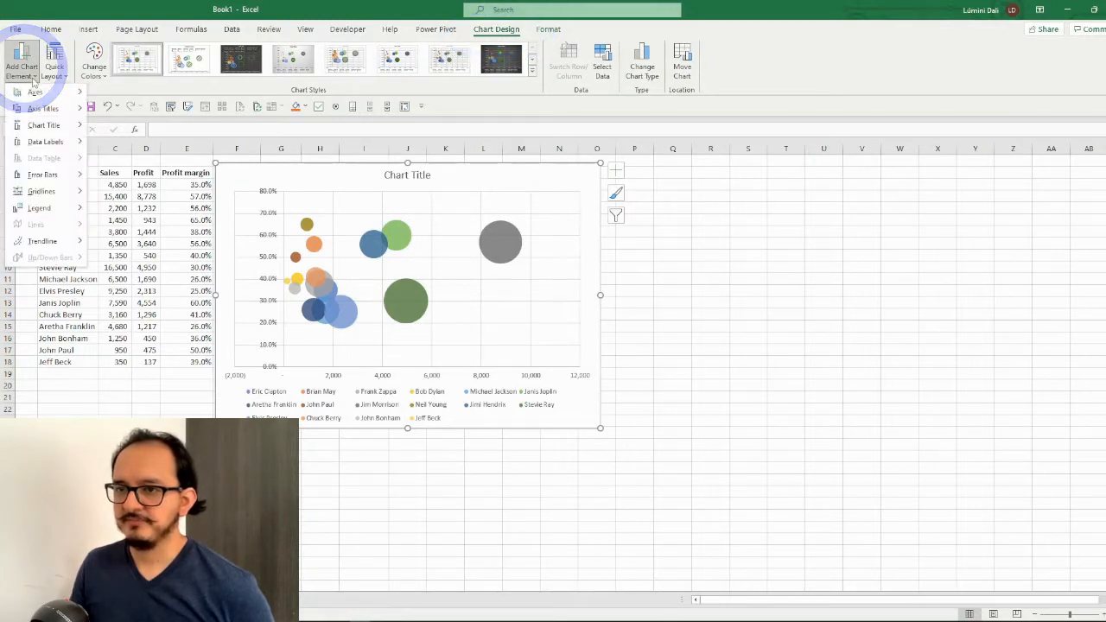
{"action": "mouse_move", "coordinate": [59, 112]}
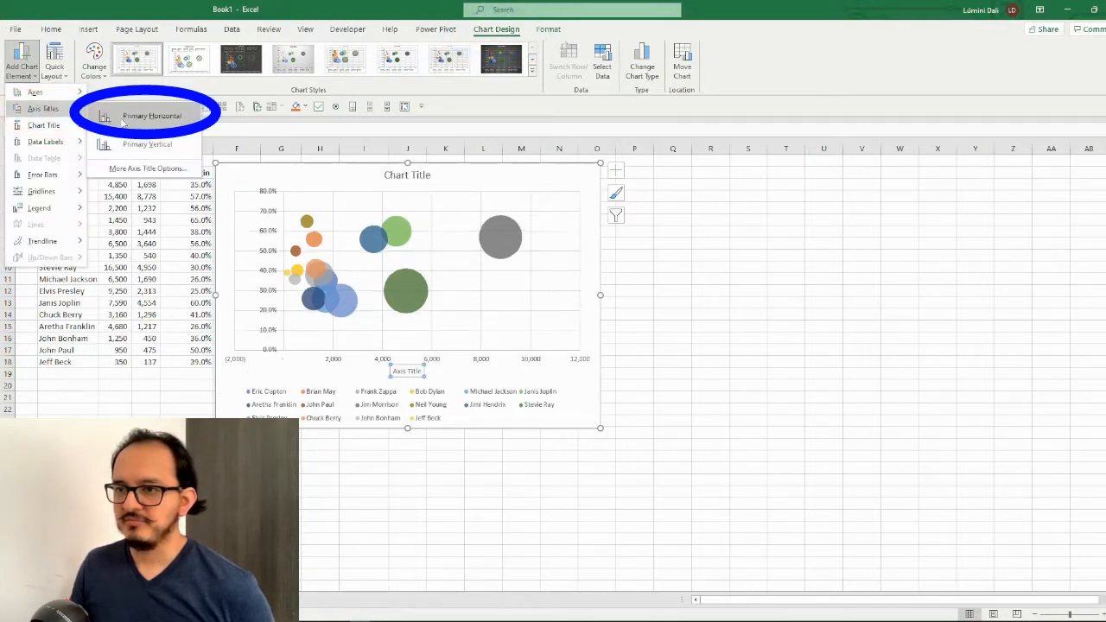
{"action": "left_click", "coordinate": [148, 116]}
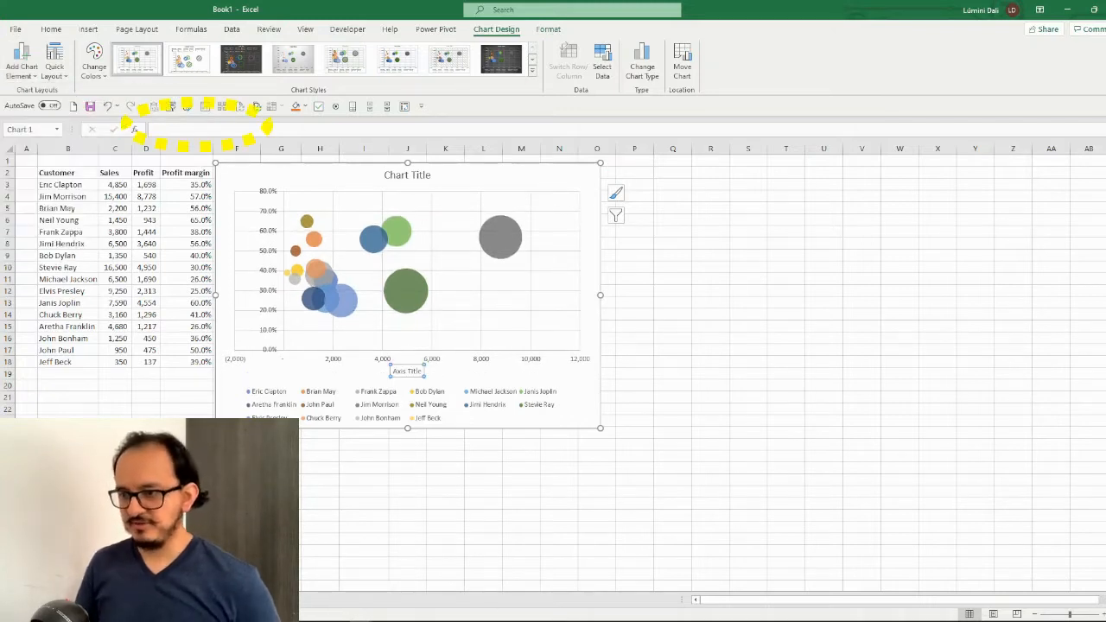
{"action": "type", "text": "Profit"}
{"action": "key", "text": "Return"}
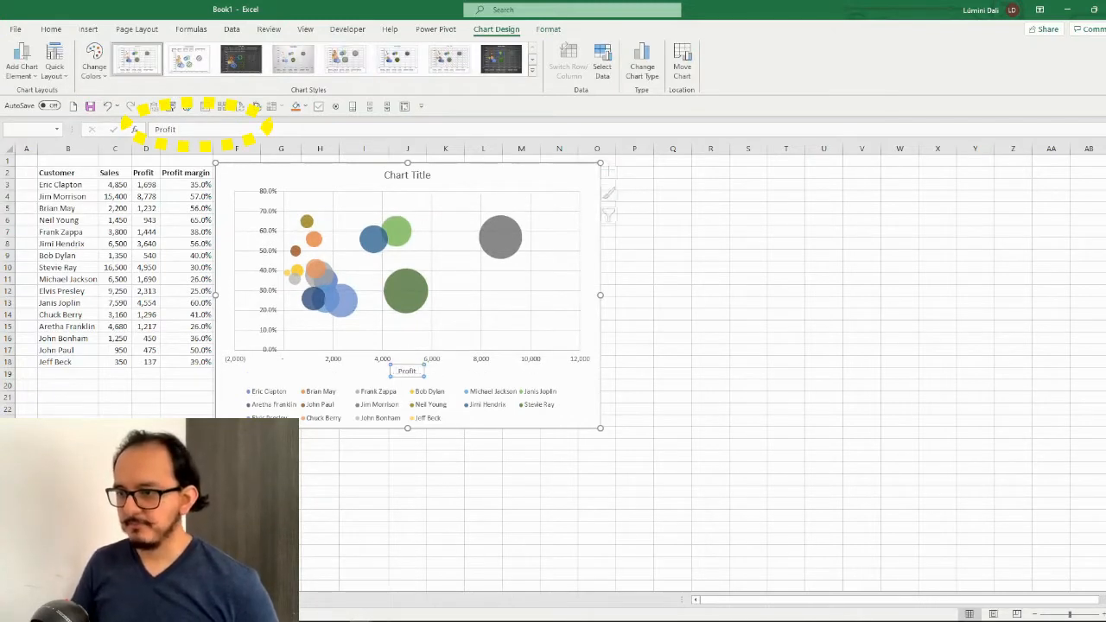
Add a primary vertical axis title reading "Profit margin" to the bubble chart
{"action": "left_click", "coordinate": [33, 76]}
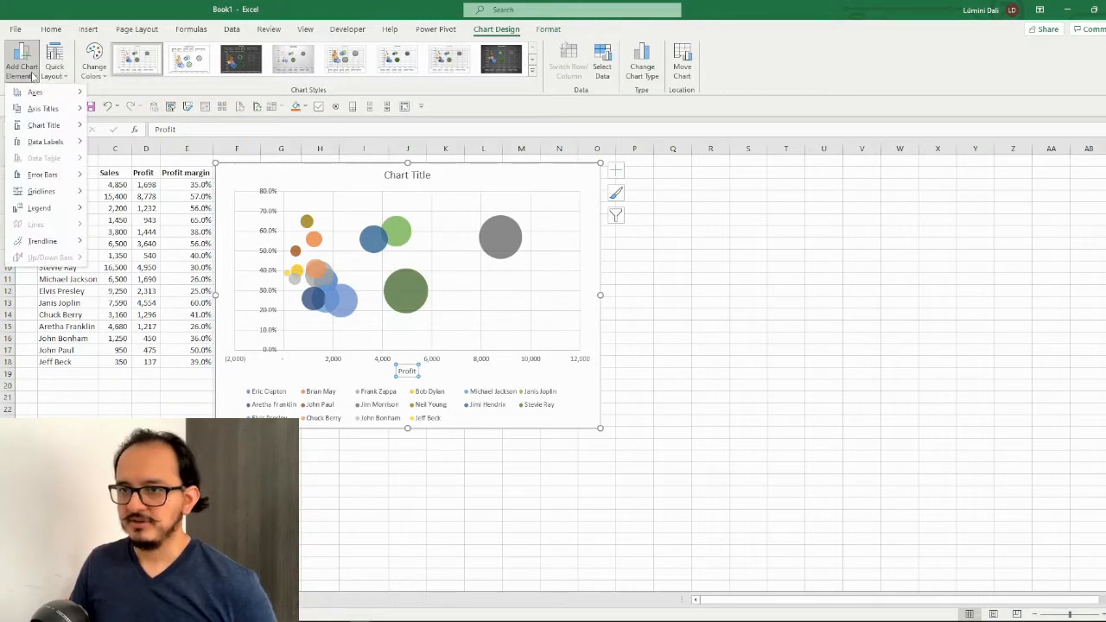
{"action": "mouse_move", "coordinate": [56, 115]}
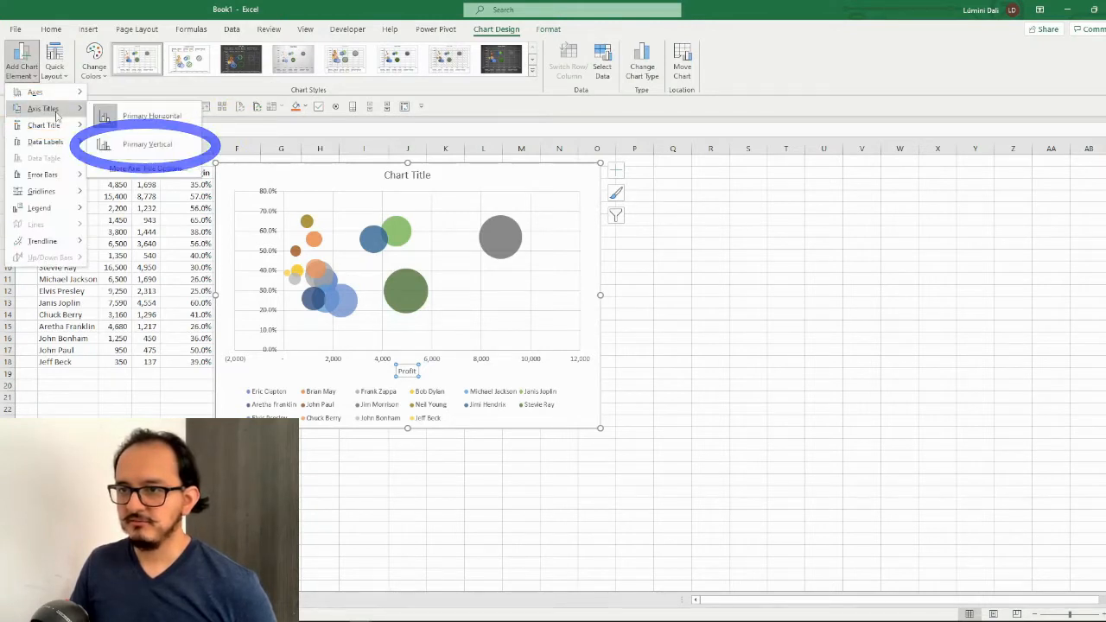
{"action": "left_click", "coordinate": [125, 145]}
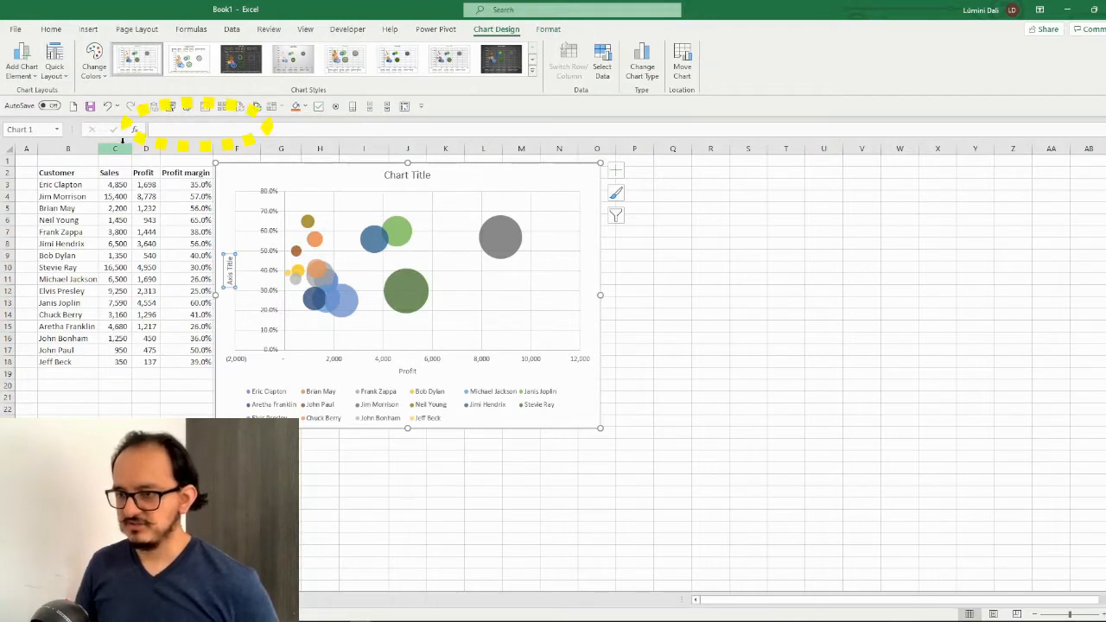
{"action": "type", "text": "Profit"}
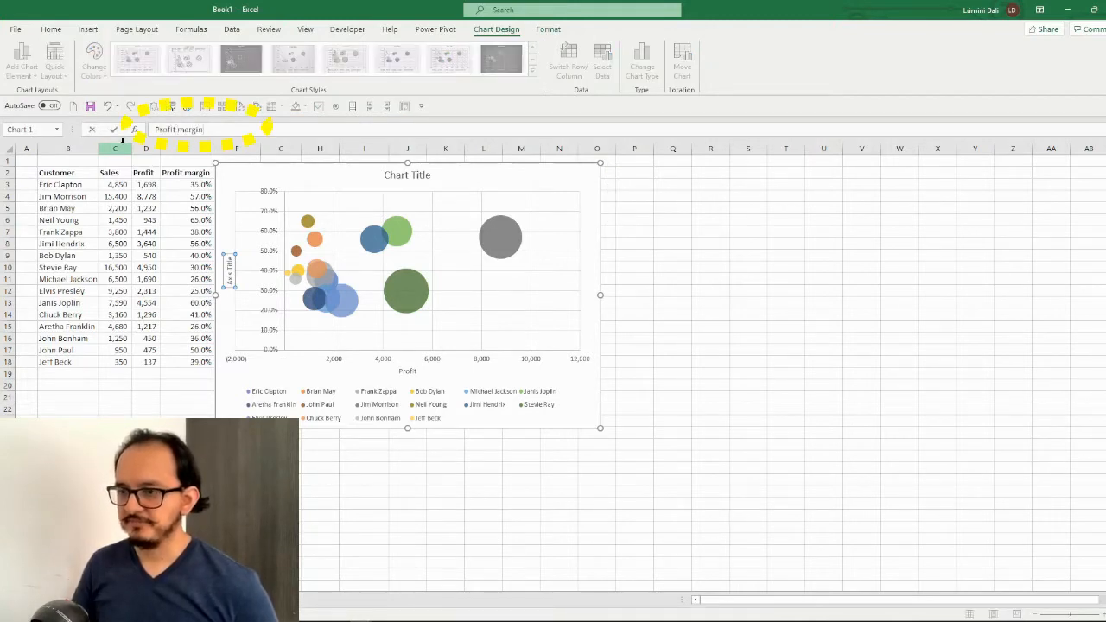
{"action": "type", "text": " margin"}
{"action": "key", "text": "Return"}
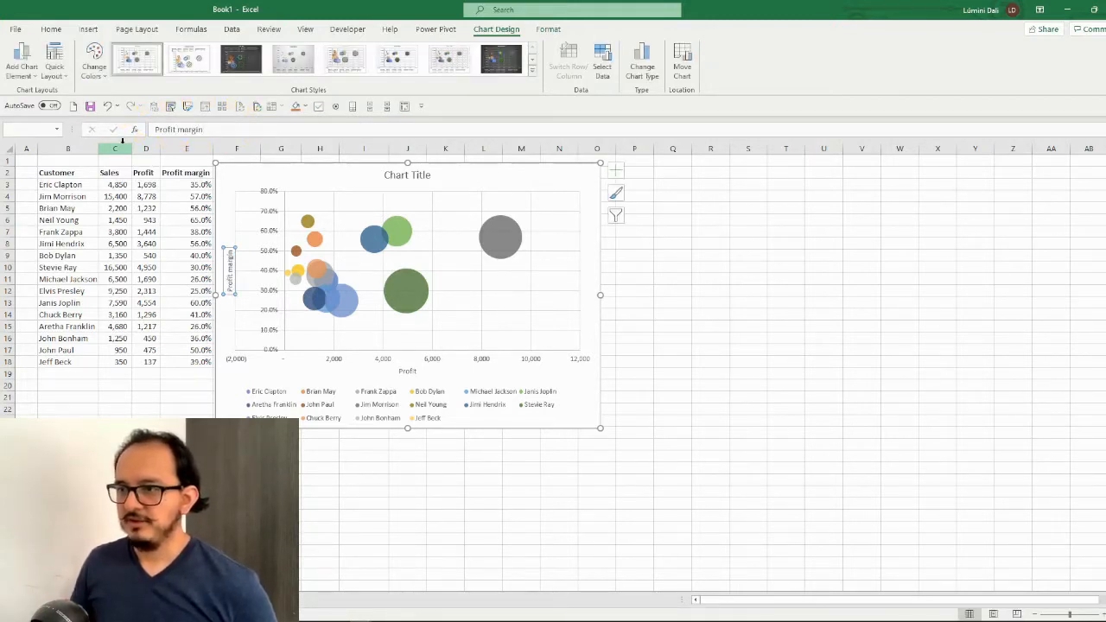
Set the chart title to "Sales and profit" and apply the last dark-background chart style with the glossy bubbles
{"action": "left_click", "coordinate": [419, 176]}
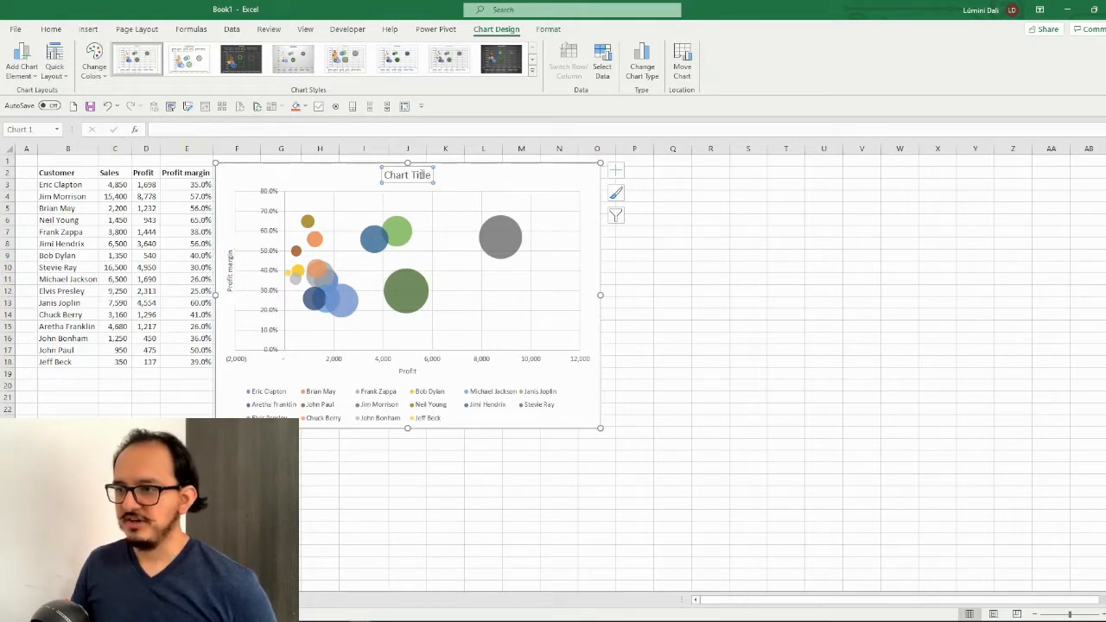
{"action": "type", "text": "Sales a"}
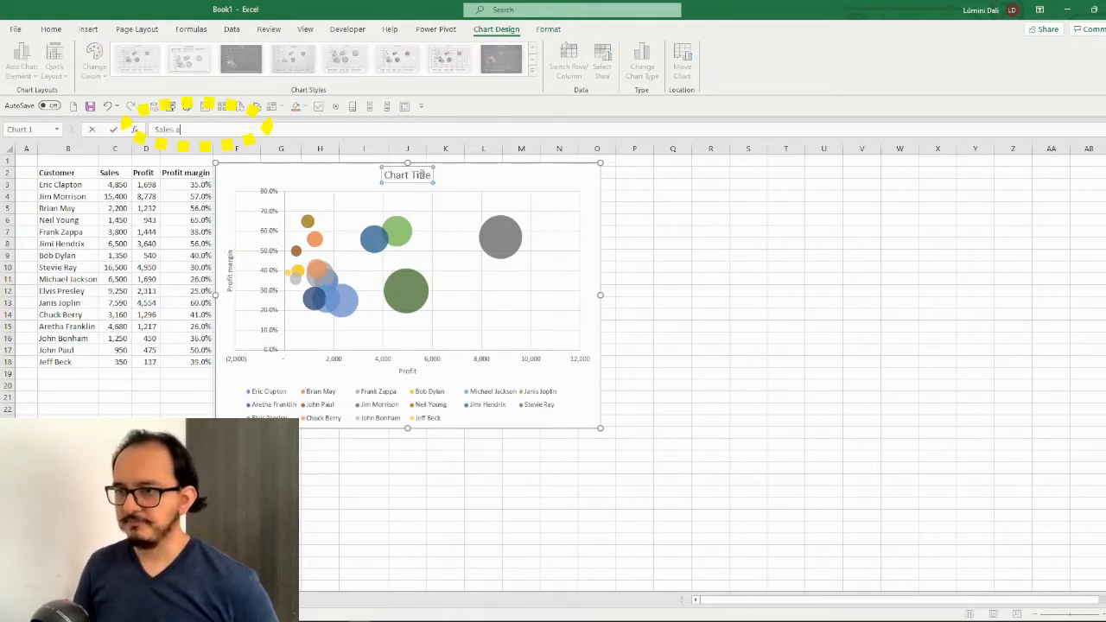
{"action": "type", "text": "nd profit"}
{"action": "key", "text": "Return"}
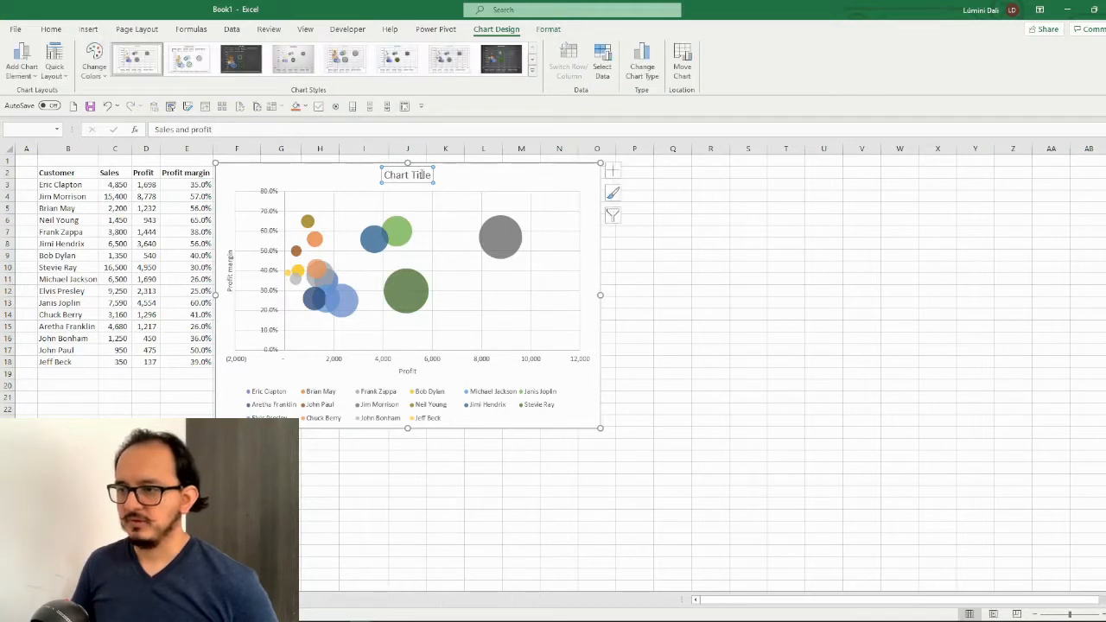
{"action": "left_click", "coordinate": [499, 184]}
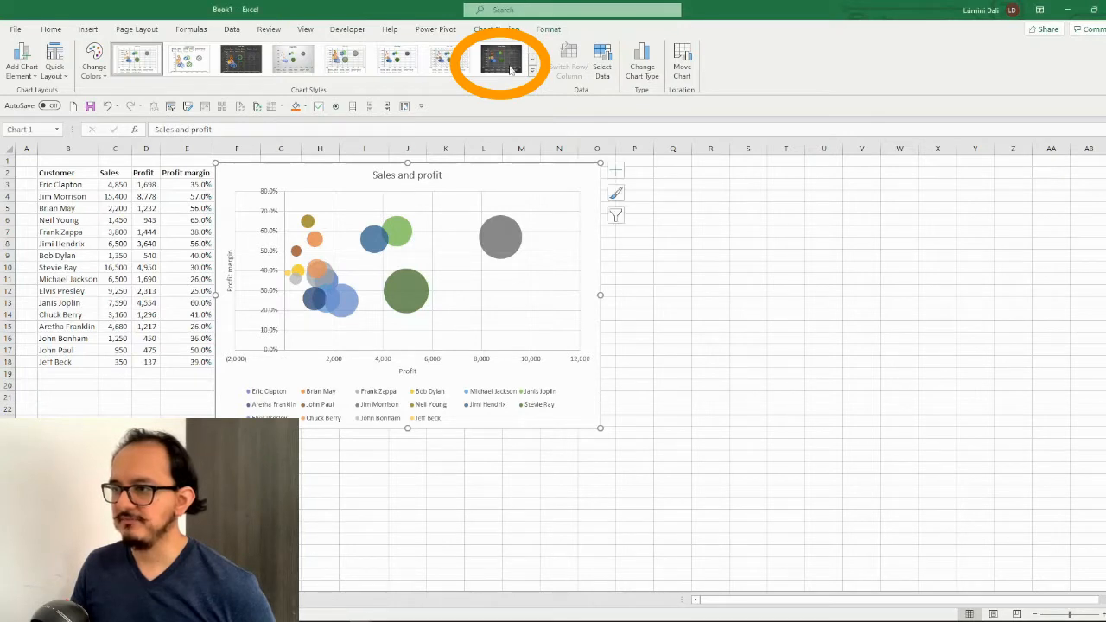
{"action": "left_click", "coordinate": [501, 61]}
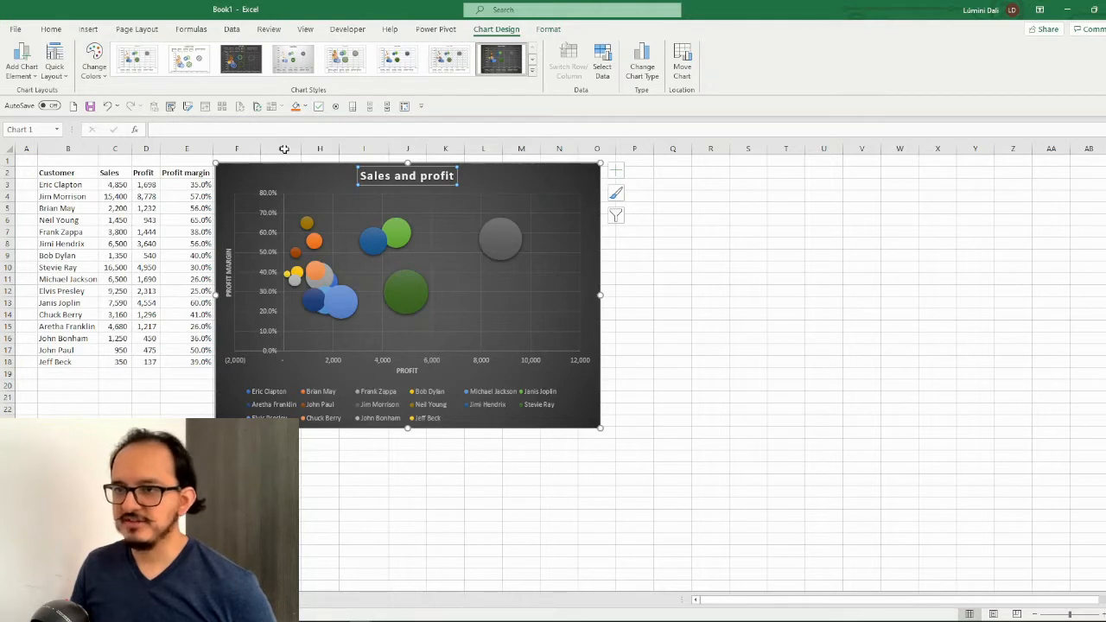
Remove the primary major horizontal and primary major vertical gridlines from the dark-styled chart
{"action": "left_click", "coordinate": [23, 67]}
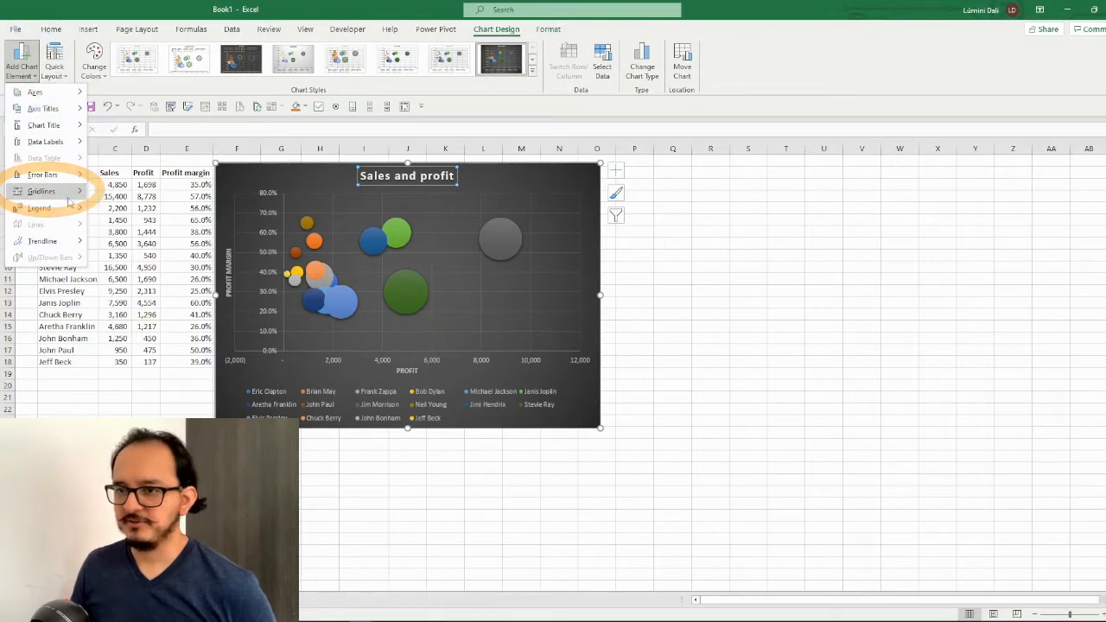
{"action": "mouse_move", "coordinate": [72, 197]}
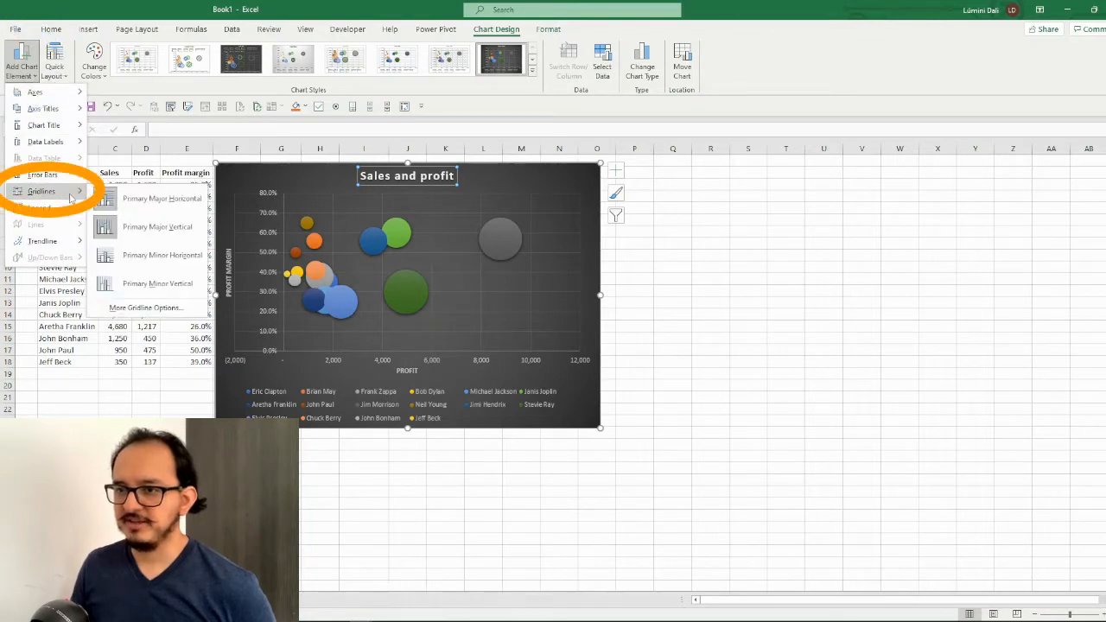
{"action": "left_click", "coordinate": [137, 201]}
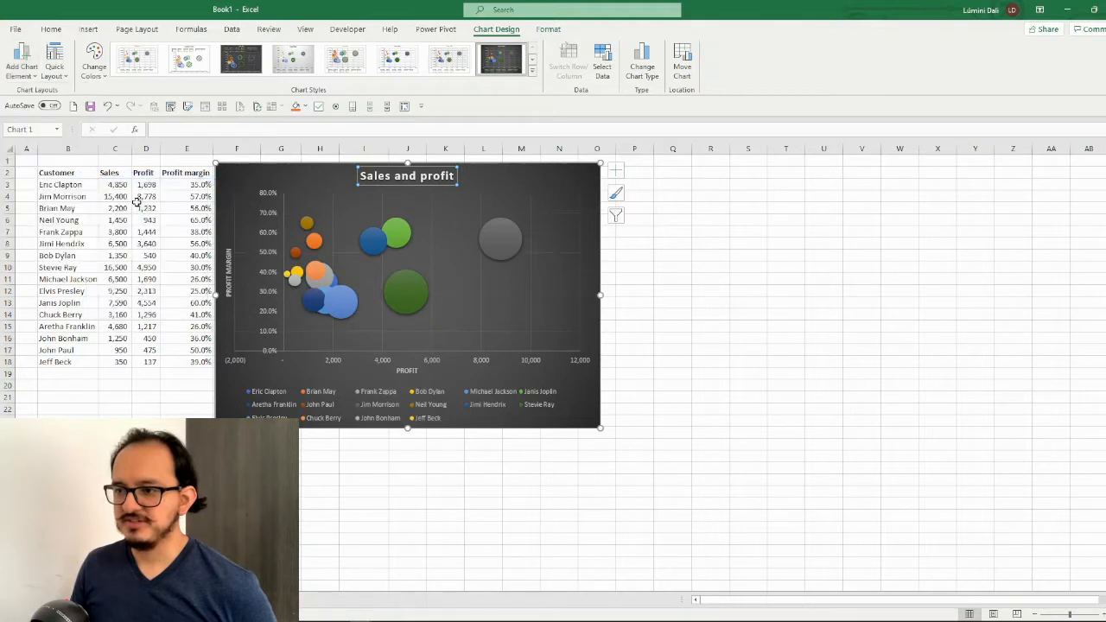
{"action": "left_click", "coordinate": [32, 76]}
{"action": "mouse_move", "coordinate": [62, 192]}
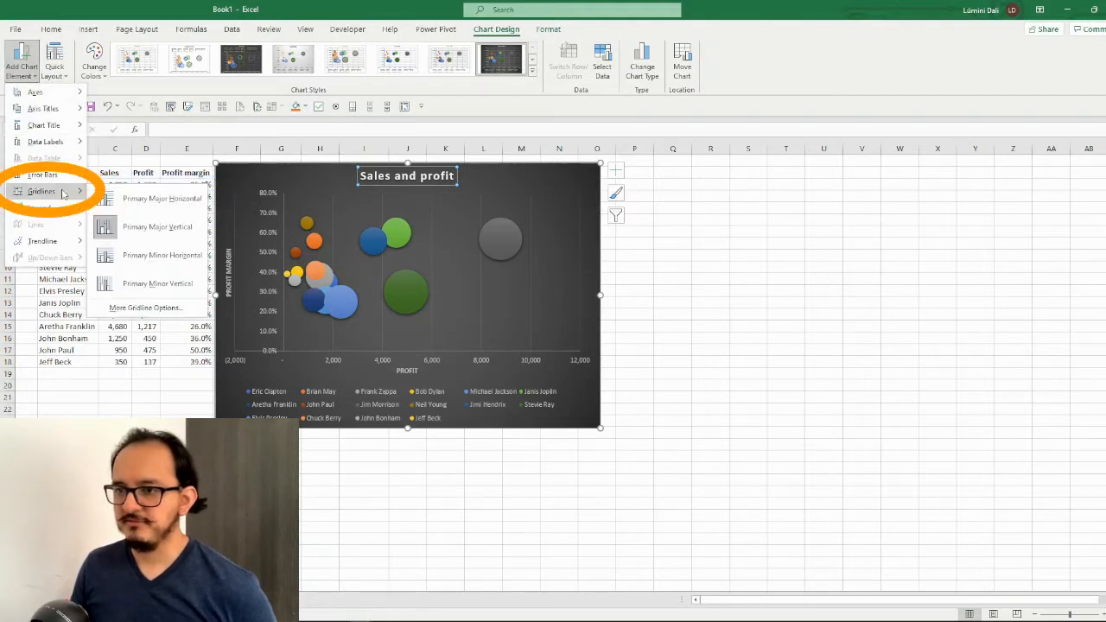
{"action": "left_click", "coordinate": [153, 225]}
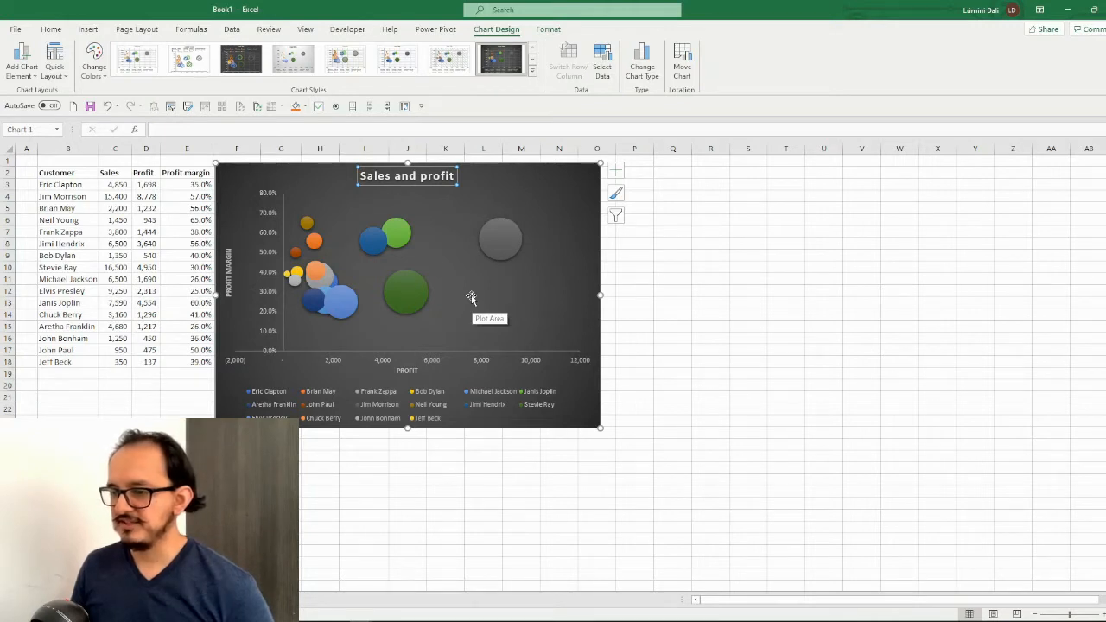
Delete the customer legend below the plot and set the font of the whole chart to Segoe UI
{"action": "left_click", "coordinate": [437, 408]}
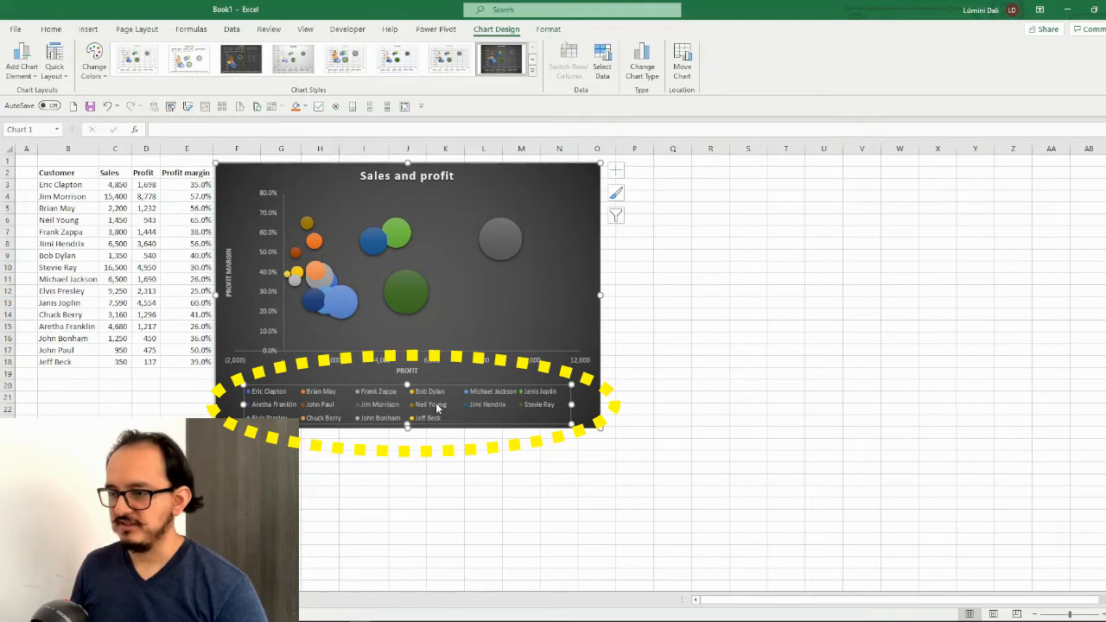
{"action": "key", "text": "Delete"}
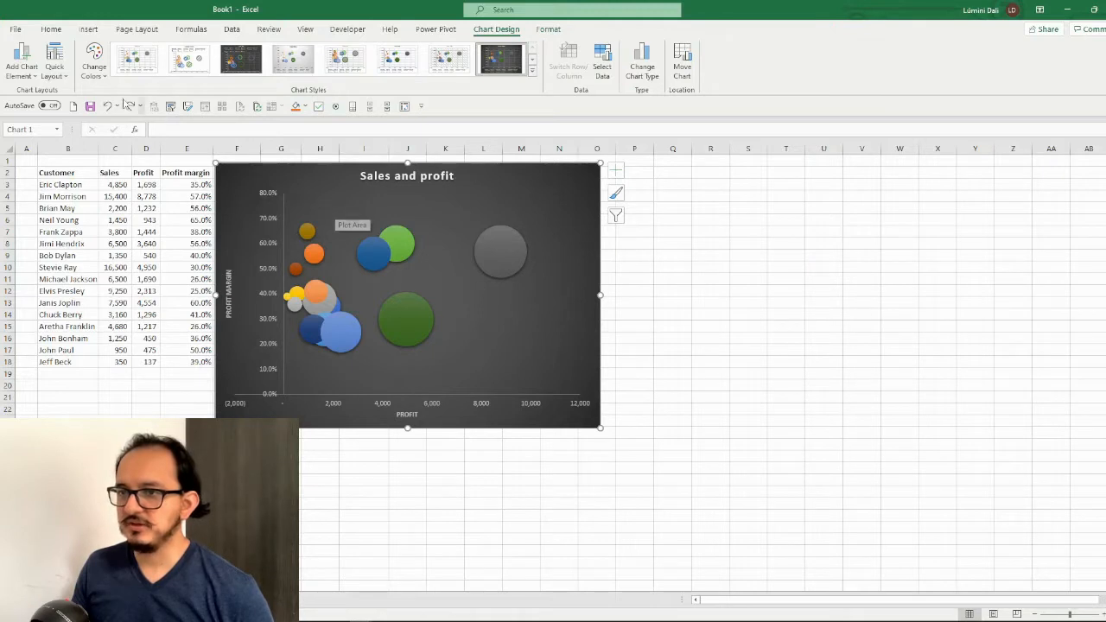
{"action": "left_click", "coordinate": [51, 30]}
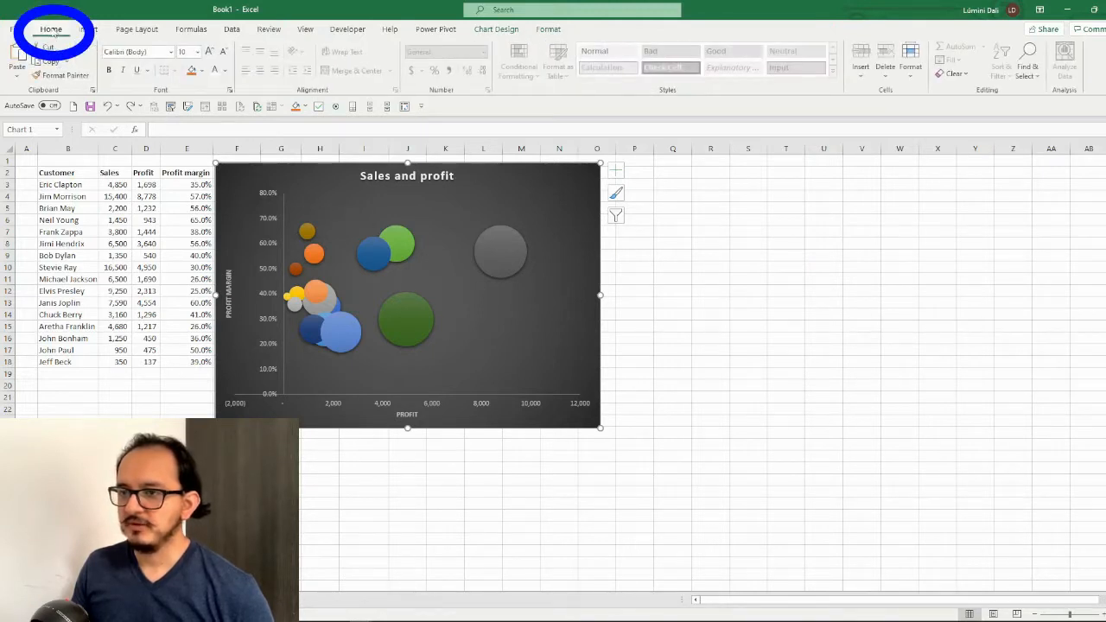
{"action": "left_click", "coordinate": [157, 55]}
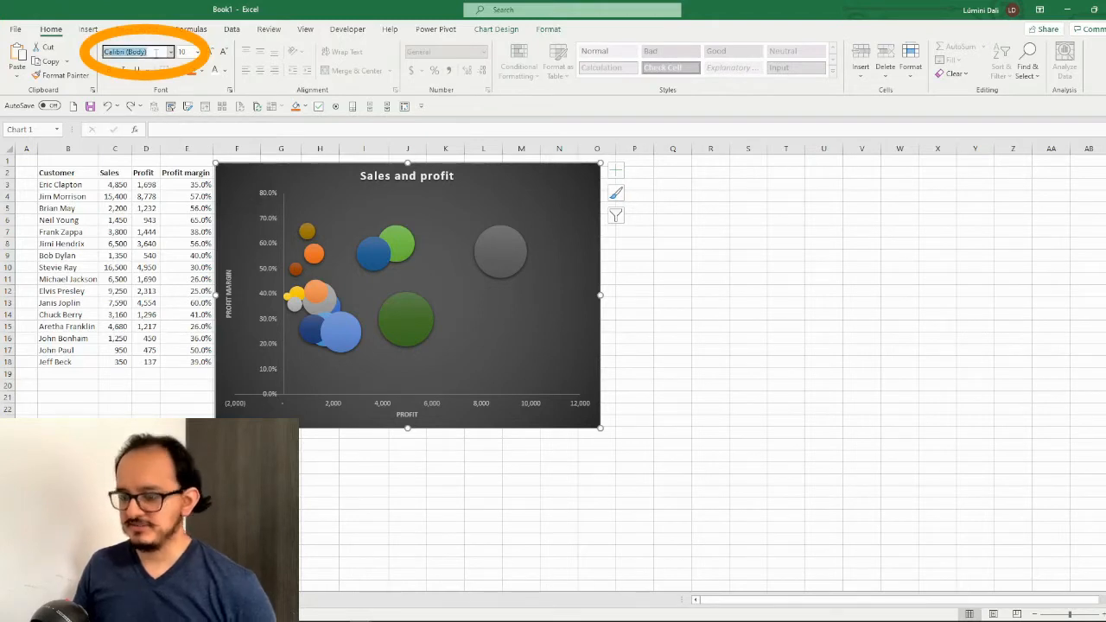
{"action": "type", "text": "Segoe UI"}
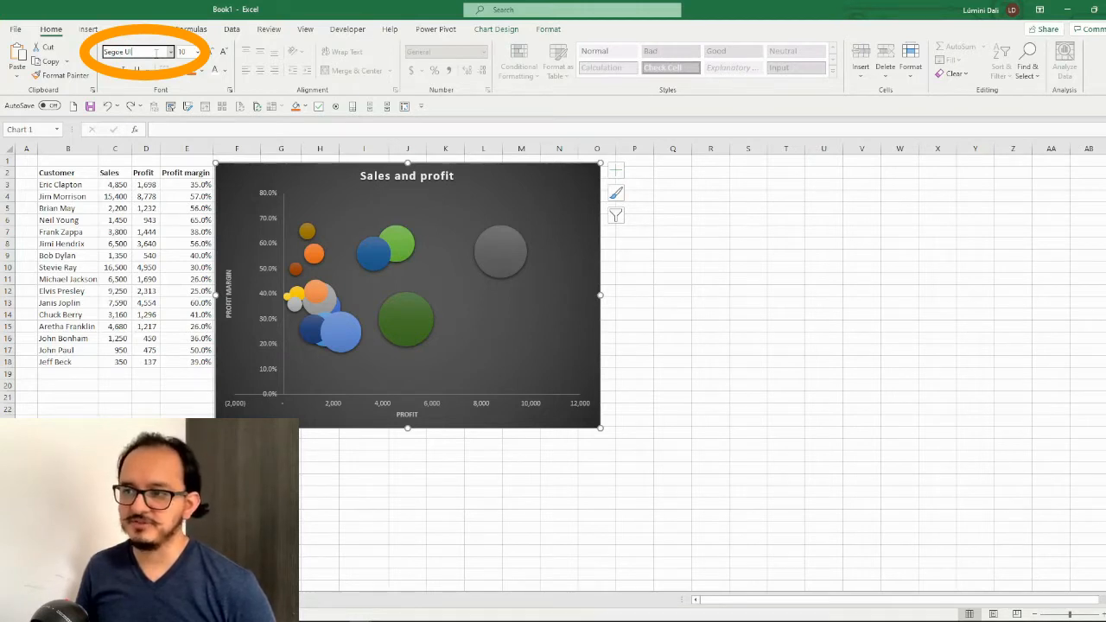
{"action": "key", "text": "Return"}
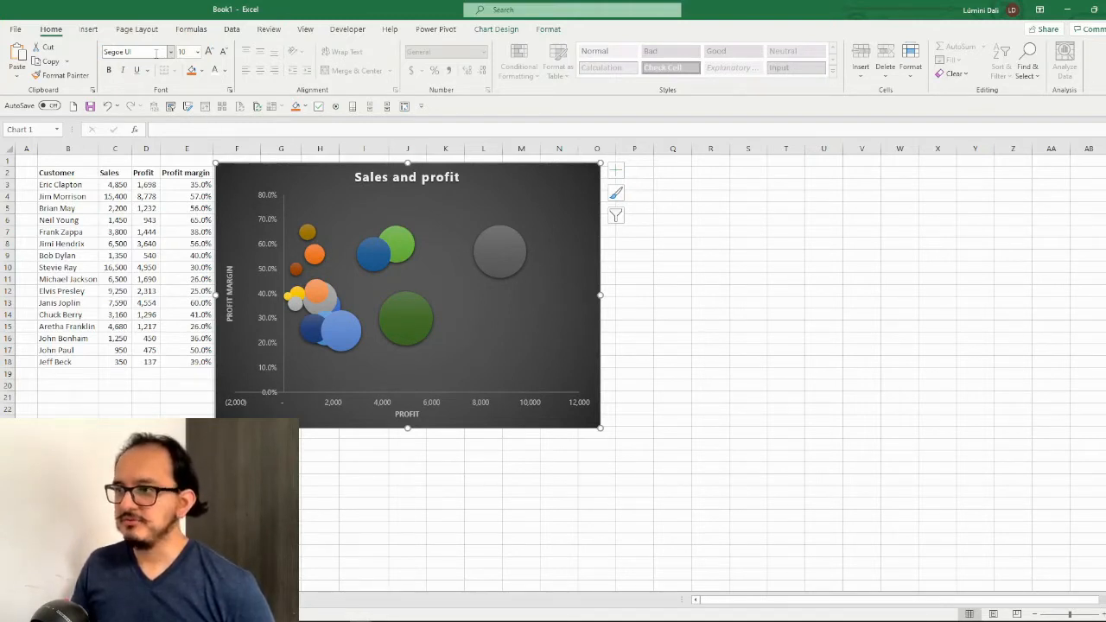
Add data labels to all bubbles, positioned at Center
{"action": "left_click", "coordinate": [497, 31]}
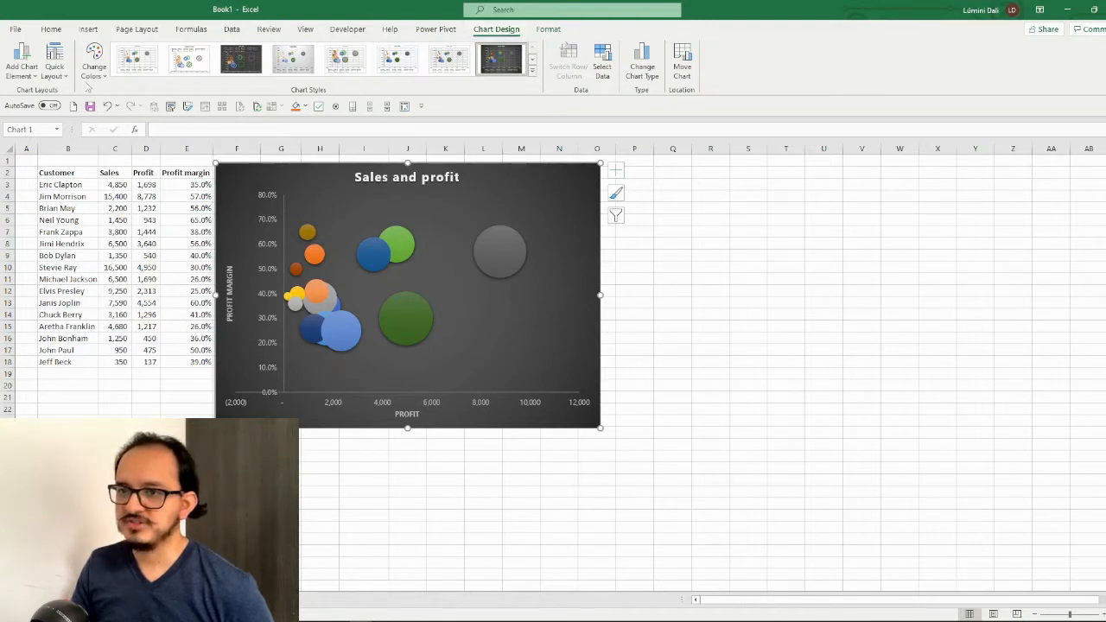
{"action": "left_click", "coordinate": [33, 78]}
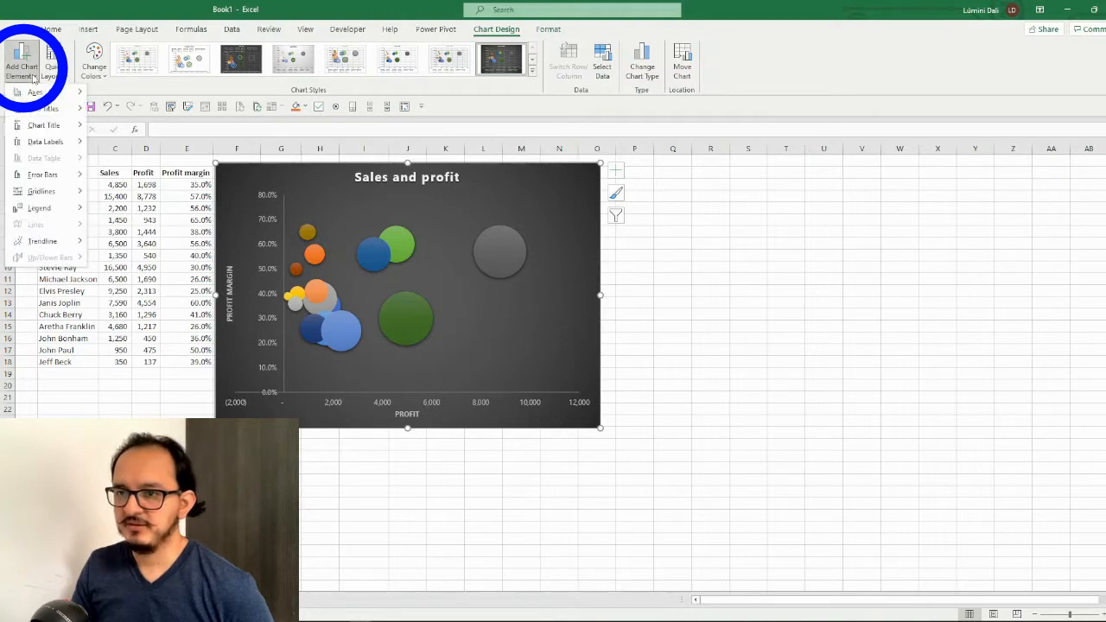
{"action": "mouse_move", "coordinate": [70, 145]}
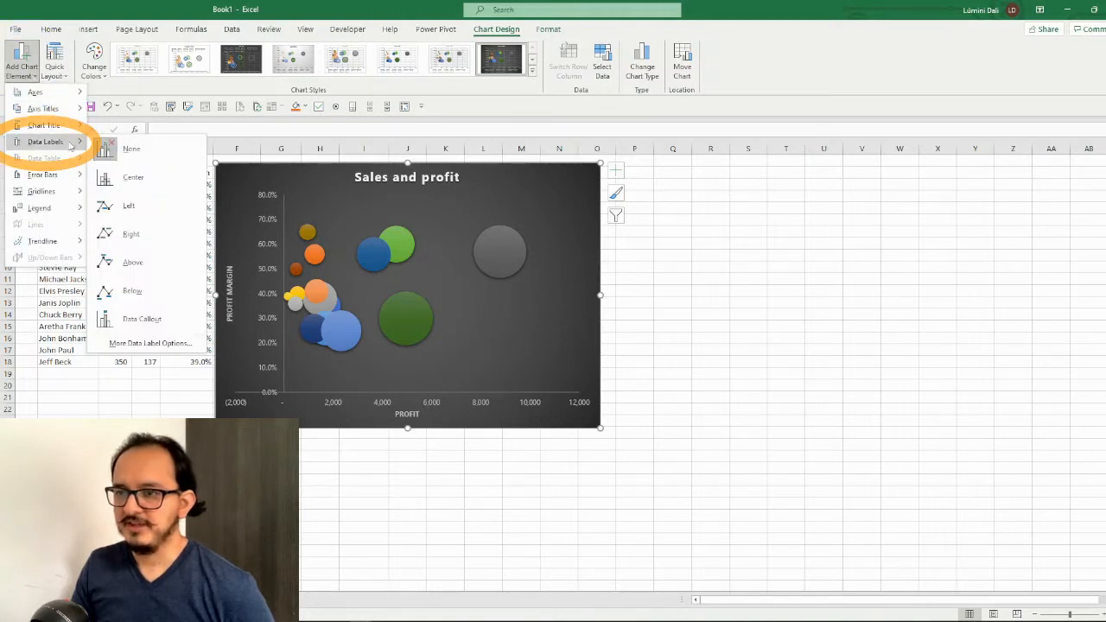
{"action": "left_click", "coordinate": [159, 182]}
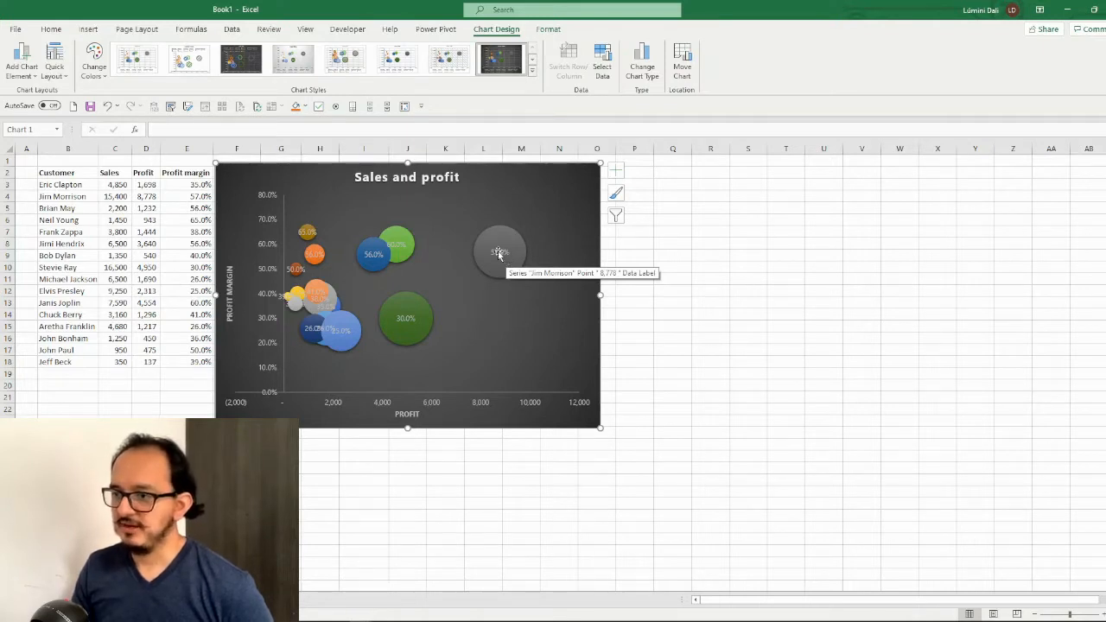
Make the large gray bubble's data label show Series Name and Bubble Size instead of Y Value, with New Line as the separator
{"action": "left_click", "coordinate": [501, 254]}
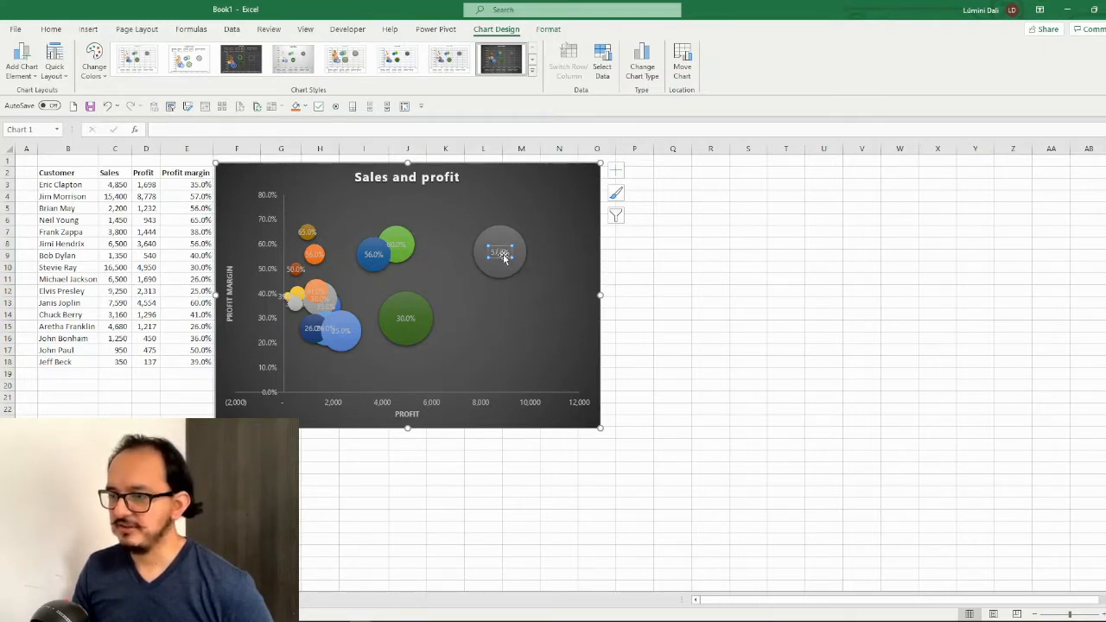
{"action": "right_click", "coordinate": [503, 256]}
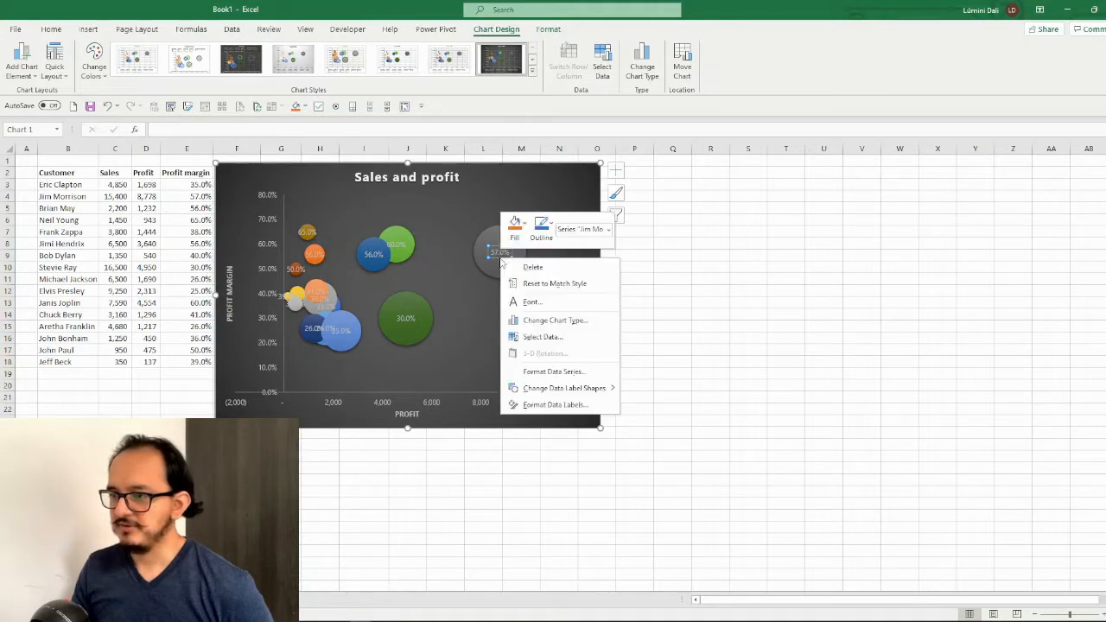
{"action": "left_click", "coordinate": [591, 406]}
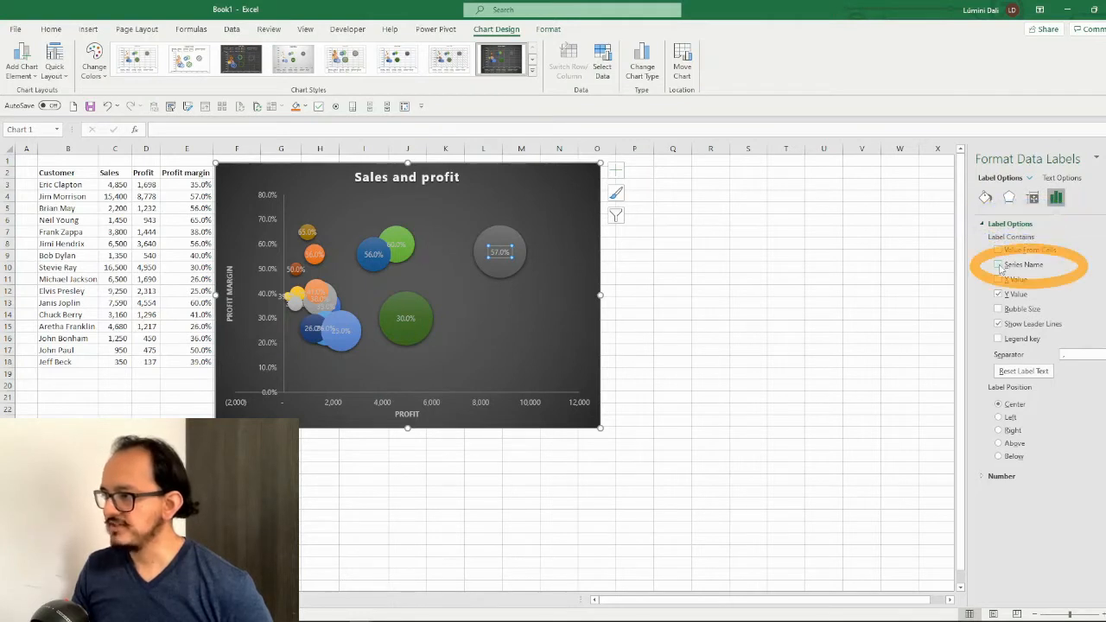
{"action": "left_click", "coordinate": [999, 265]}
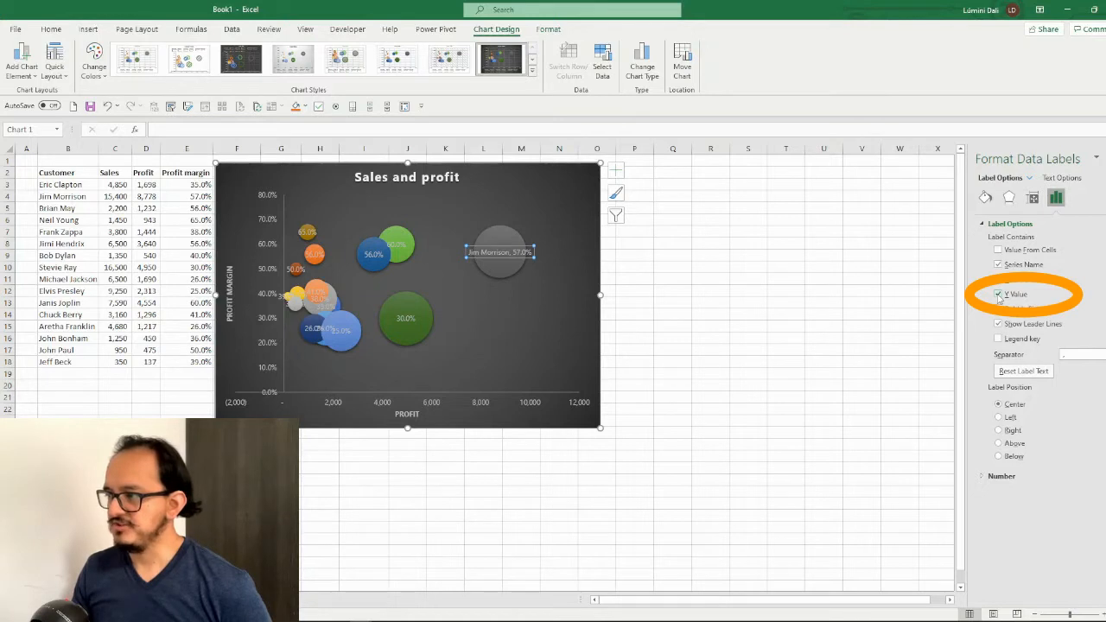
{"action": "left_click", "coordinate": [999, 294]}
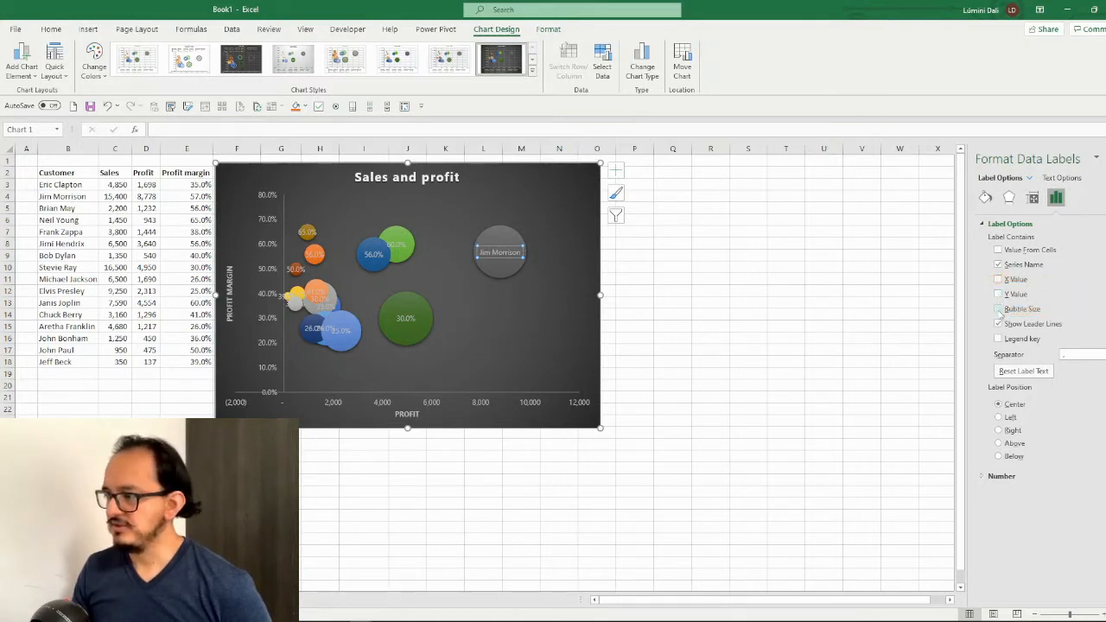
{"action": "left_click", "coordinate": [999, 309]}
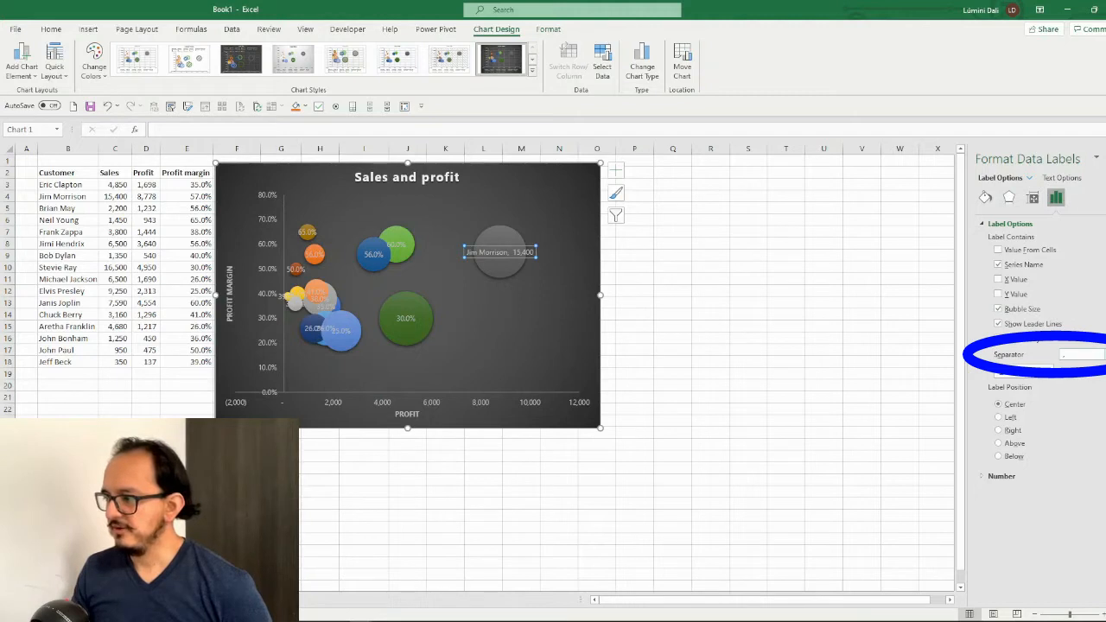
{"action": "left_click", "coordinate": [1100, 354]}
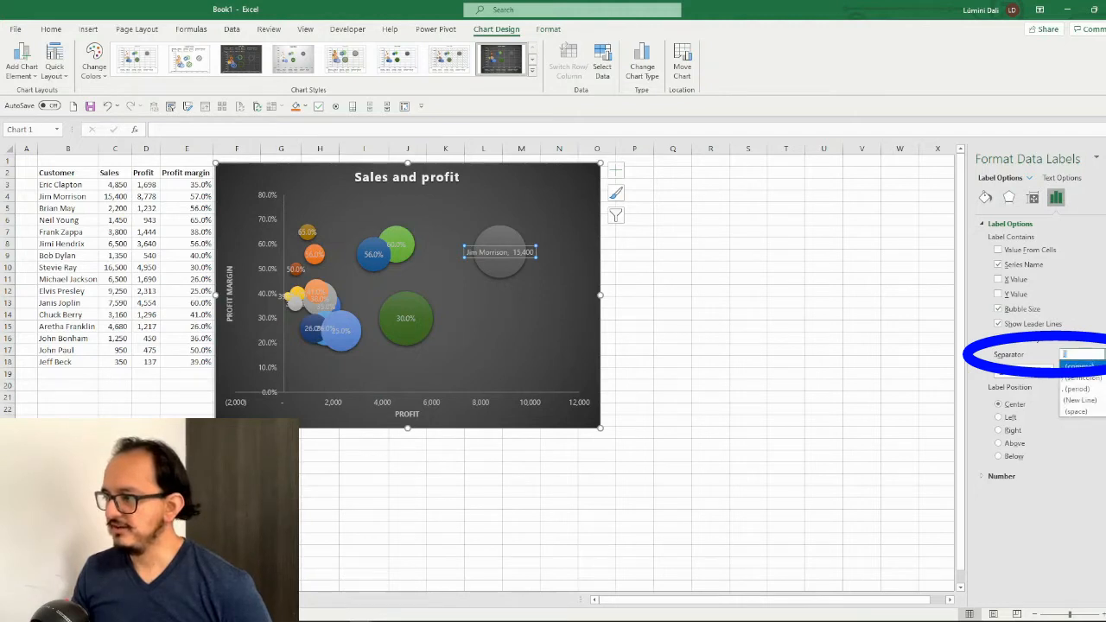
{"action": "left_click", "coordinate": [1099, 404]}
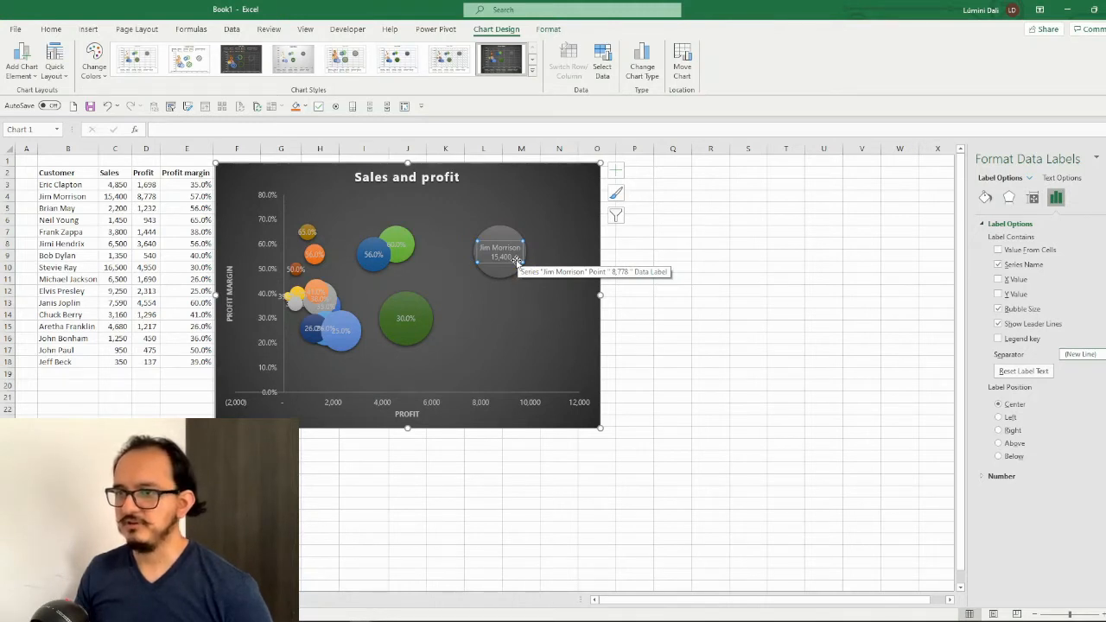
Set the font color of the large gray bubble's data label to white
{"action": "left_click", "coordinate": [52, 29]}
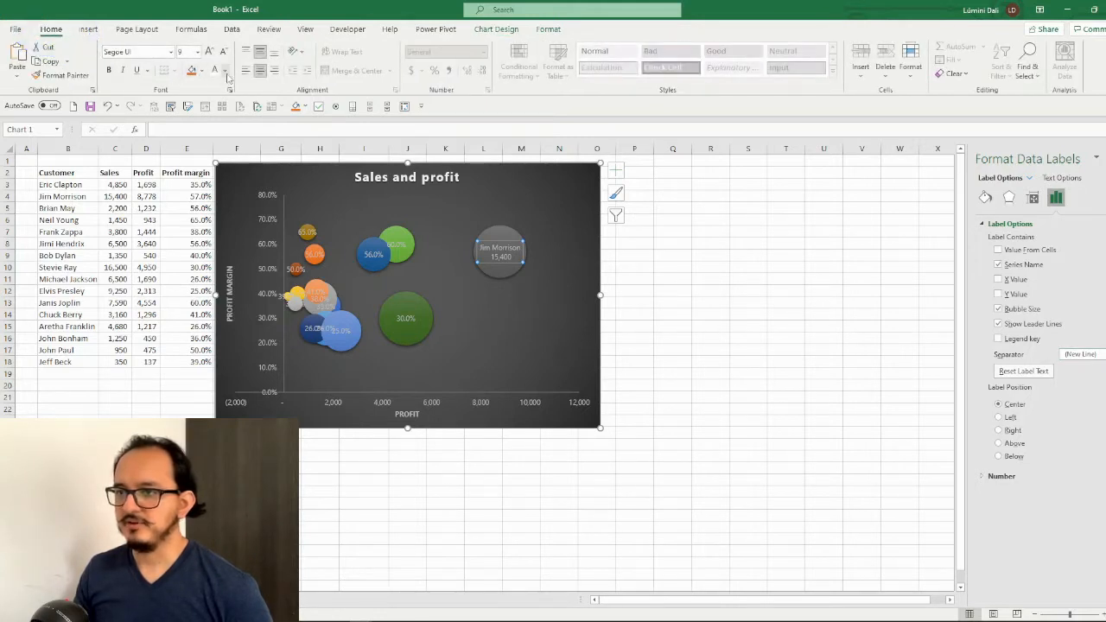
{"action": "left_click", "coordinate": [225, 74]}
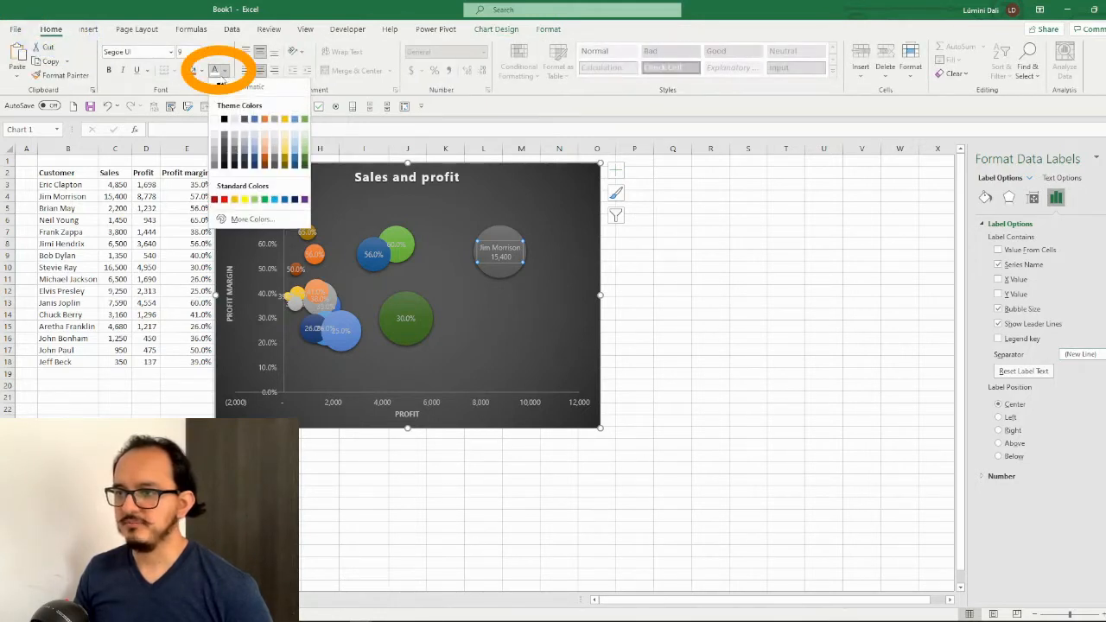
{"action": "left_click", "coordinate": [215, 126]}
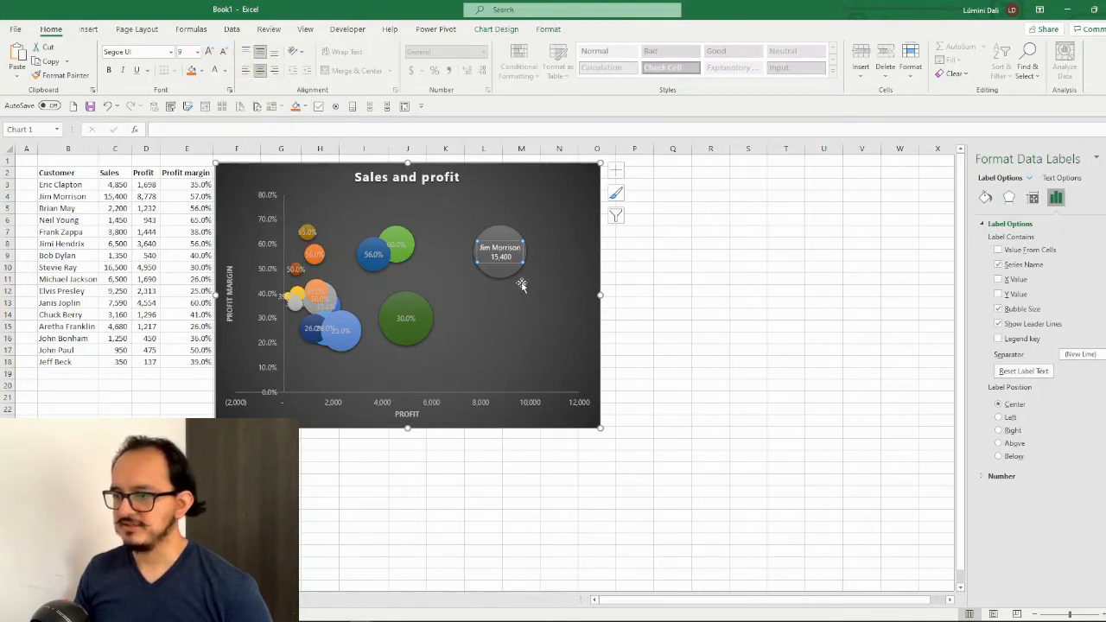
{"action": "mouse_move", "coordinate": [515, 277]}
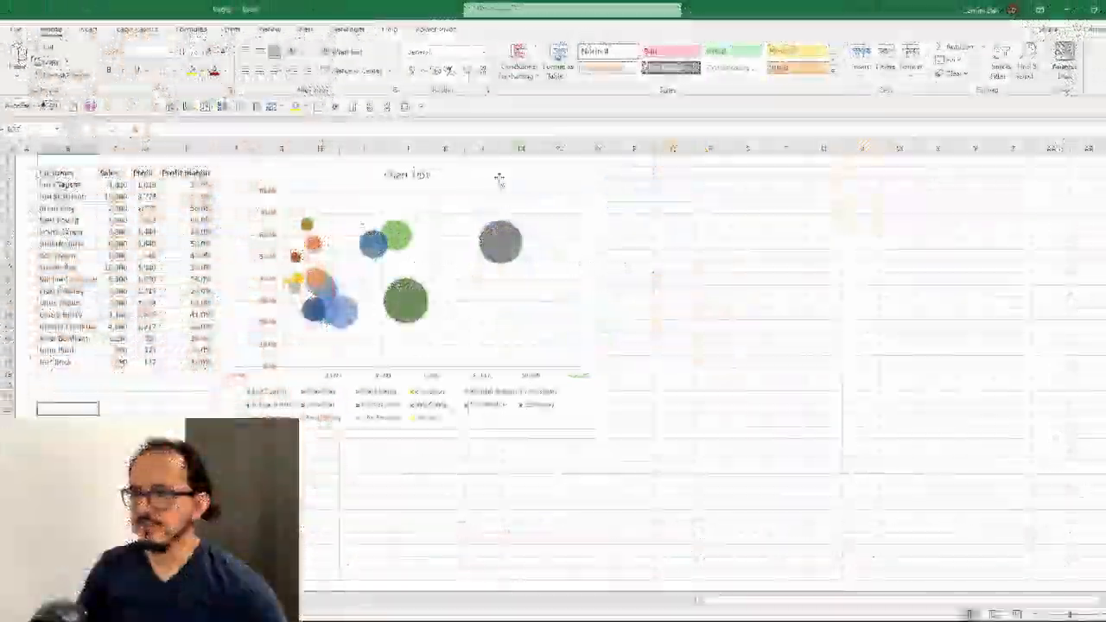
Add a primary horizontal axis title reading "Profit" to the bubble chart in the Book2 workbook
{"action": "left_click", "coordinate": [499, 182]}
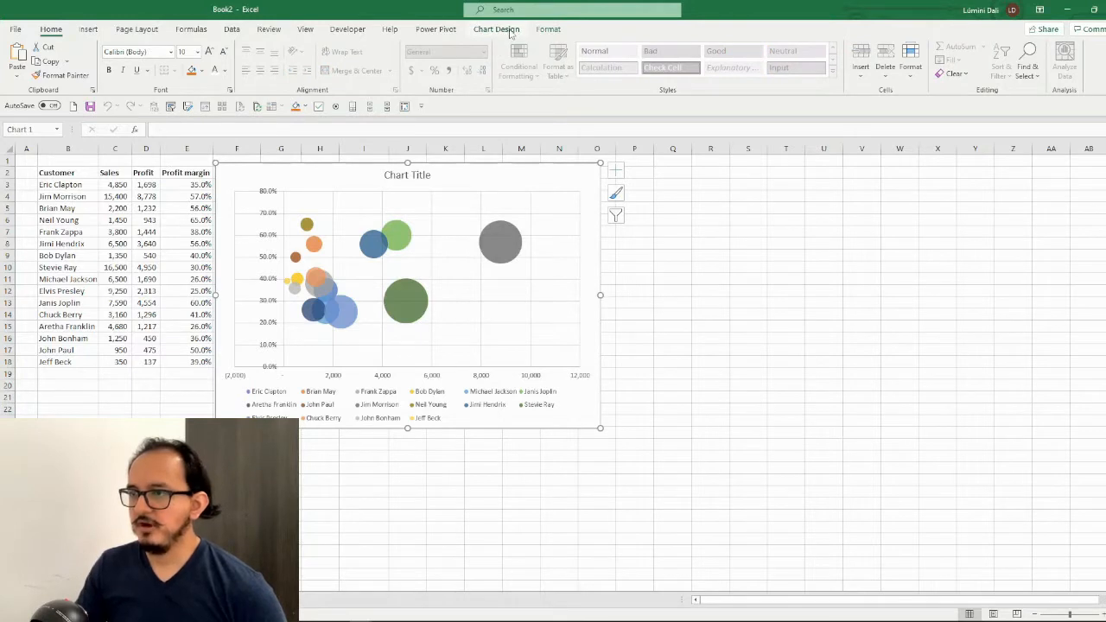
{"action": "left_click", "coordinate": [510, 31]}
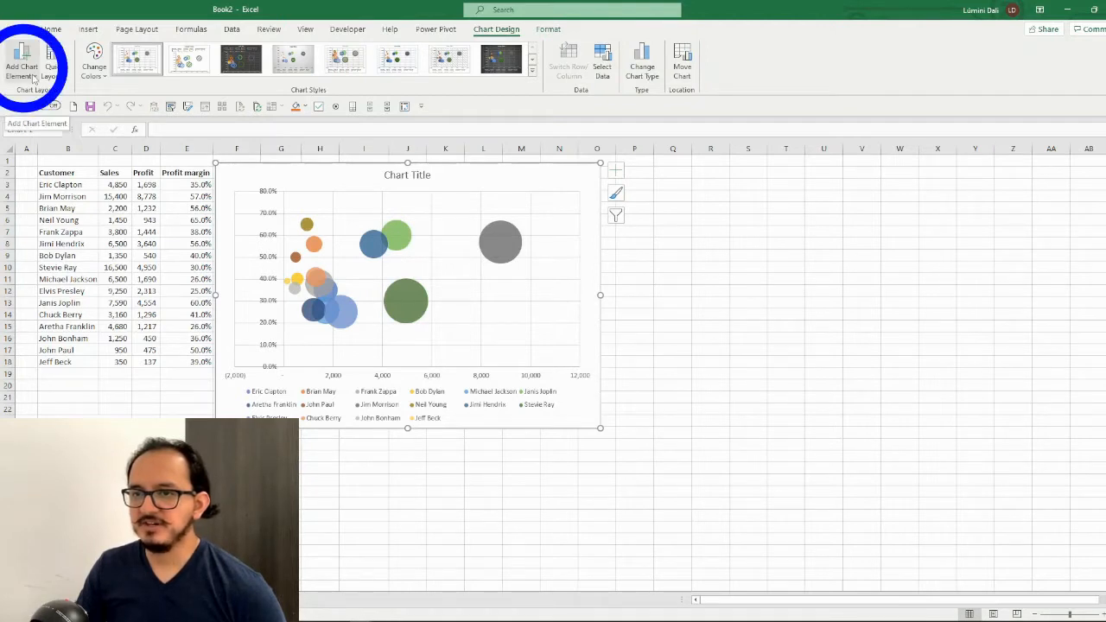
{"action": "left_click", "coordinate": [32, 78]}
{"action": "mouse_move", "coordinate": [70, 114]}
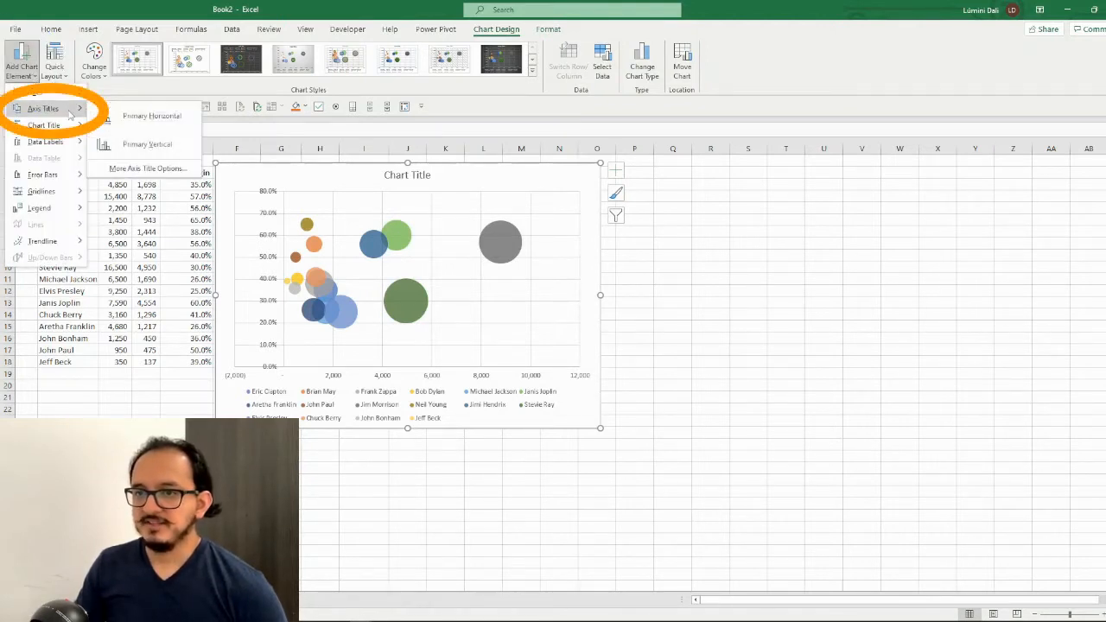
{"action": "left_click", "coordinate": [130, 119]}
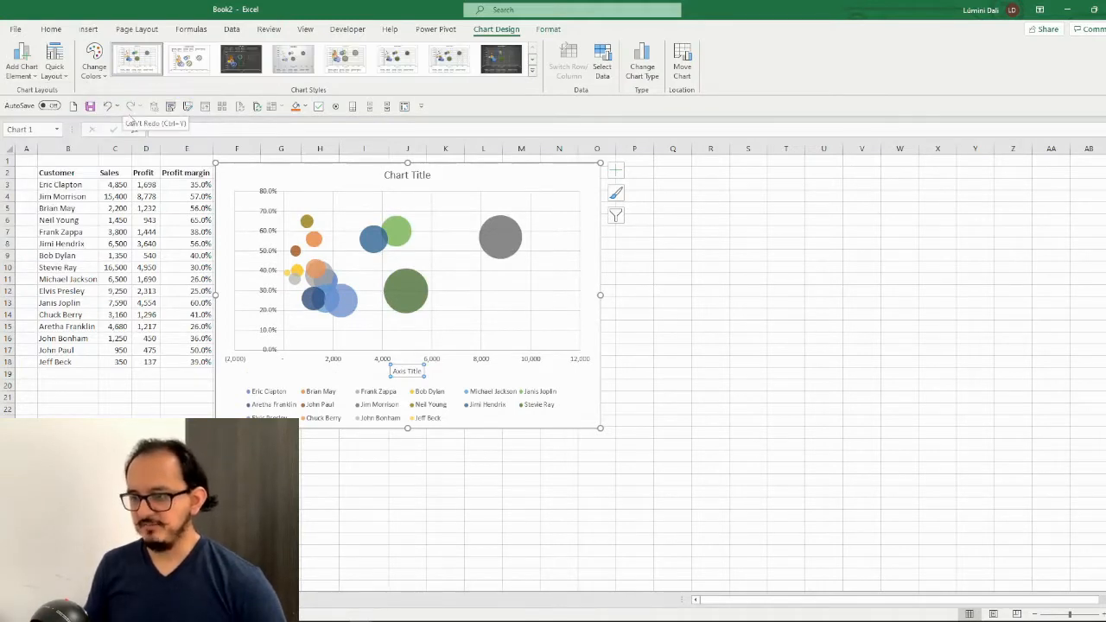
{"action": "type", "text": "Profit"}
{"action": "key", "text": "Return"}
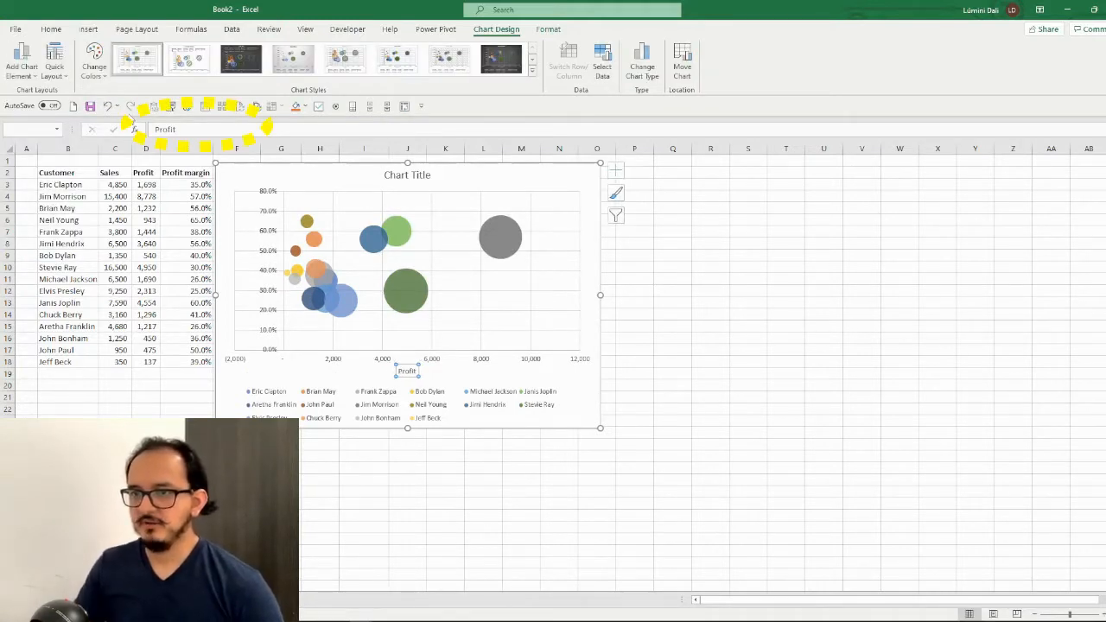
Add a primary vertical axis title to the chart and set its text to "Profit margin"
{"action": "left_click", "coordinate": [34, 76]}
{"action": "mouse_move", "coordinate": [57, 109]}
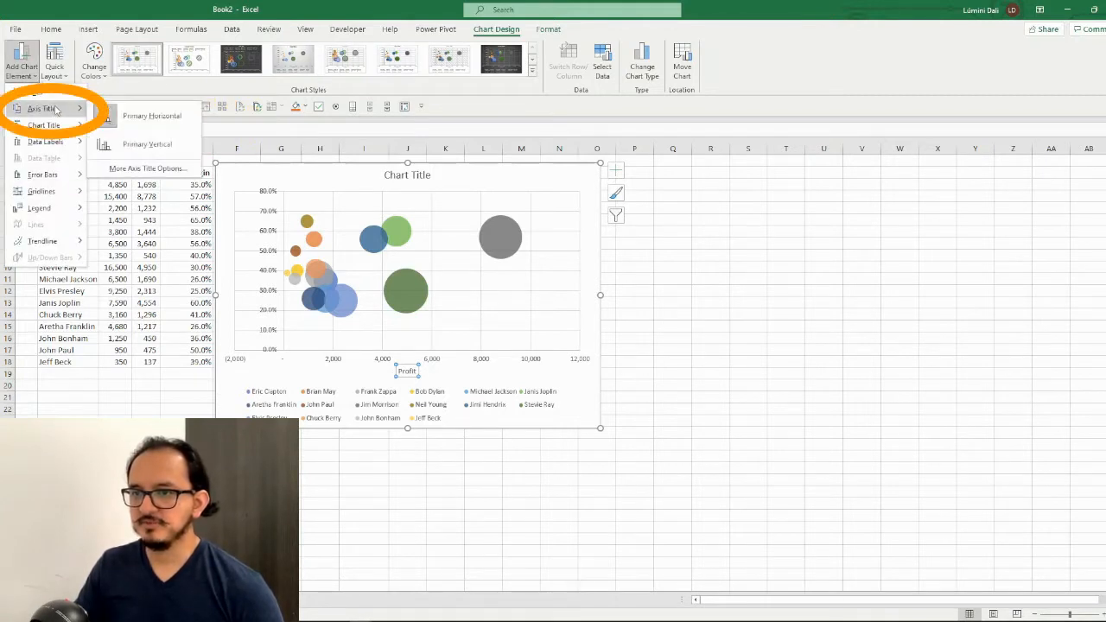
{"action": "left_click", "coordinate": [143, 148]}
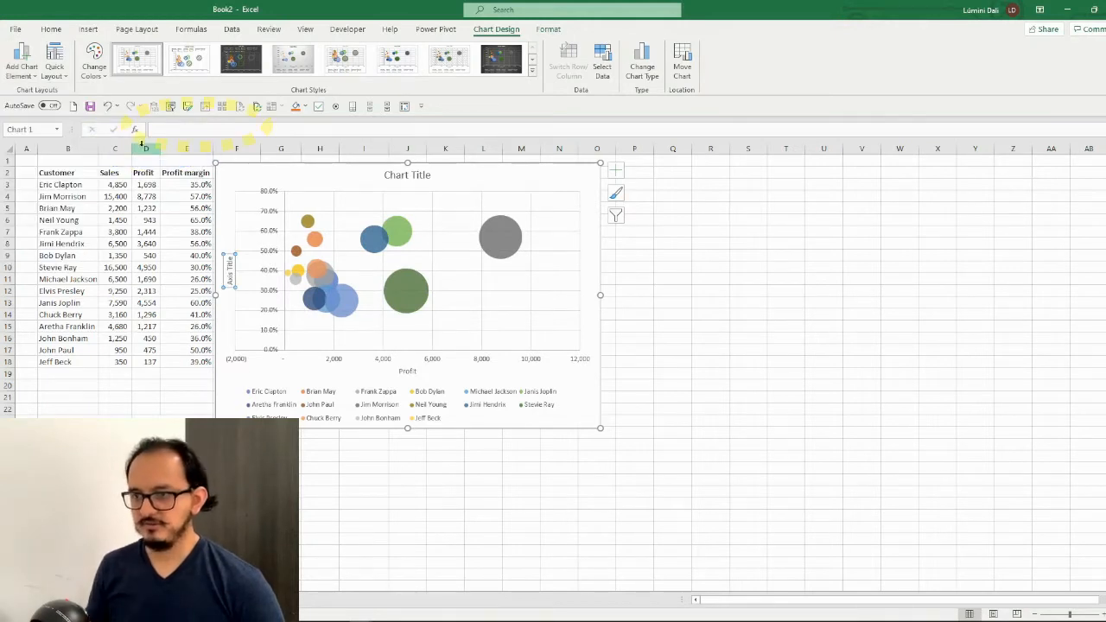
{"action": "type", "text": "Profi"}
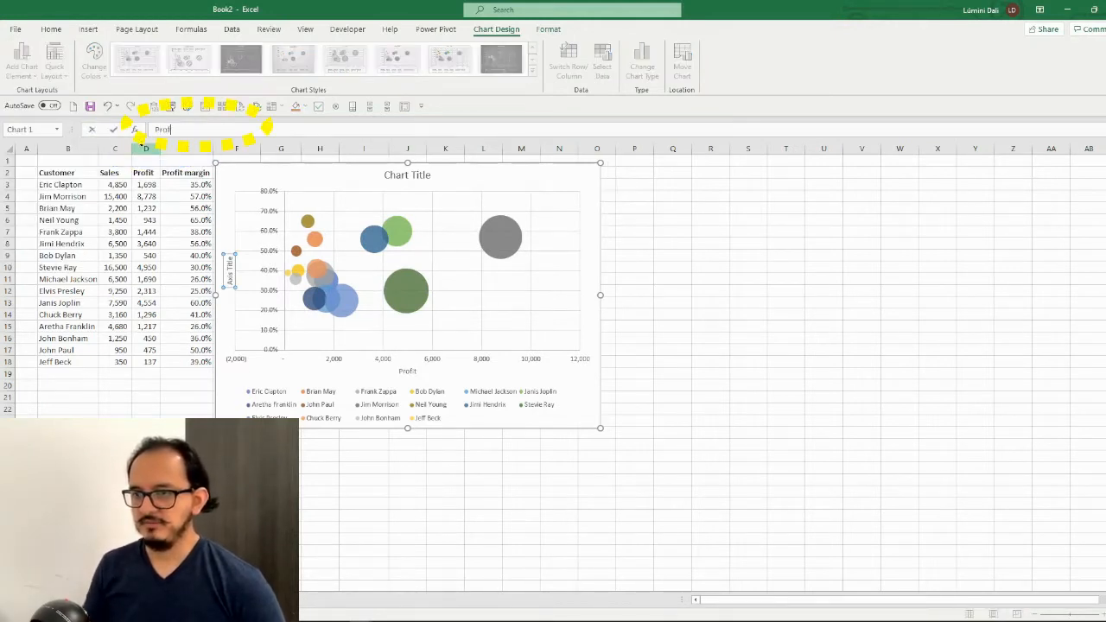
{"action": "type", "text": "t margin"}
{"action": "key", "text": "Return"}
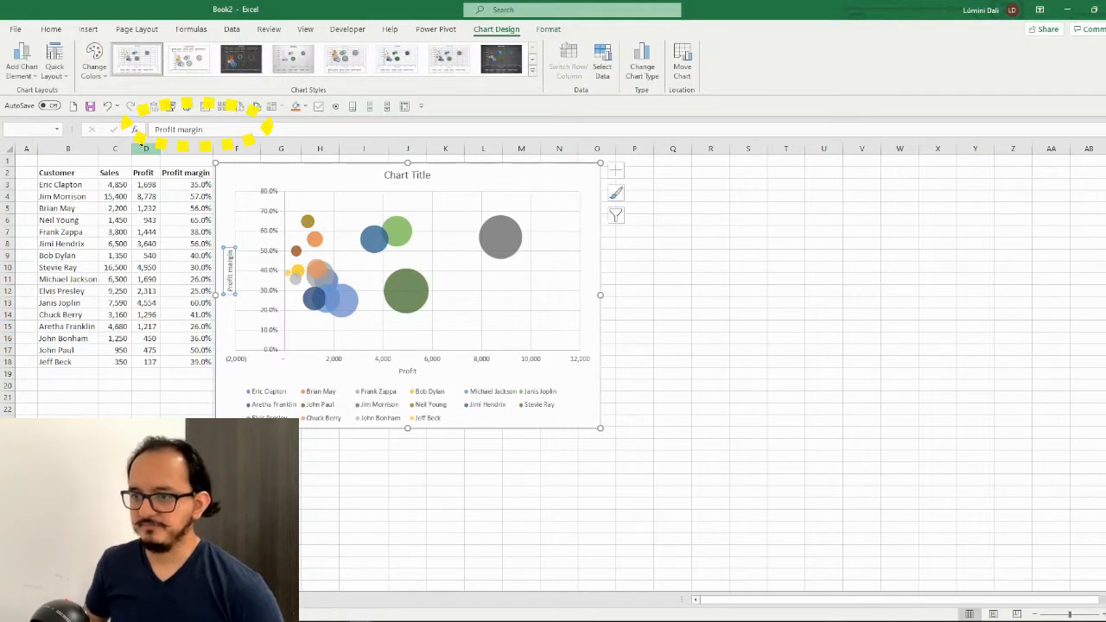
Replace the placeholder chart title with "Sales and profit"
{"action": "left_click", "coordinate": [426, 176]}
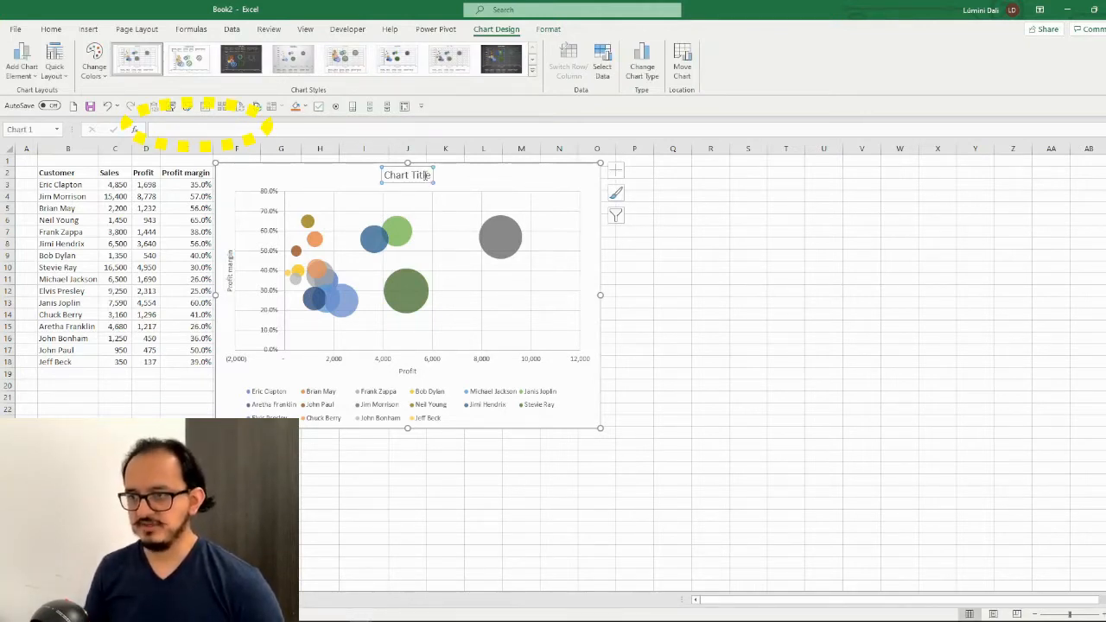
{"action": "type", "text": "Sales and profi"}
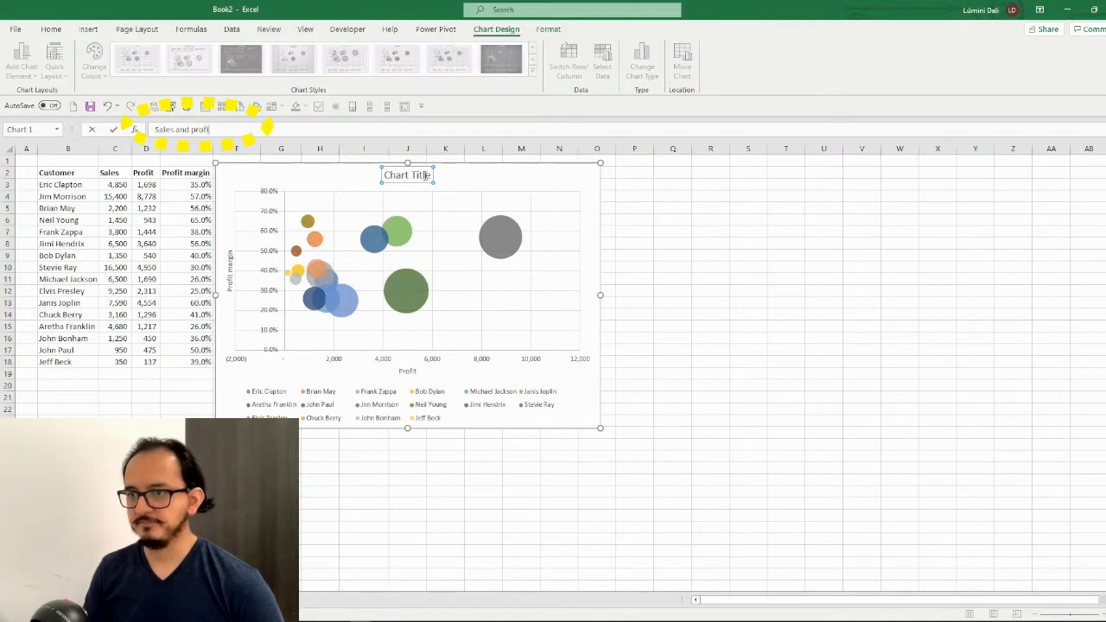
{"action": "type", "text": "t"}
{"action": "key", "text": "Return"}
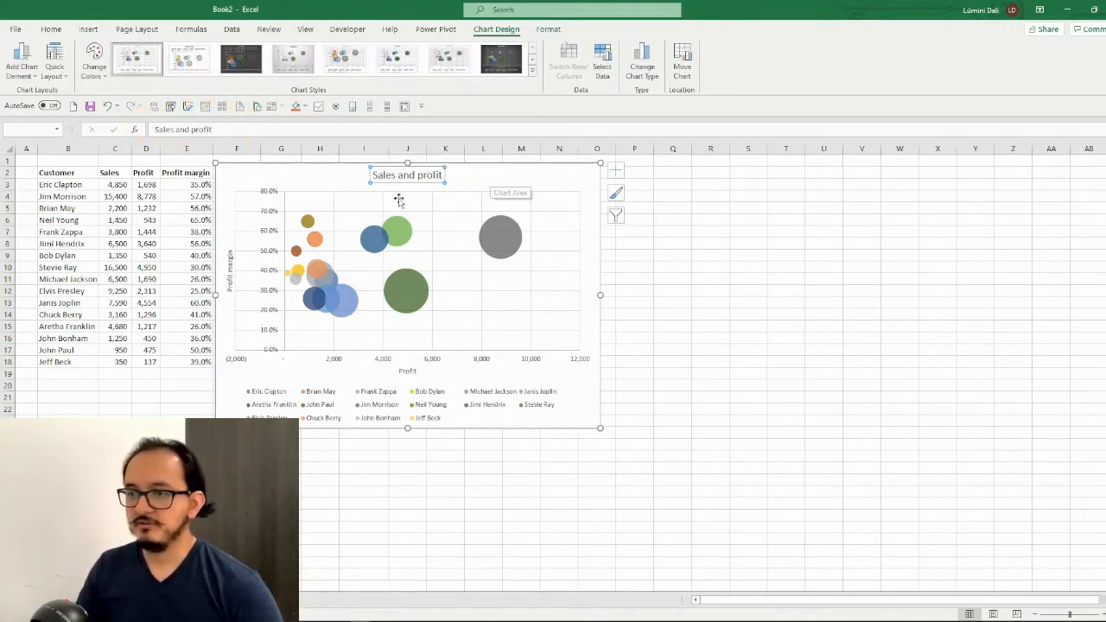
Apply the chart style with hatched bubbles and an uppercase title, and set the whole chart's font to Verdana
{"action": "left_click", "coordinate": [338, 172]}
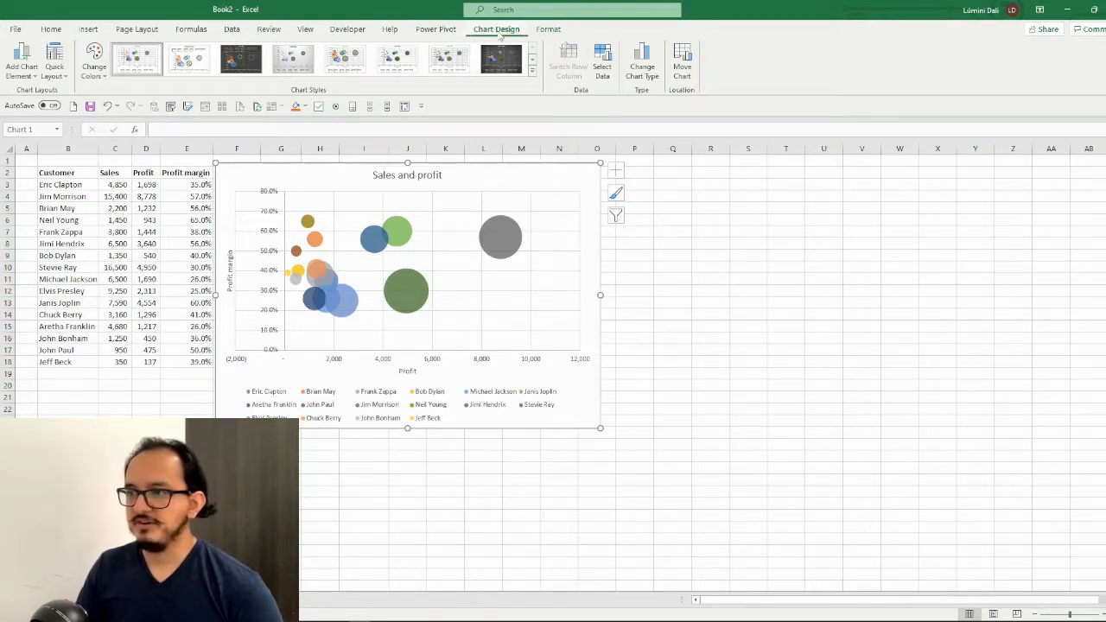
{"action": "left_click", "coordinate": [191, 64]}
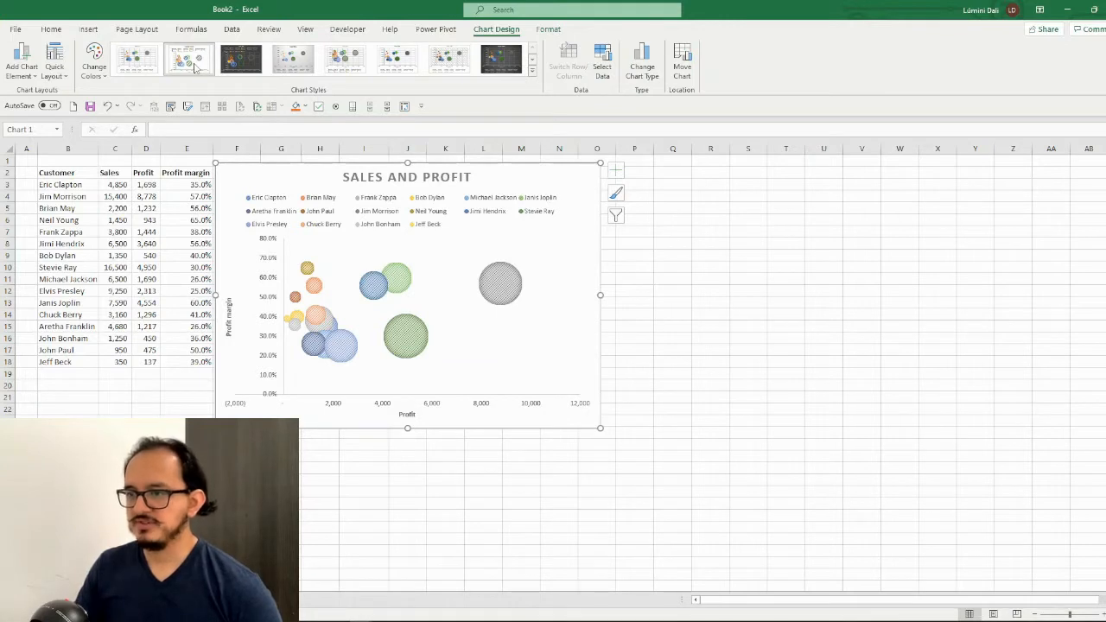
{"action": "left_click", "coordinate": [57, 33]}
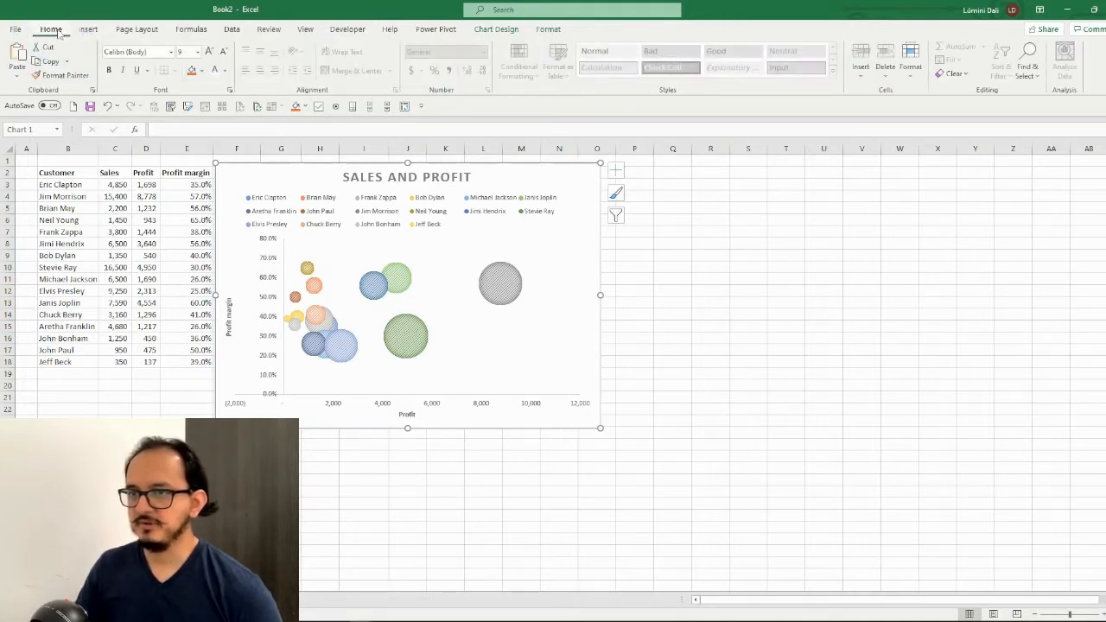
{"action": "left_click", "coordinate": [160, 52]}
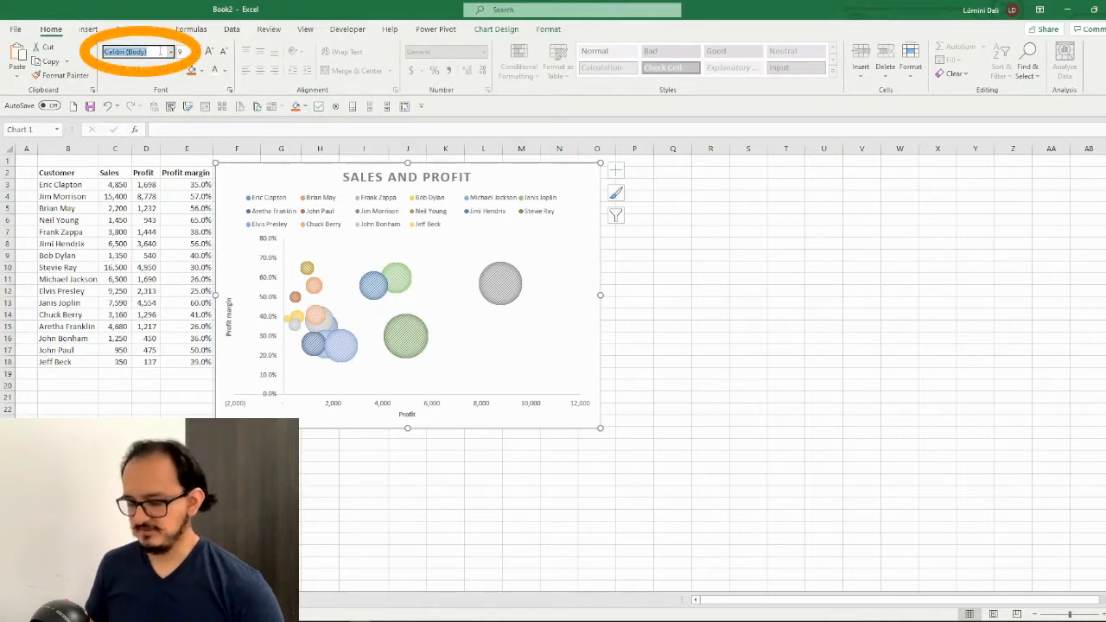
{"action": "type", "text": "Verdanadana"}
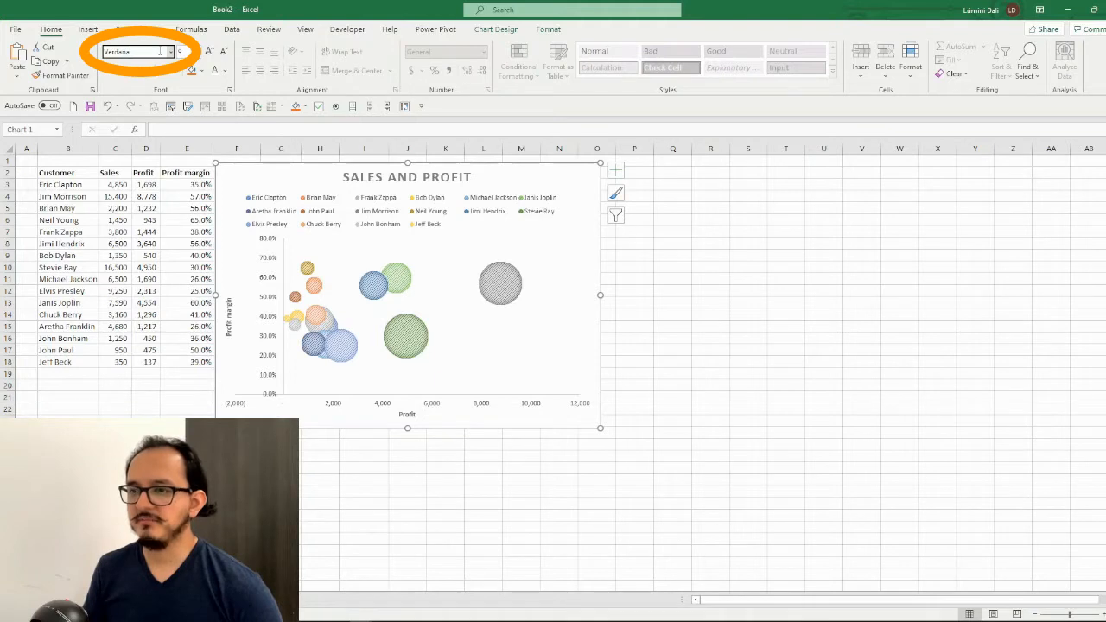
{"action": "key", "text": "Return"}
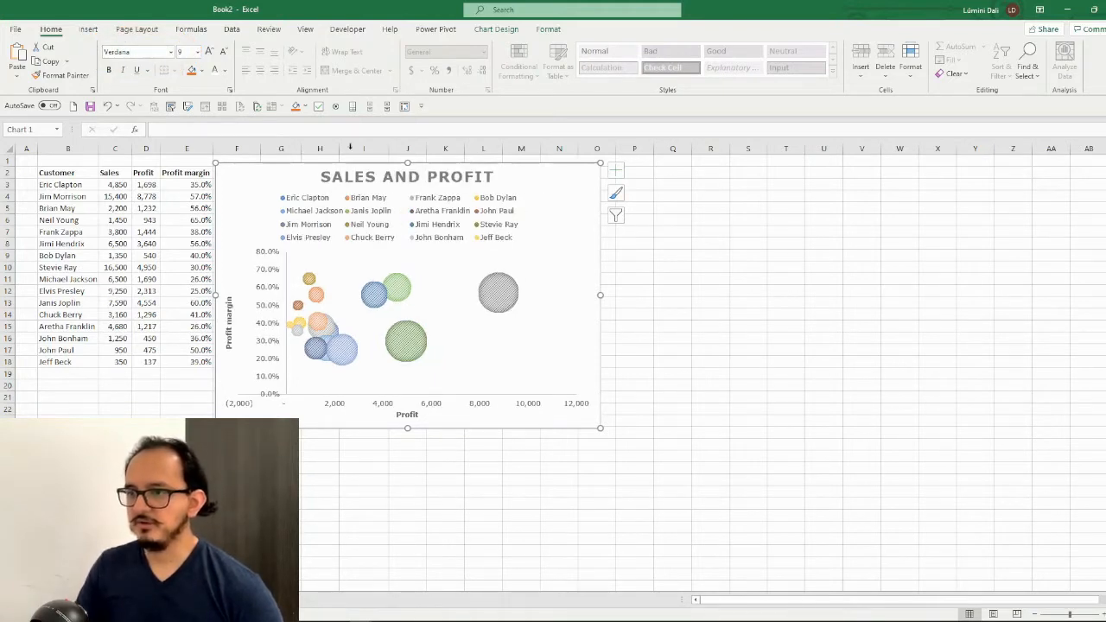
Delete the customer legend and recolor the chart with the fourth Colorful palette, starting with green, blue and yellow
{"action": "left_click", "coordinate": [381, 214]}
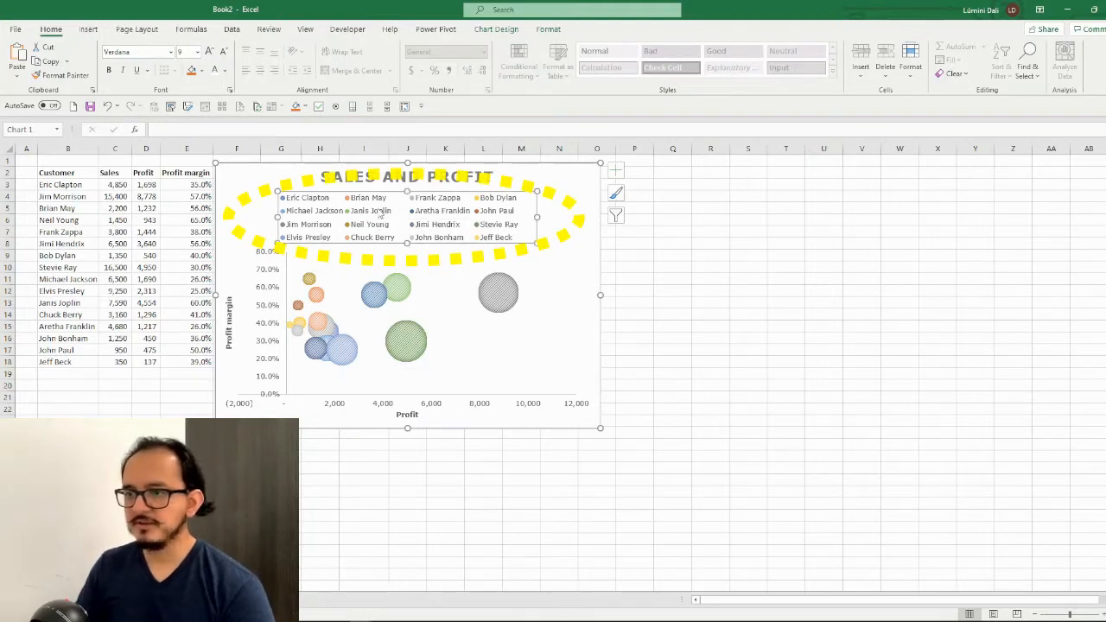
{"action": "key", "text": "Delete"}
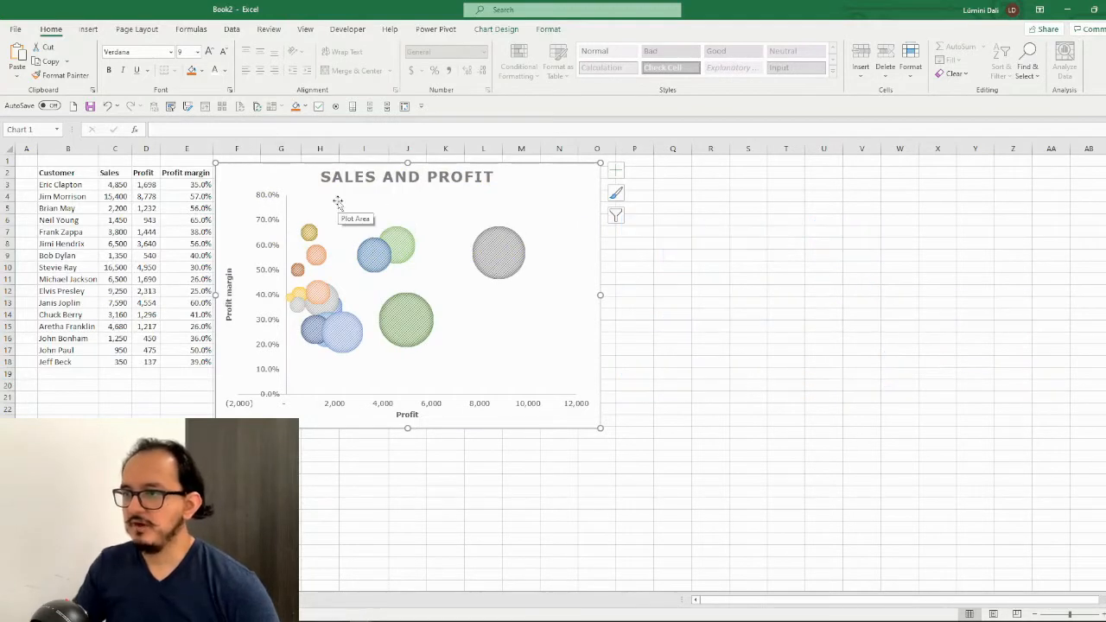
{"action": "left_click", "coordinate": [497, 30]}
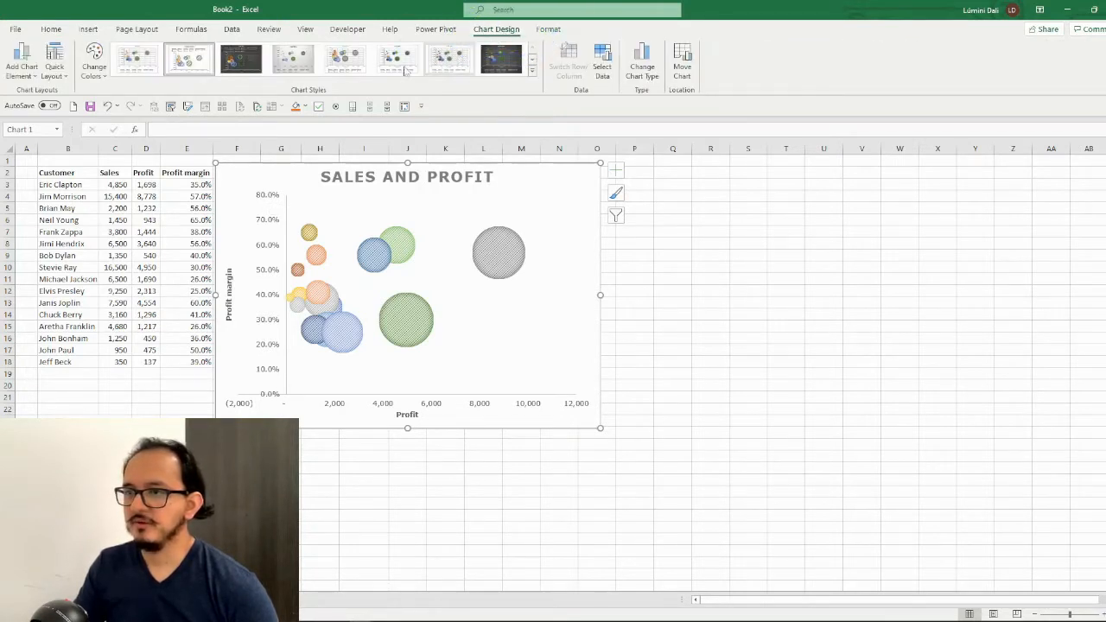
{"action": "left_click", "coordinate": [95, 64]}
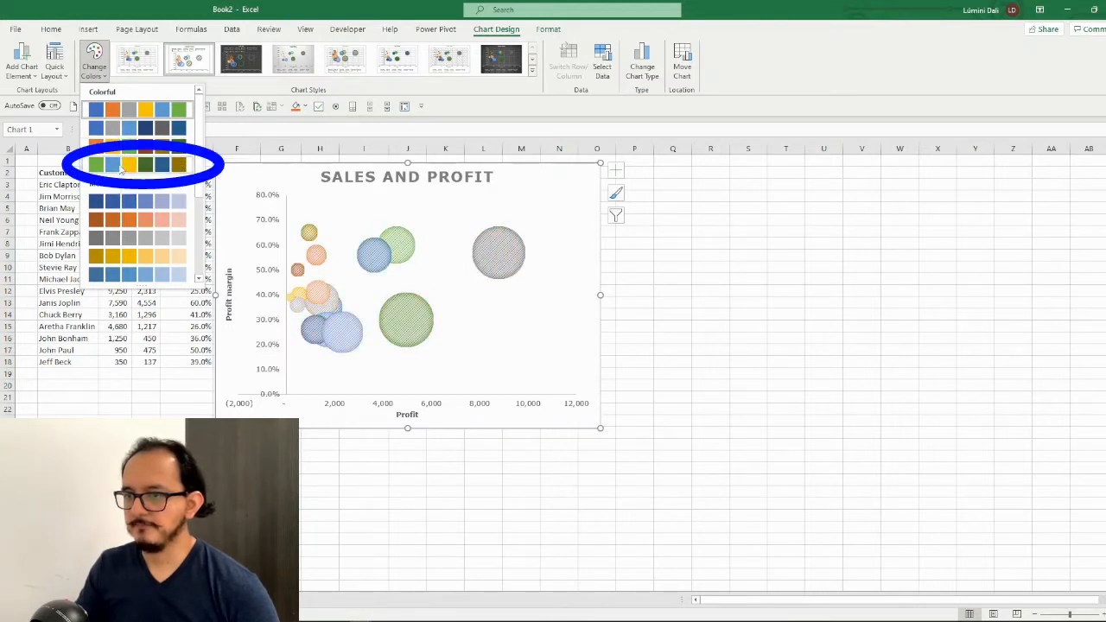
{"action": "left_click", "coordinate": [110, 164]}
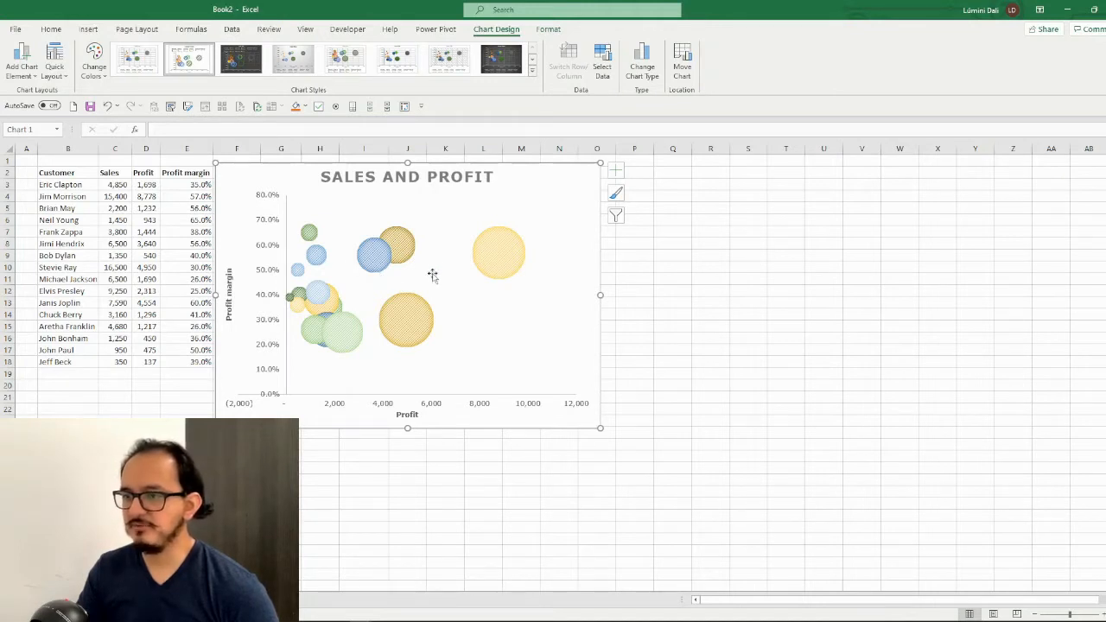
Add data labels to all bubbles, positioned at Right
{"action": "mouse_move", "coordinate": [490, 254]}
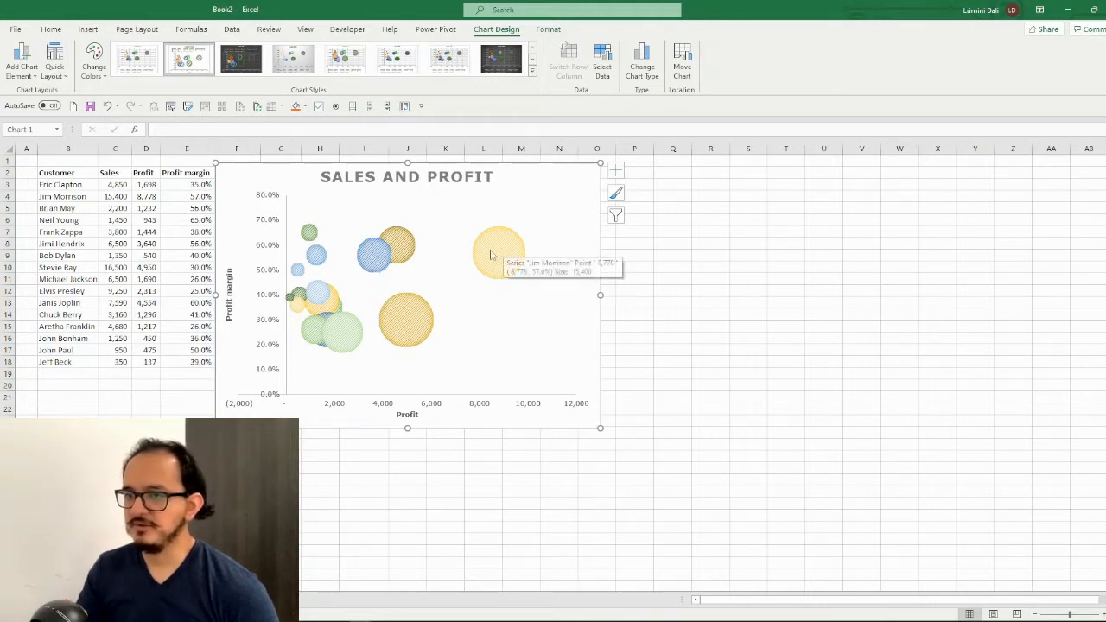
{"action": "left_click", "coordinate": [32, 78]}
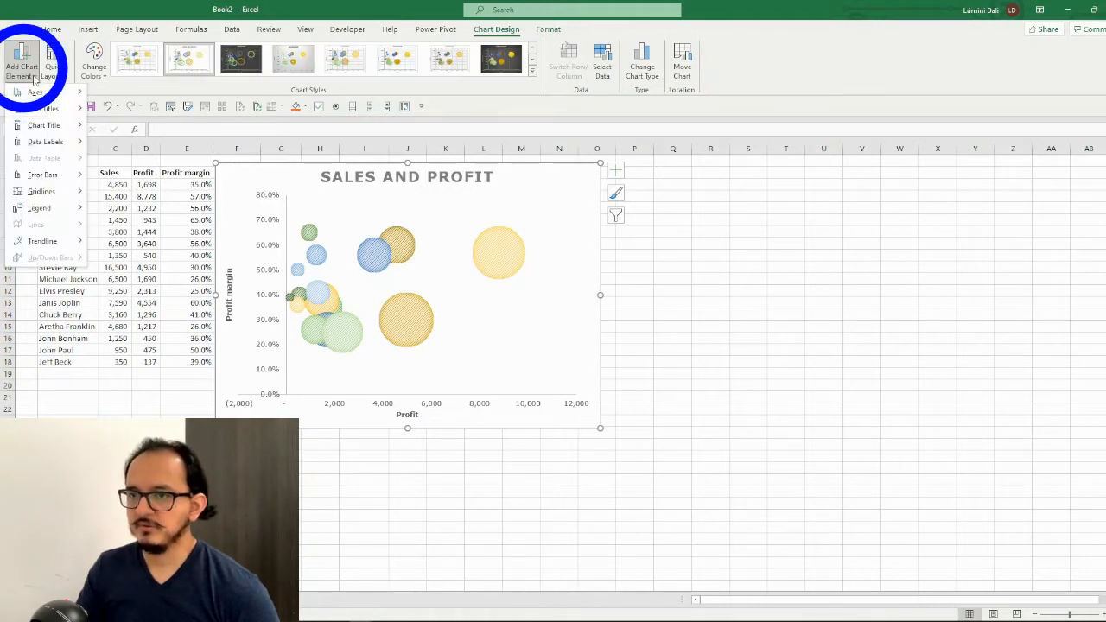
{"action": "mouse_move", "coordinate": [72, 148]}
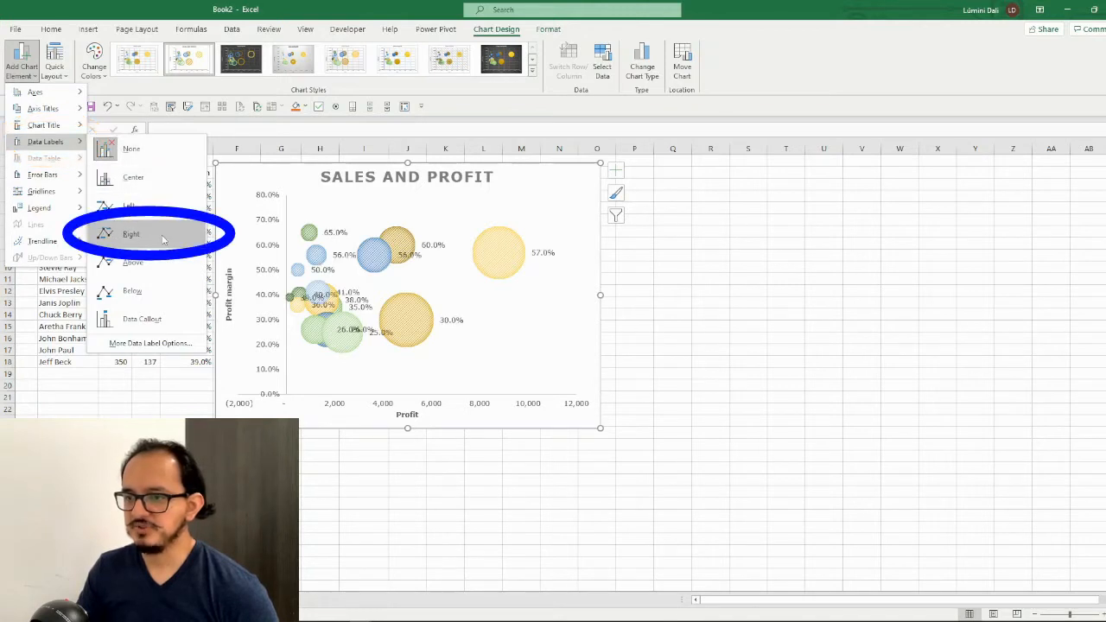
{"action": "left_click", "coordinate": [162, 237]}
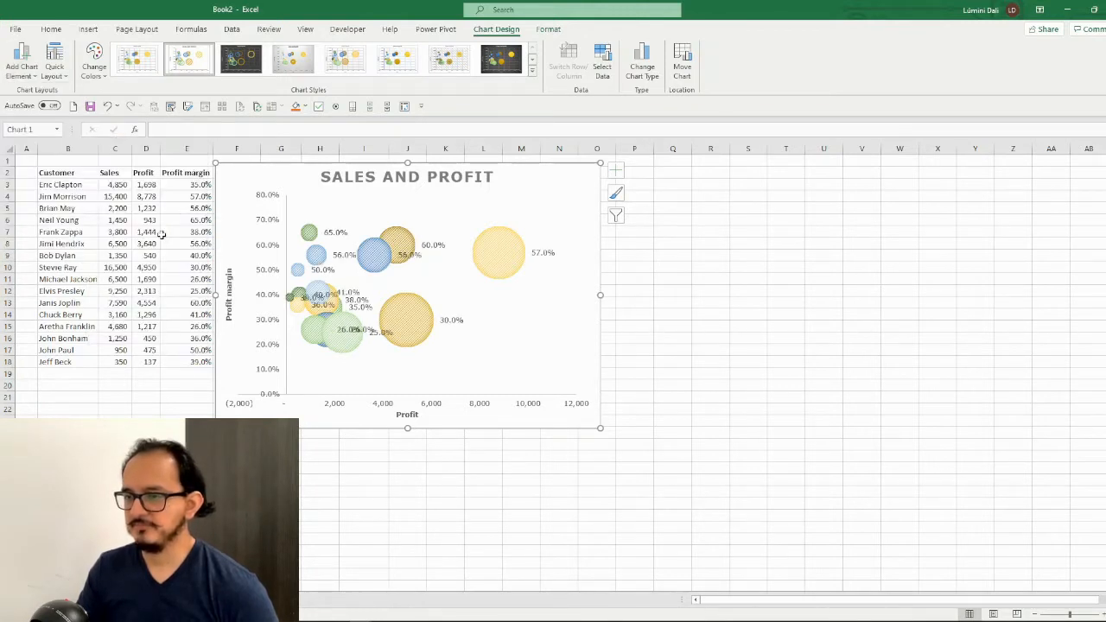
Make the data label of the 57.0% bubble show the series name instead of the Y value
{"action": "left_click", "coordinate": [545, 256]}
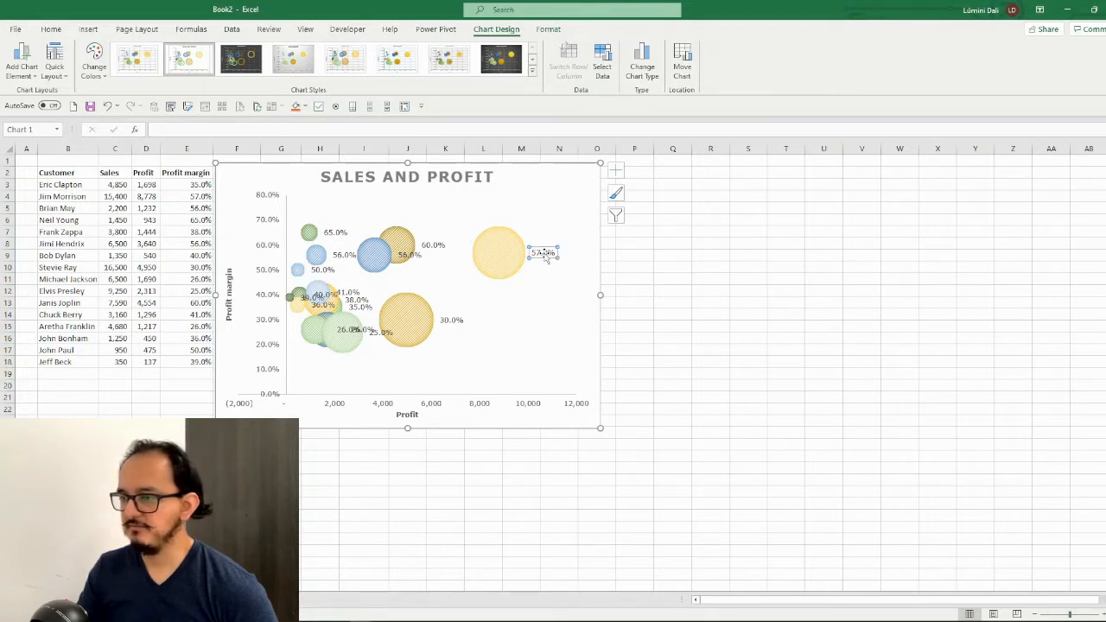
{"action": "right_click", "coordinate": [545, 256]}
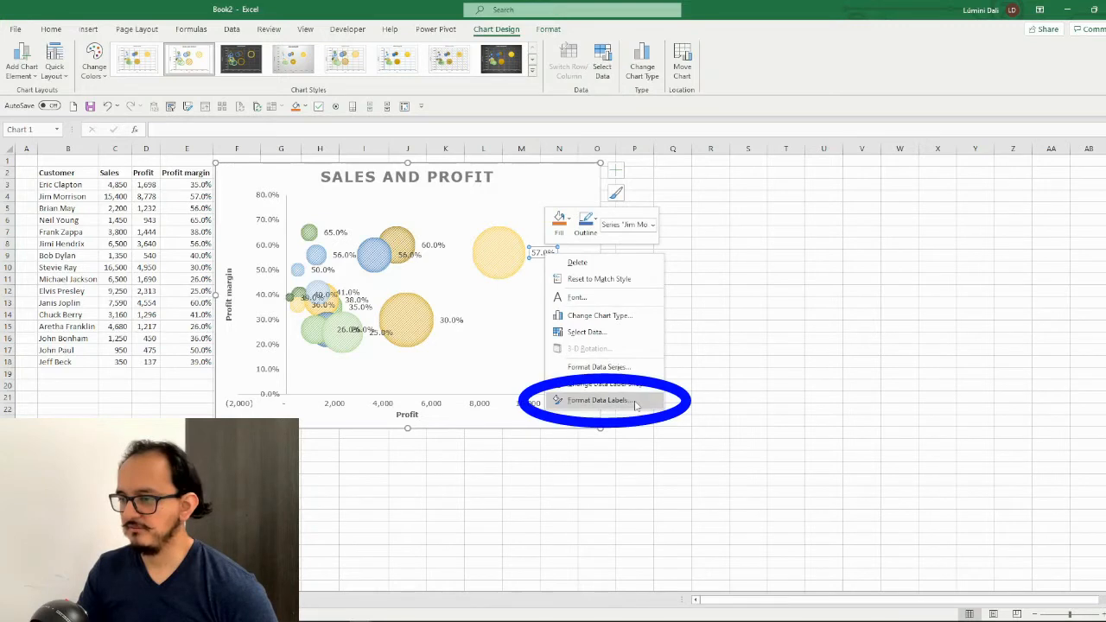
{"action": "left_click", "coordinate": [599, 400]}
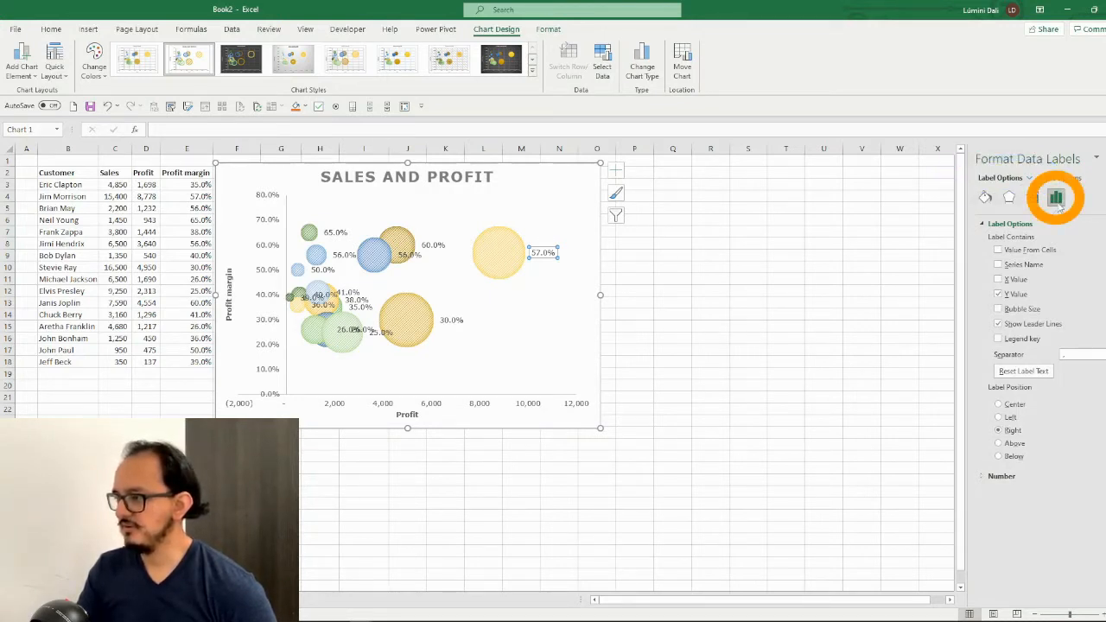
{"action": "left_click", "coordinate": [999, 265]}
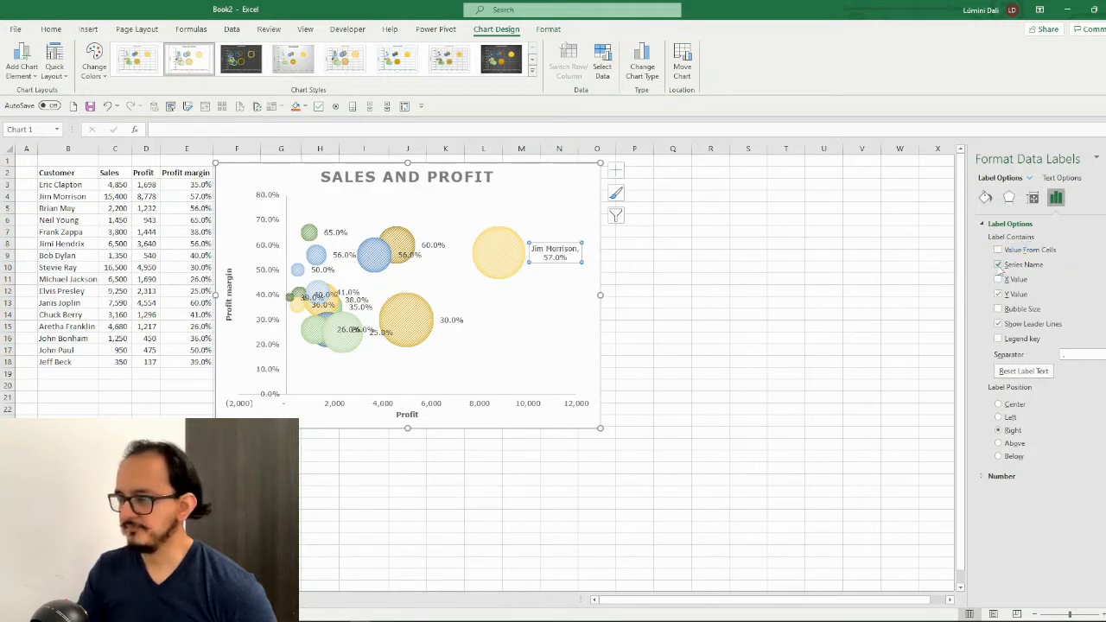
{"action": "left_click", "coordinate": [998, 295]}
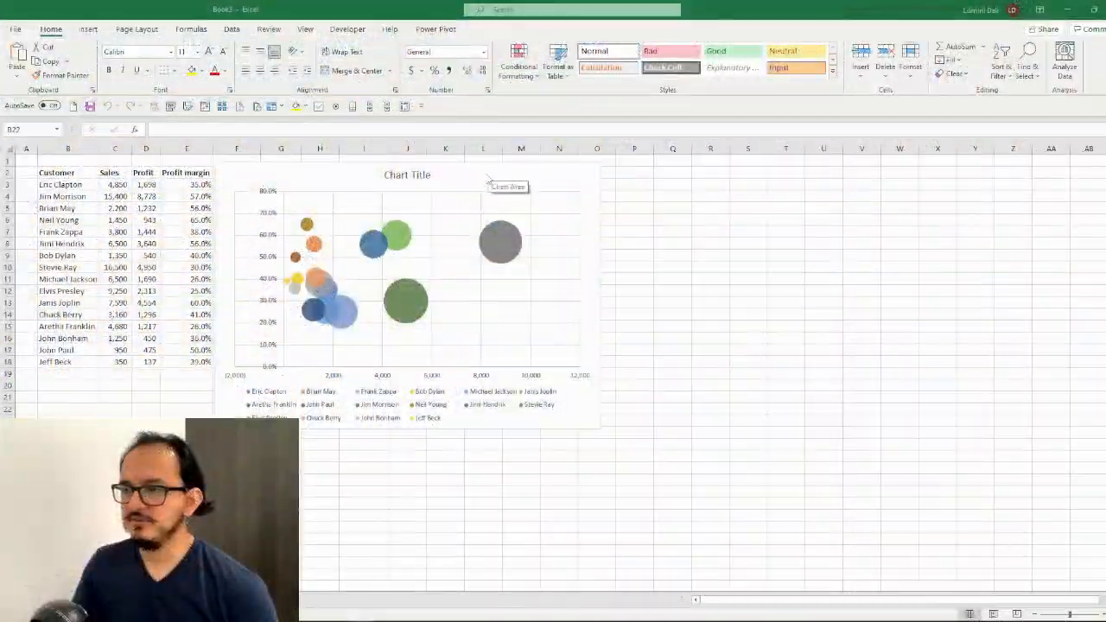
In the new workbook's default bubble chart, add a primary horizontal axis title reading "Profit"
{"action": "left_click", "coordinate": [486, 176]}
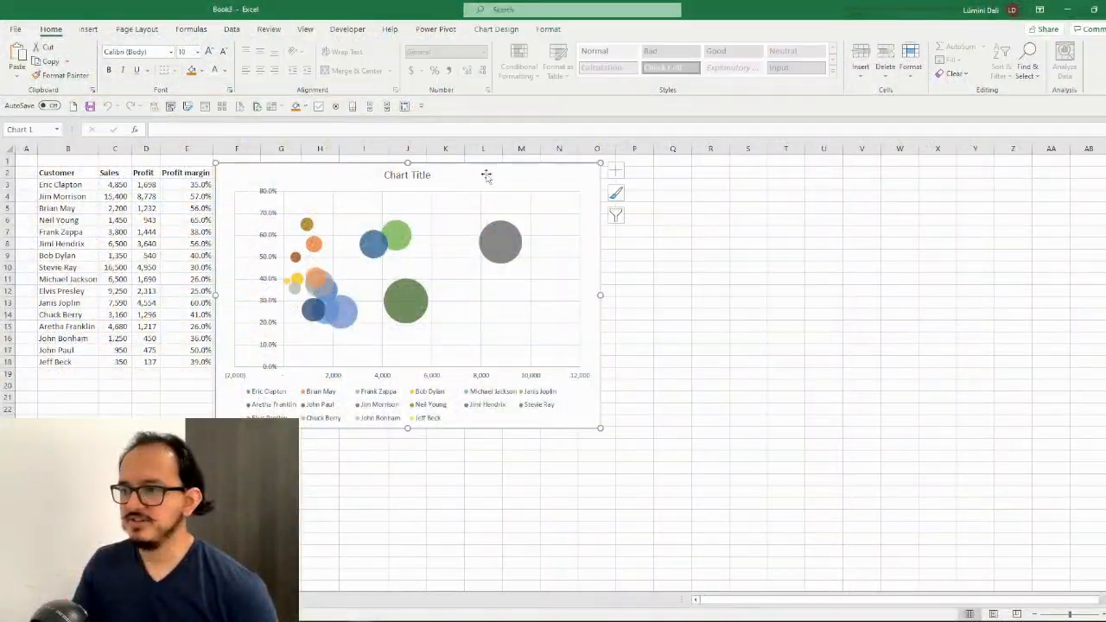
{"action": "left_click", "coordinate": [503, 31]}
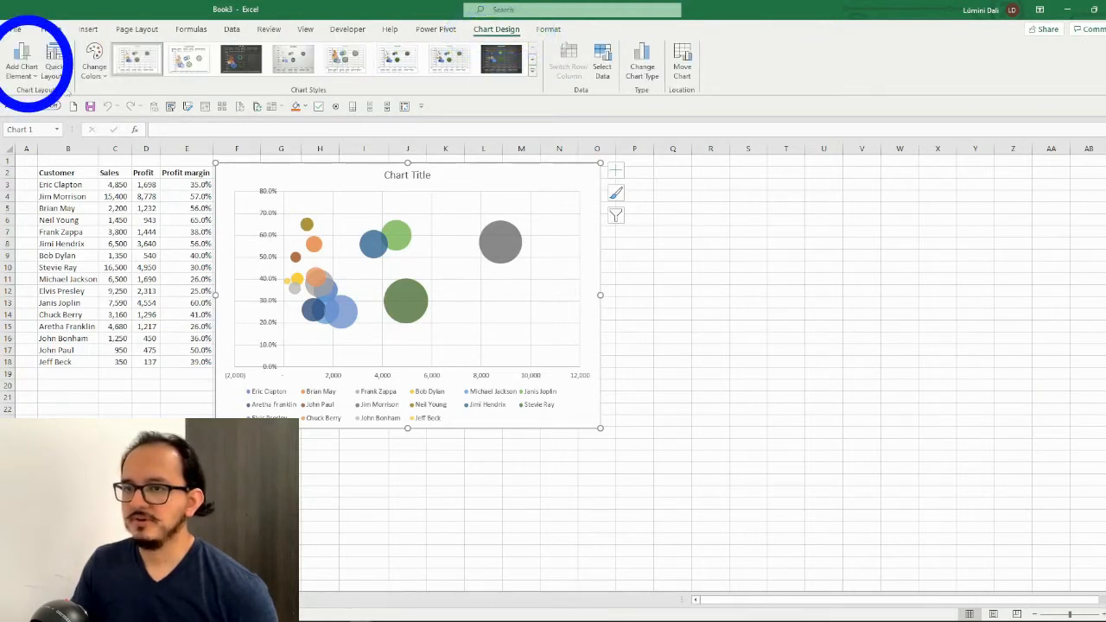
{"action": "left_click", "coordinate": [32, 79]}
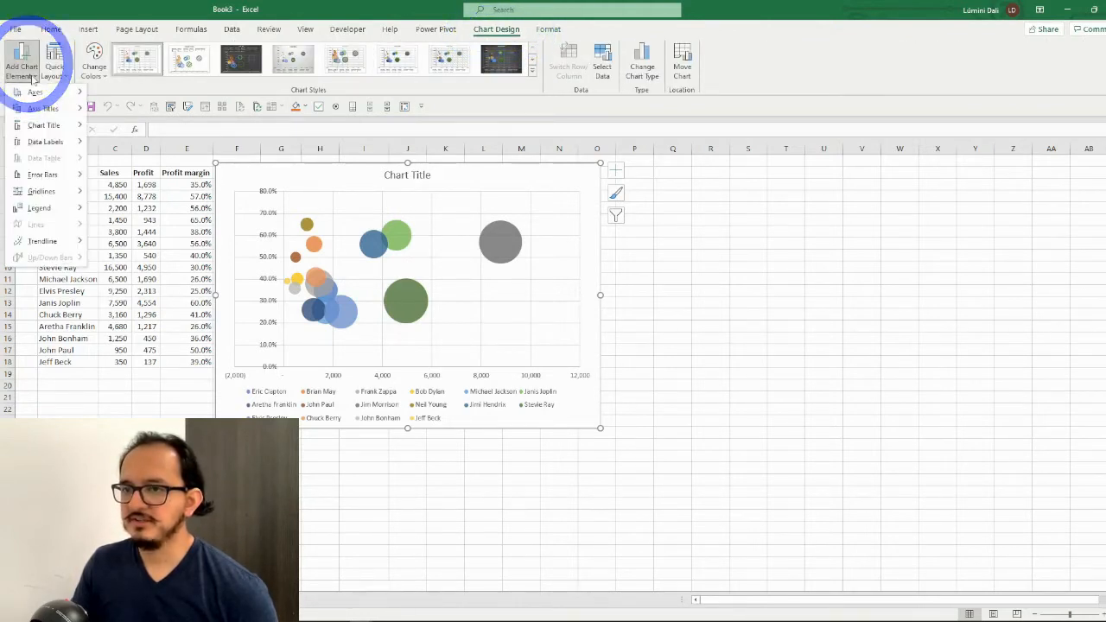
{"action": "mouse_move", "coordinate": [56, 112]}
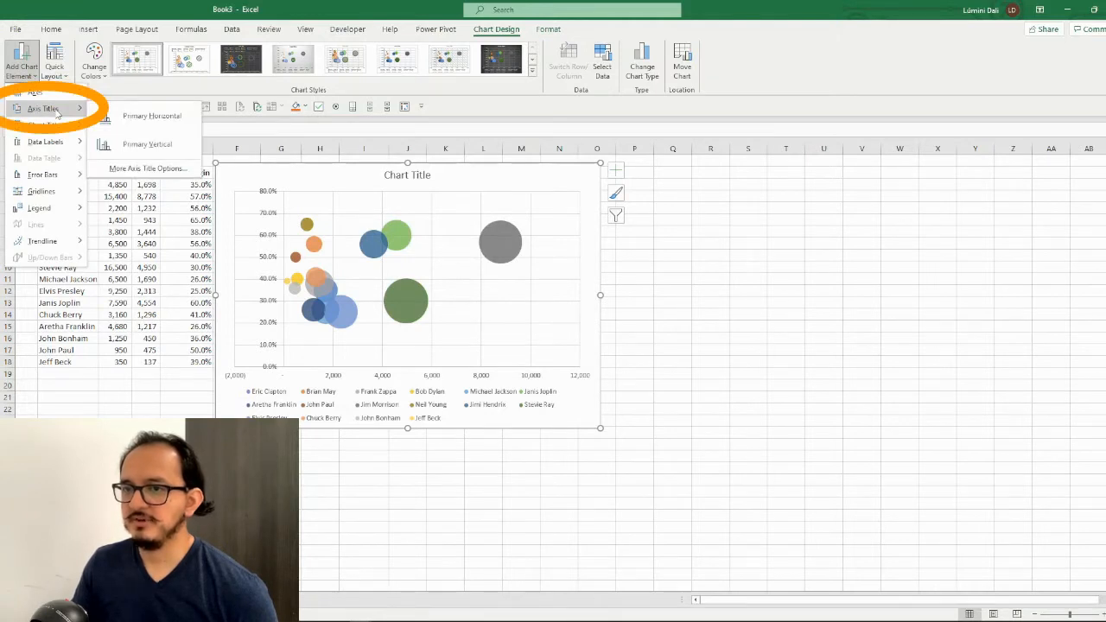
{"action": "left_click", "coordinate": [139, 118]}
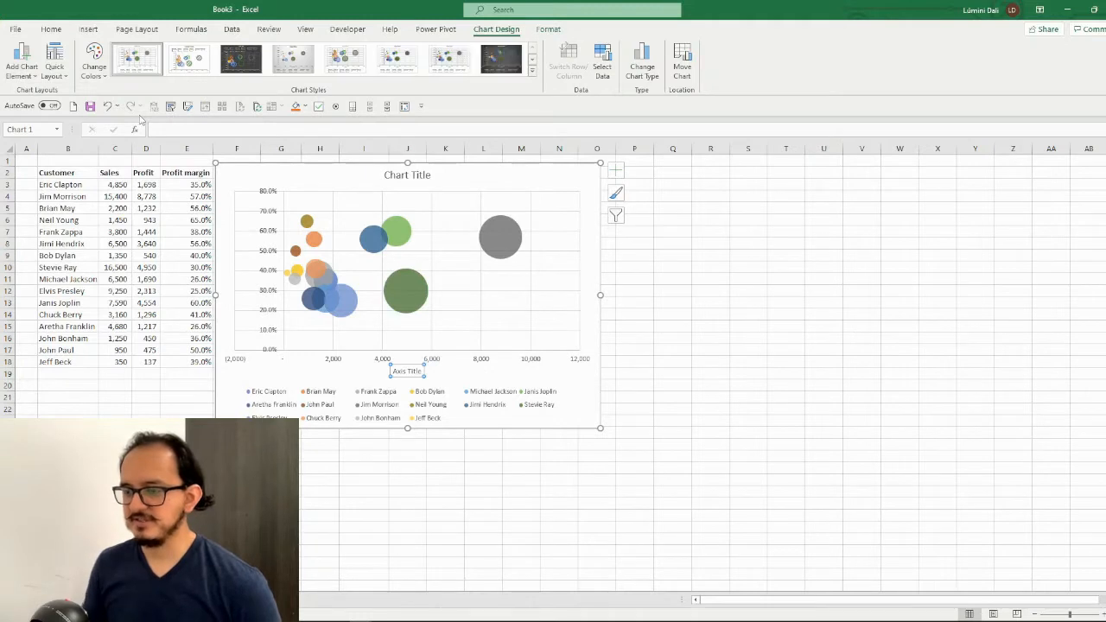
{"action": "type", "text": "Profit"}
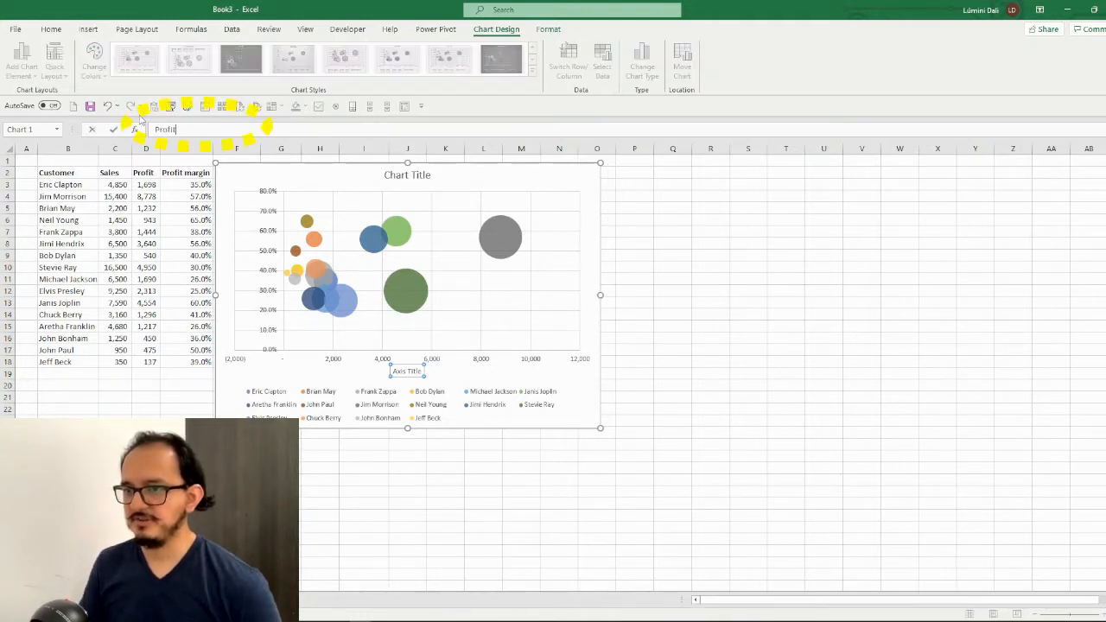
{"action": "key", "text": "Return"}
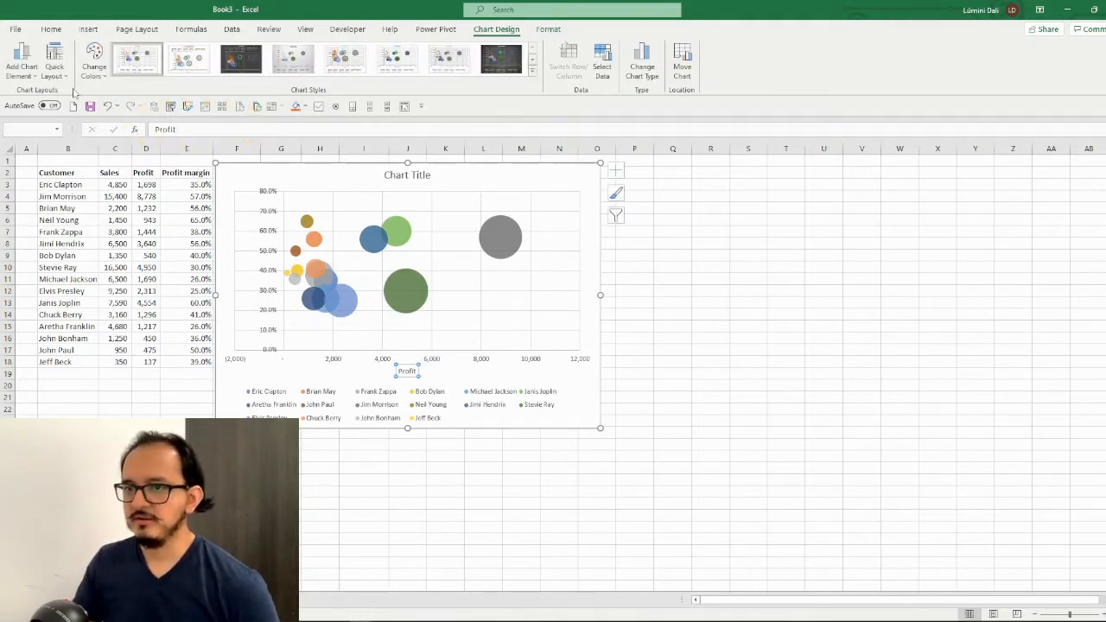
Add a primary vertical axis title reading "Profit margin" to the bubble chart
{"action": "left_click", "coordinate": [33, 80]}
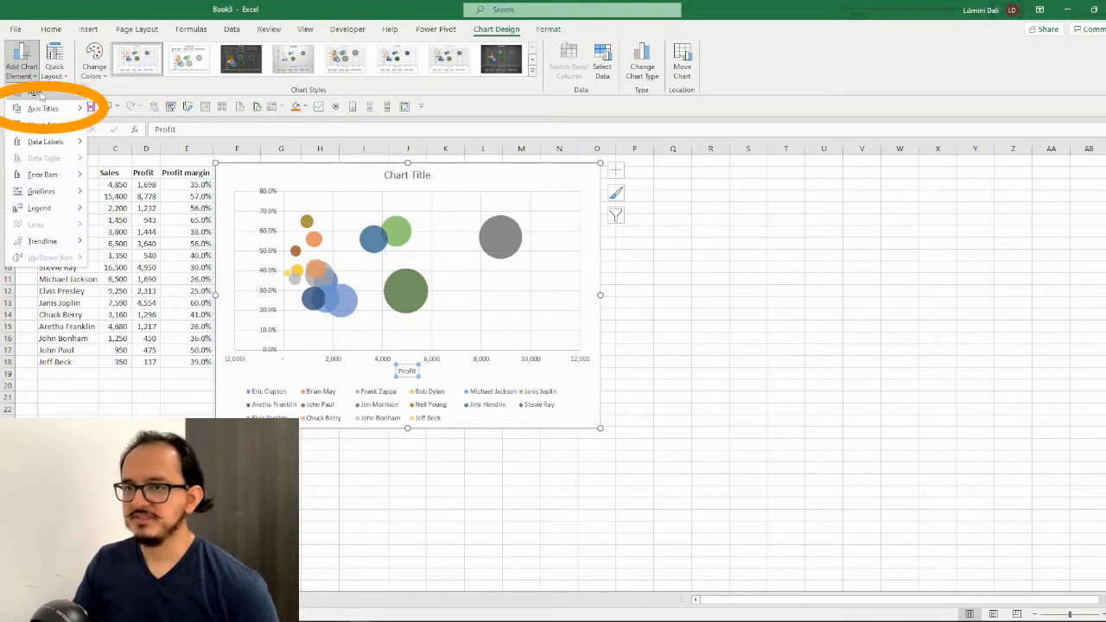
{"action": "mouse_move", "coordinate": [58, 113]}
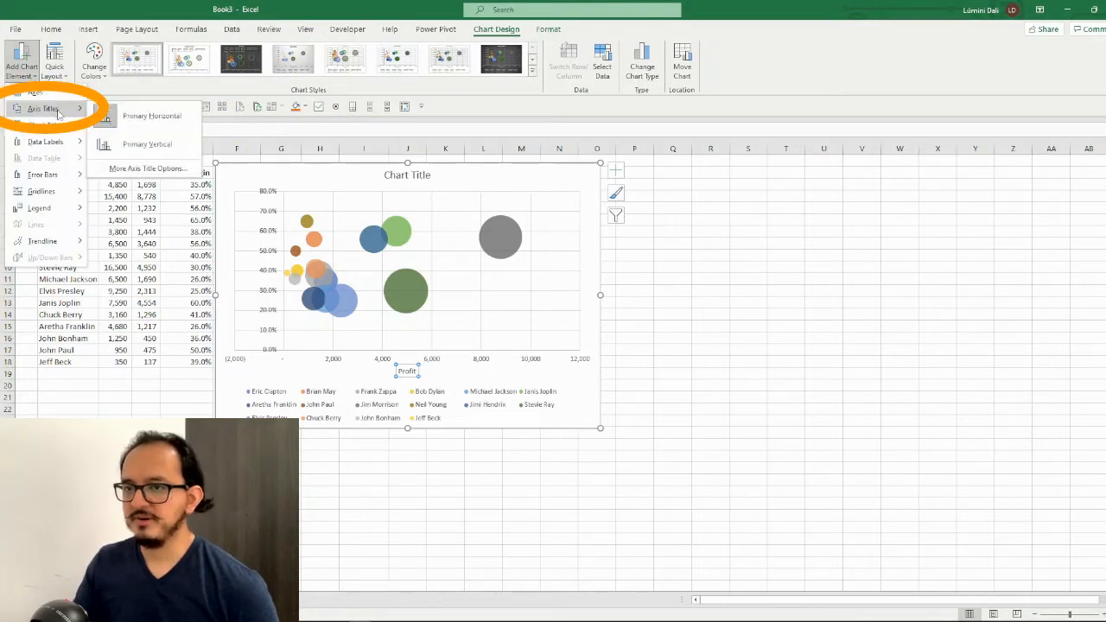
{"action": "left_click", "coordinate": [128, 145]}
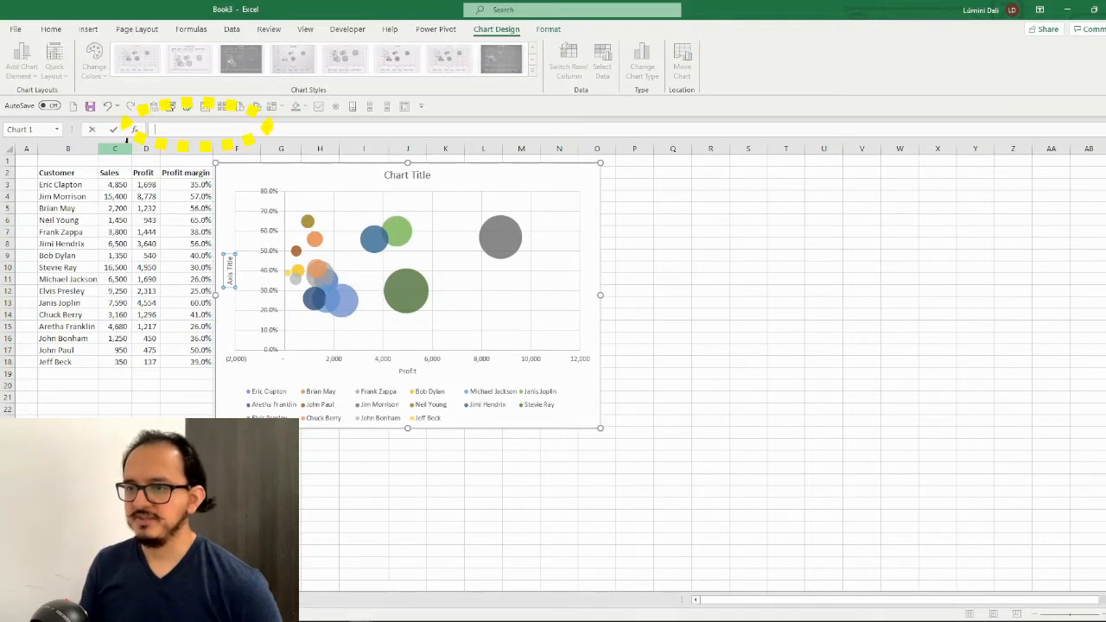
{"action": "type", "text": "Profit margin"}
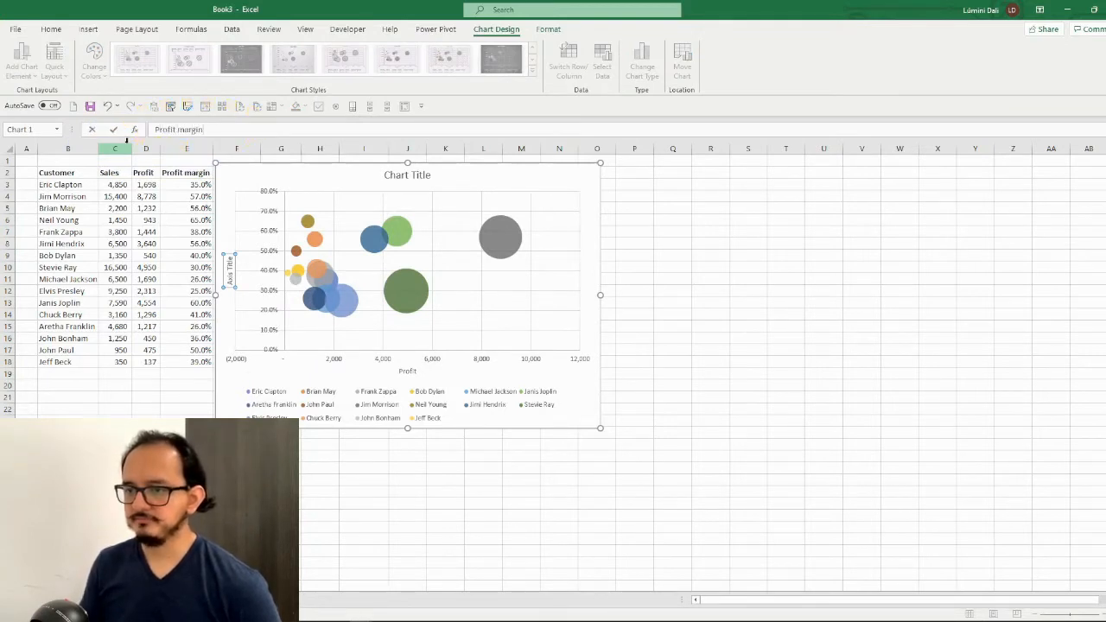
{"action": "key", "text": "Return"}
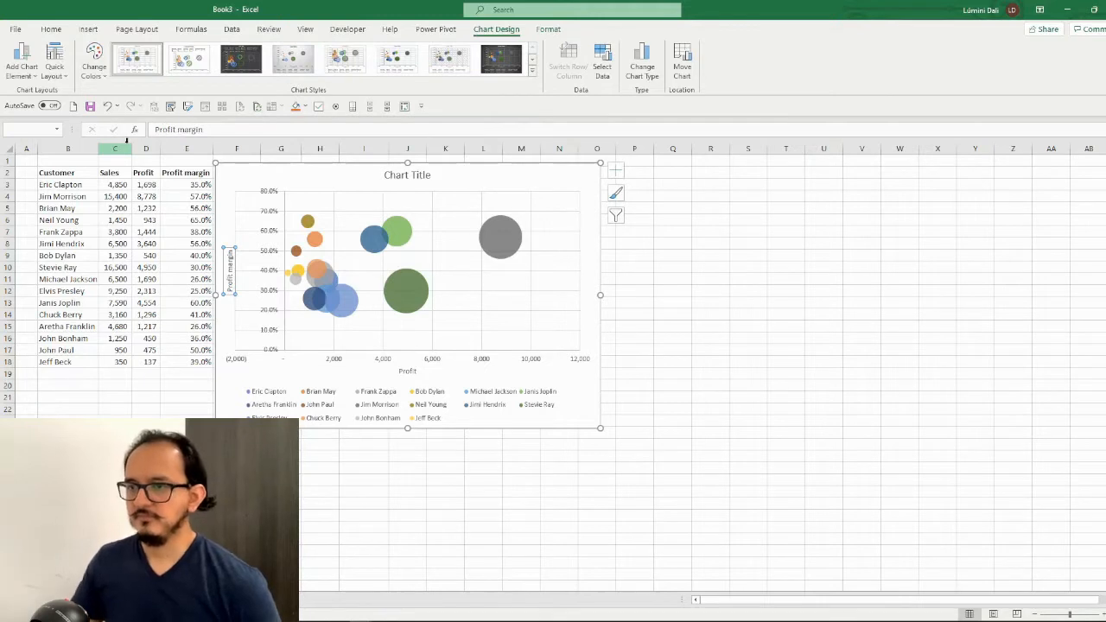
Replace the placeholder chart title with "Sales and profit" in the new workbook's chart
{"action": "left_click", "coordinate": [404, 177]}
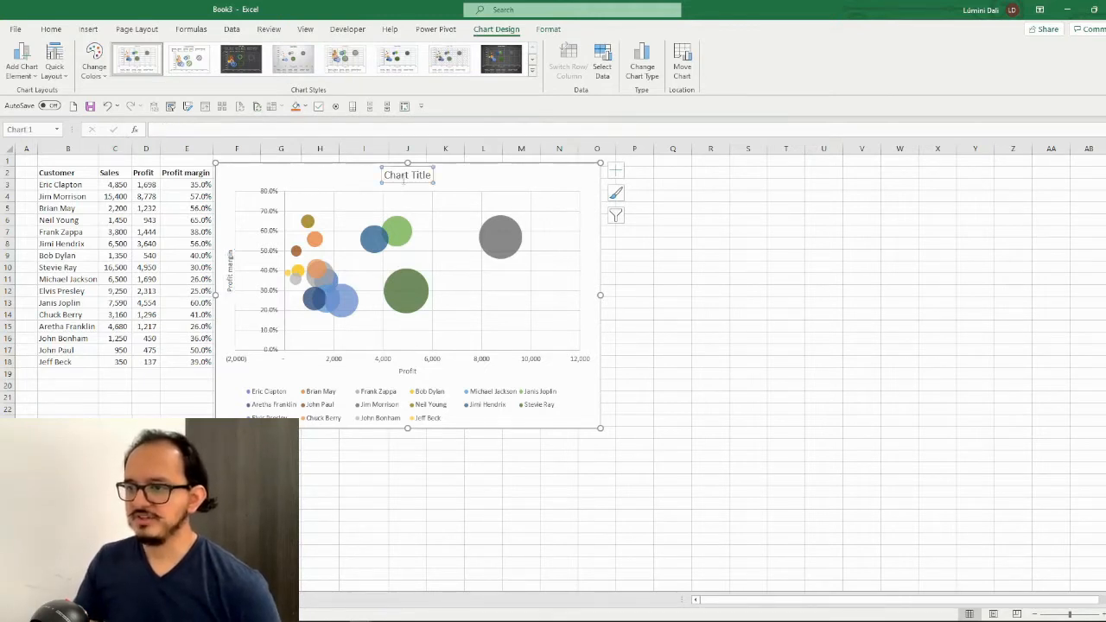
{"action": "type", "text": "Sales"}
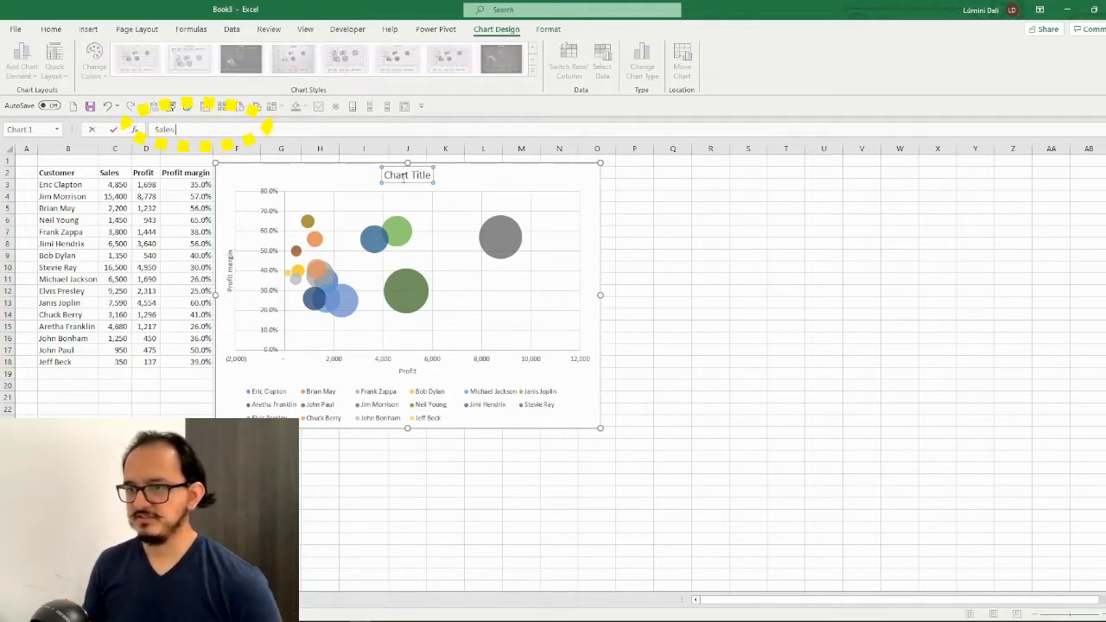
{"action": "type", "text": " and profit"}
{"action": "key", "text": "Return"}
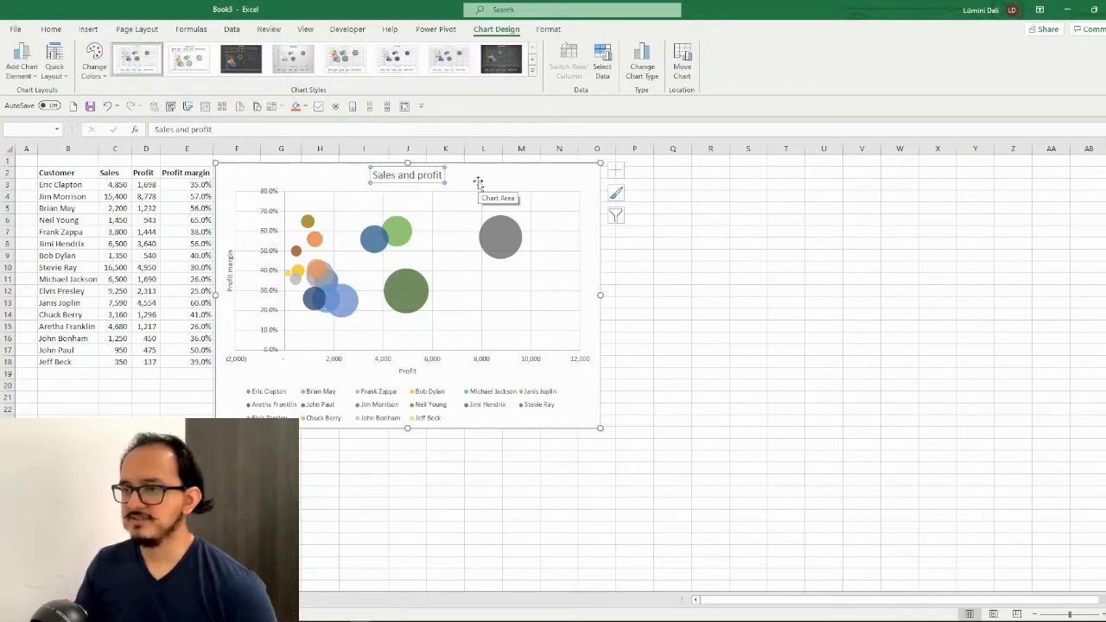
Apply the last chart style, with shadowed opaque bubbles and a bold title, and recolor the chart with the gold monochromatic dark-to-light palette
{"action": "left_click", "coordinate": [533, 75]}
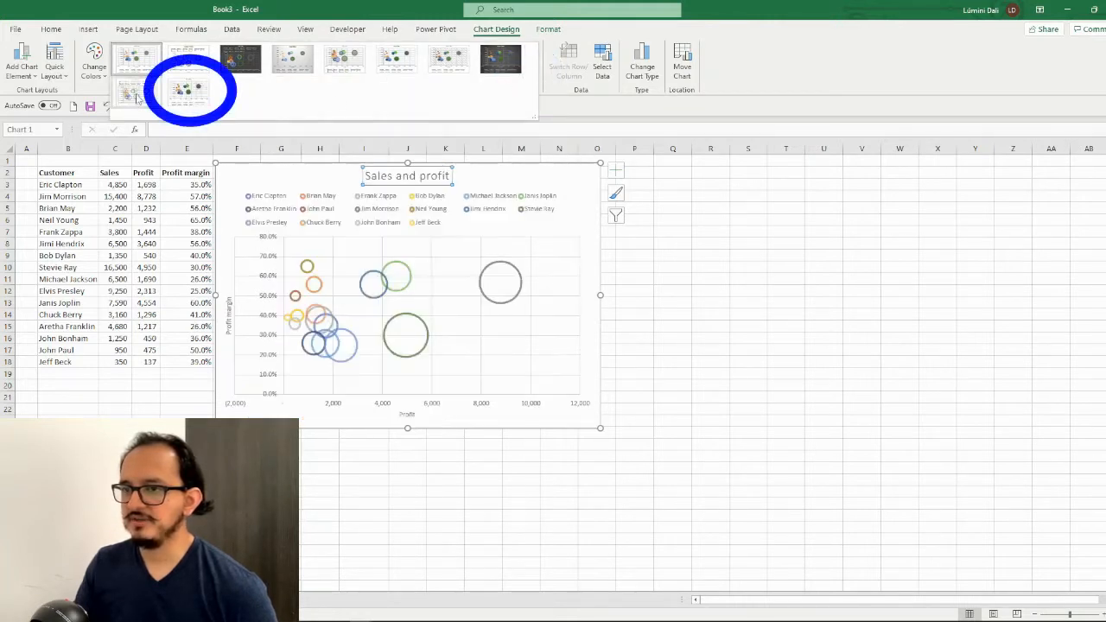
{"action": "left_click", "coordinate": [192, 98]}
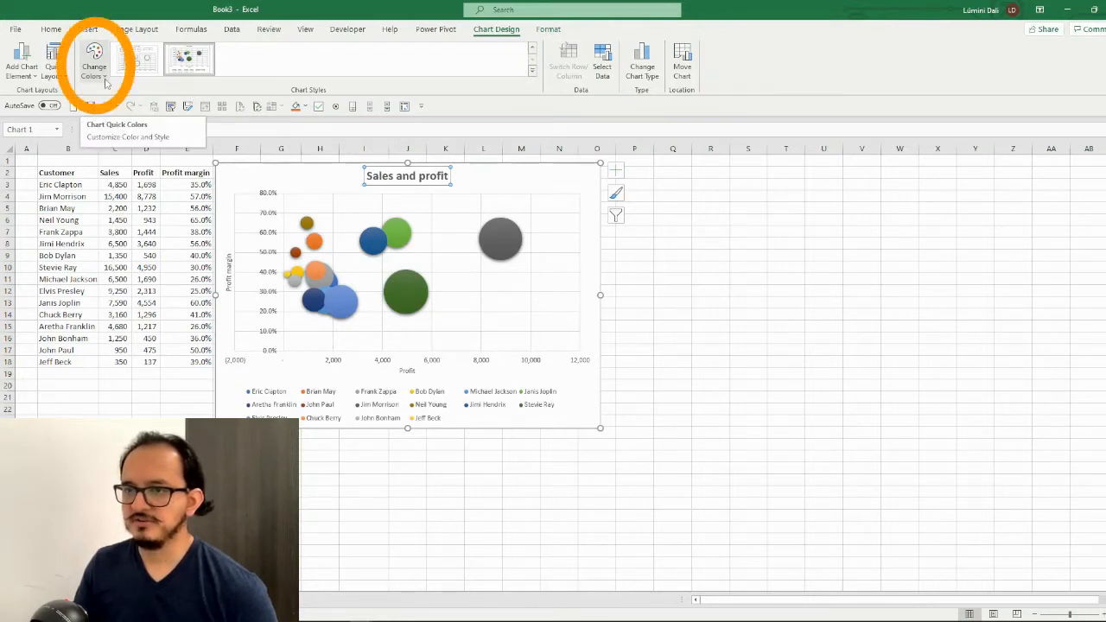
{"action": "left_click", "coordinate": [105, 82]}
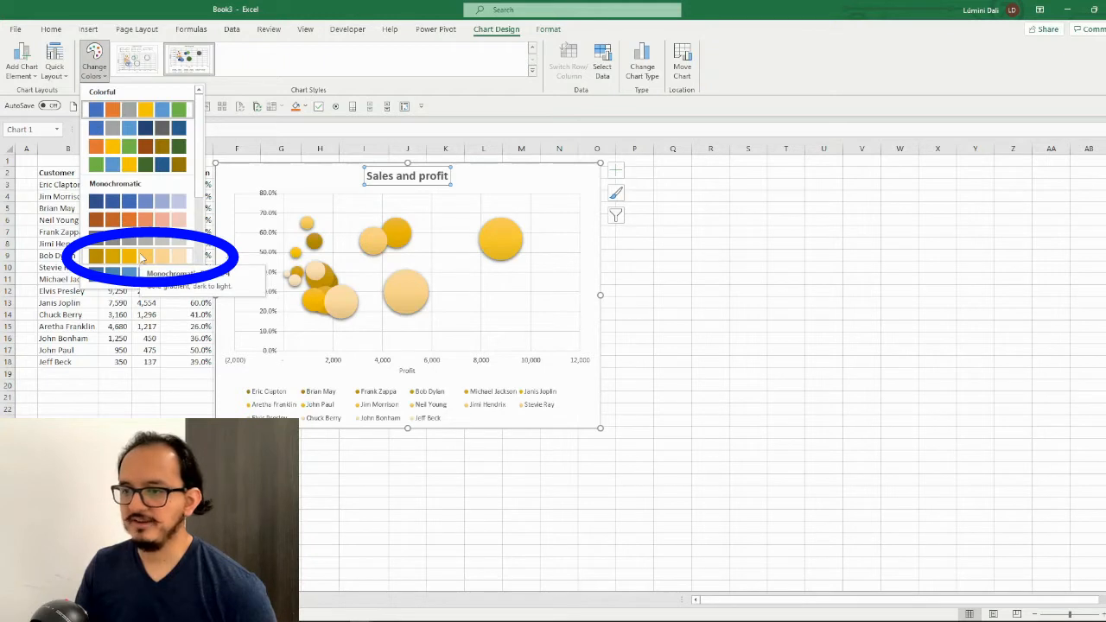
{"action": "left_click", "coordinate": [141, 256]}
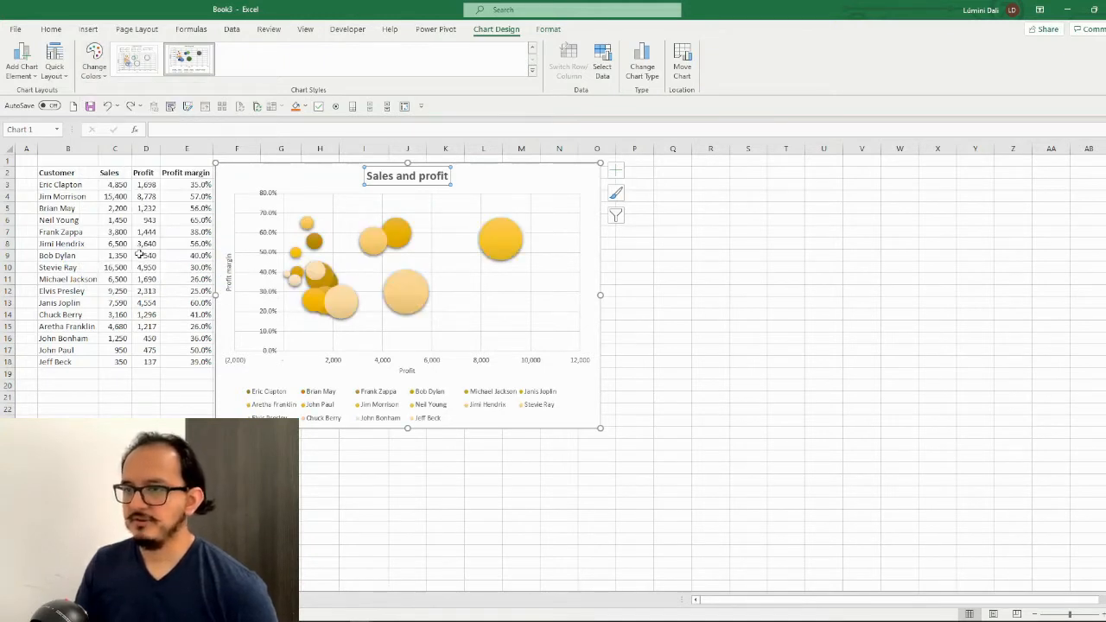
Delete the customer legend and set the whole chart's font to Century Gothic
{"action": "left_click", "coordinate": [342, 400]}
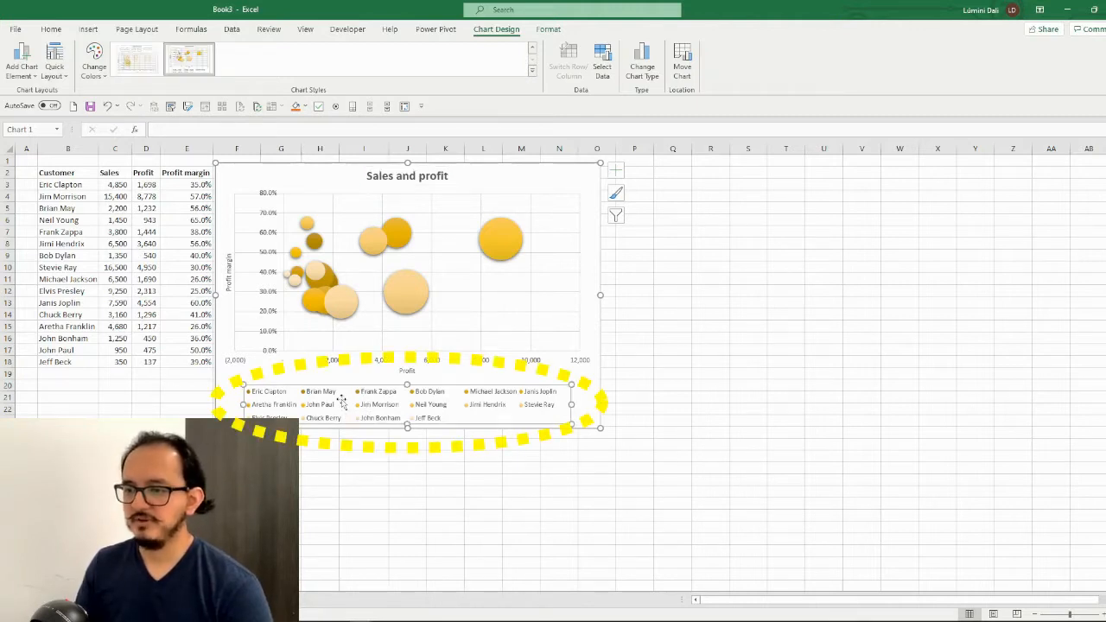
{"action": "key", "text": "Delete"}
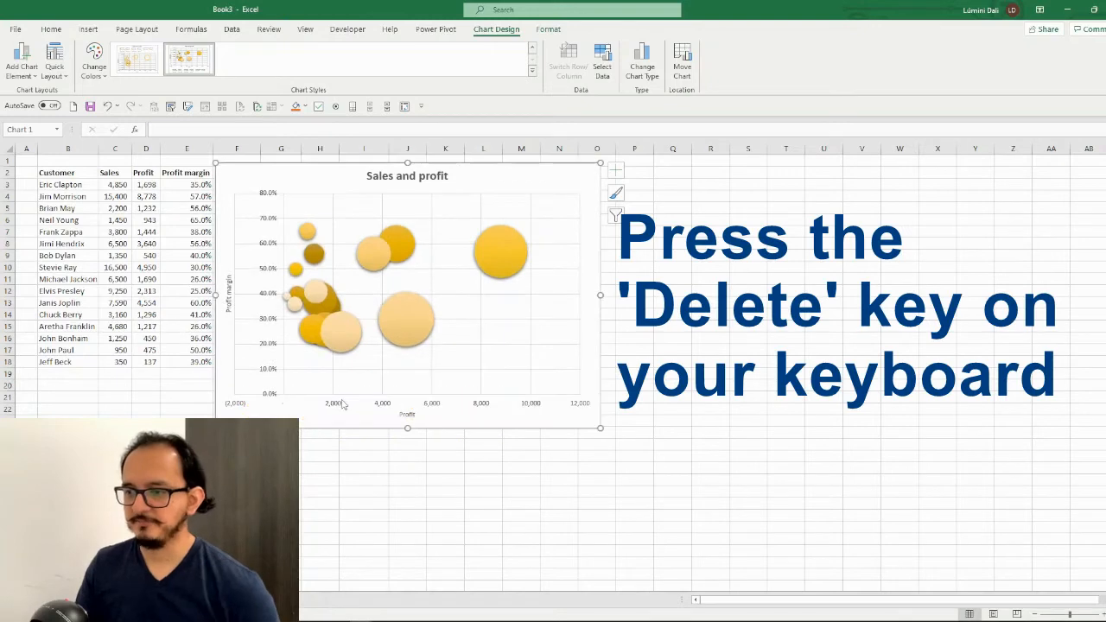
{"action": "left_click", "coordinate": [51, 30]}
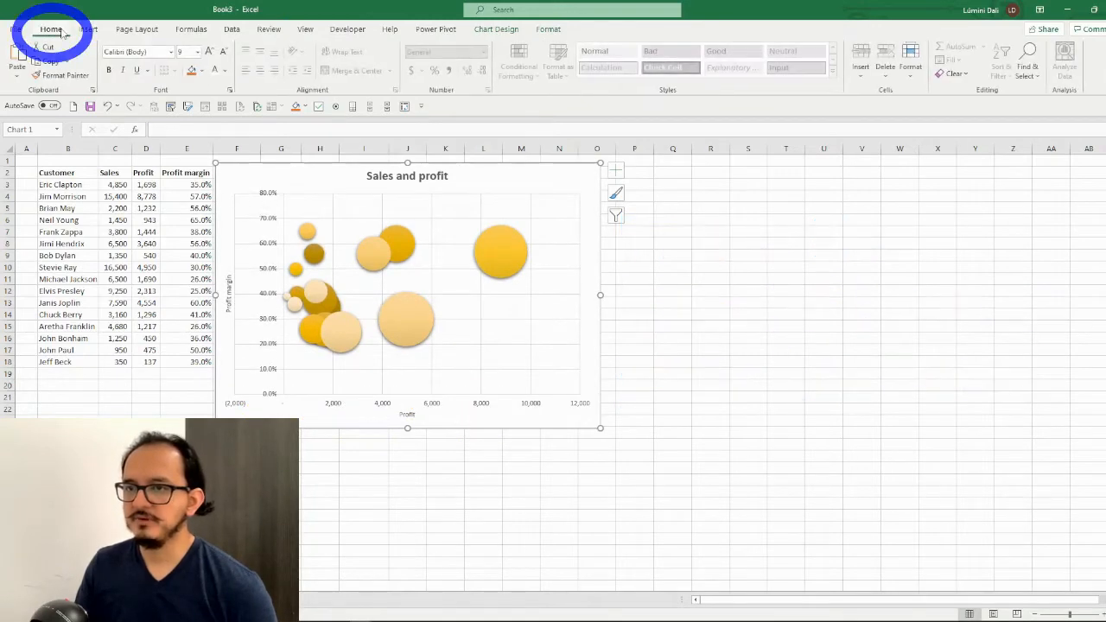
{"action": "left_click", "coordinate": [162, 53]}
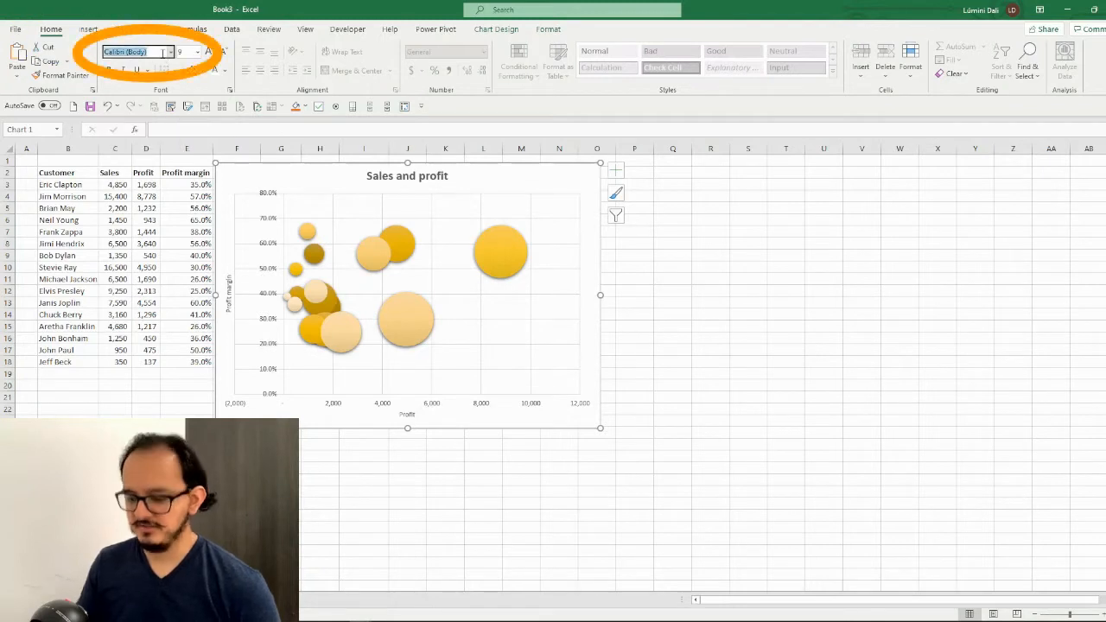
{"action": "type", "text": "Century Gothic"}
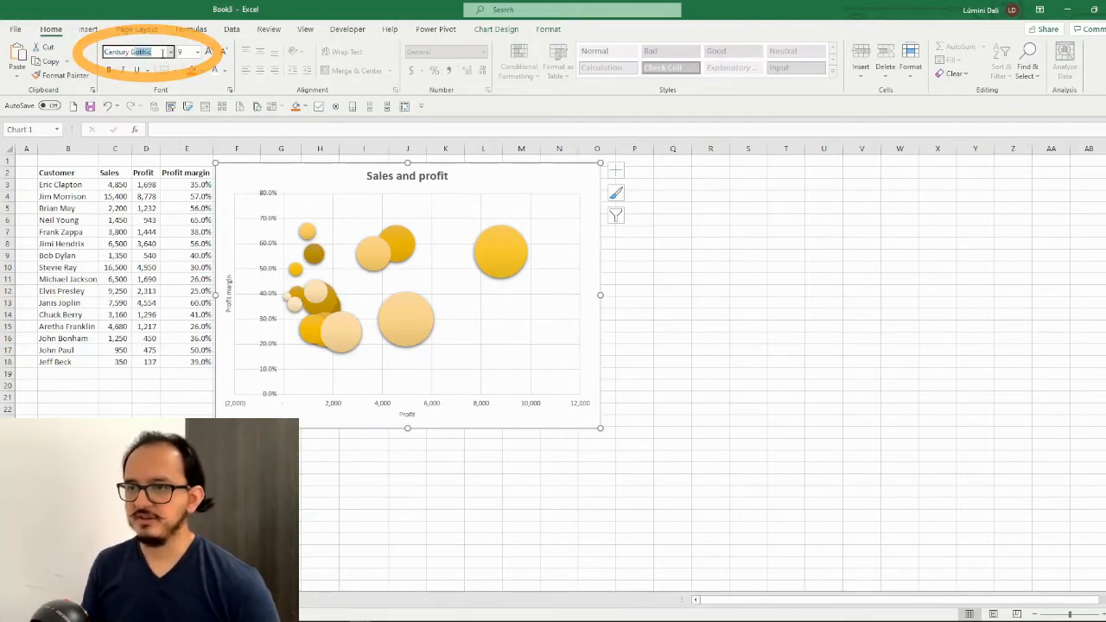
{"action": "key", "text": "Return"}
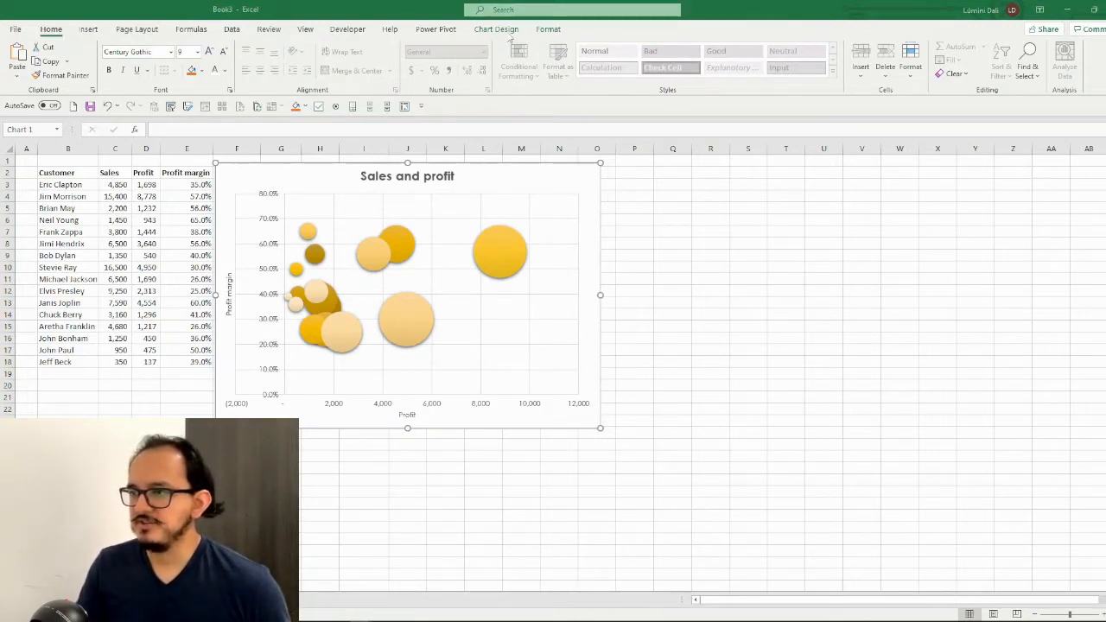
Remove the primary major horizontal and primary major vertical gridlines from the bubble chart
{"action": "left_click", "coordinate": [499, 29]}
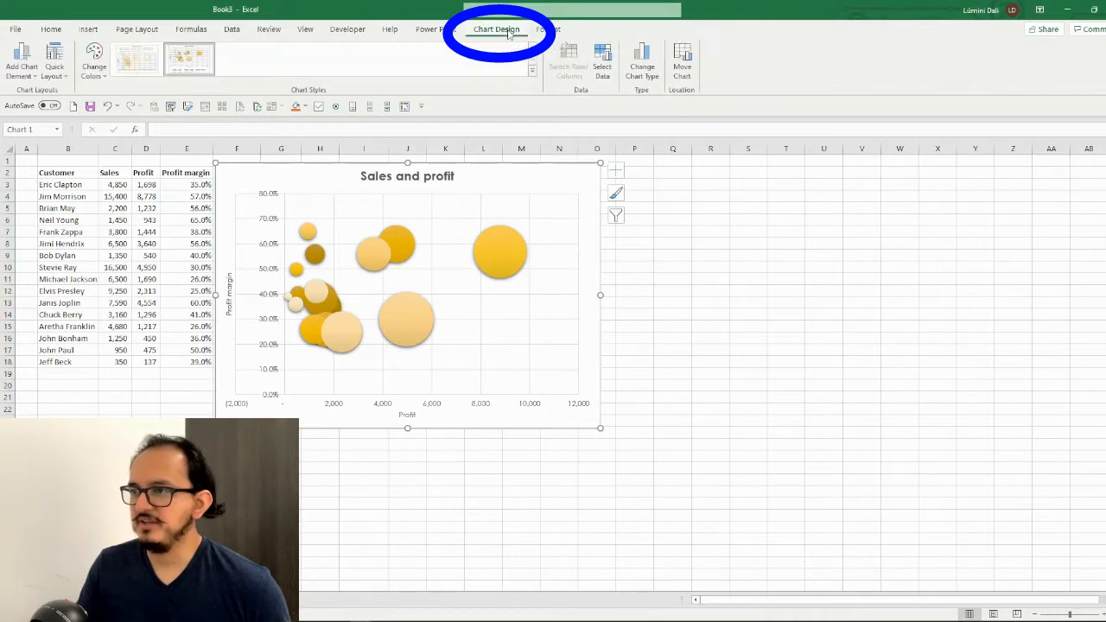
{"action": "left_click", "coordinate": [35, 76]}
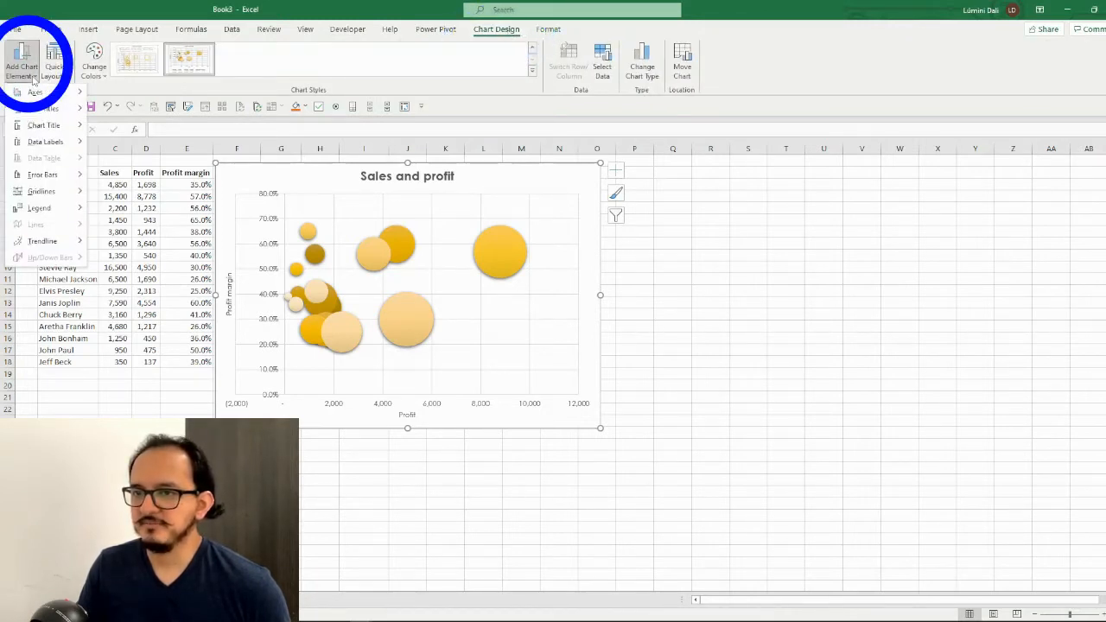
{"action": "mouse_move", "coordinate": [72, 197]}
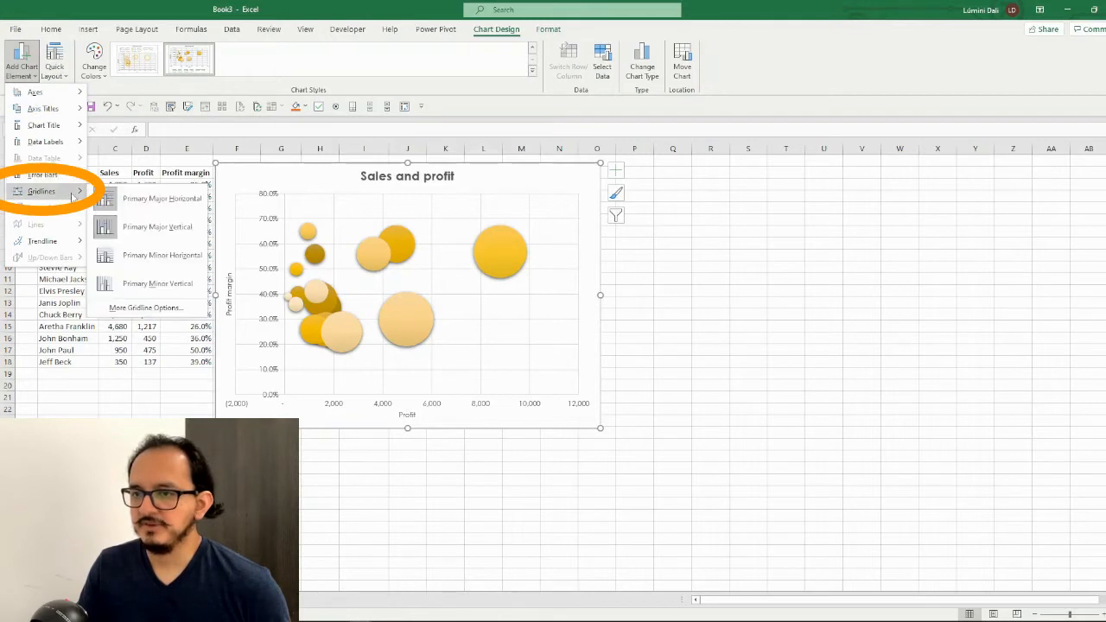
{"action": "left_click", "coordinate": [134, 202]}
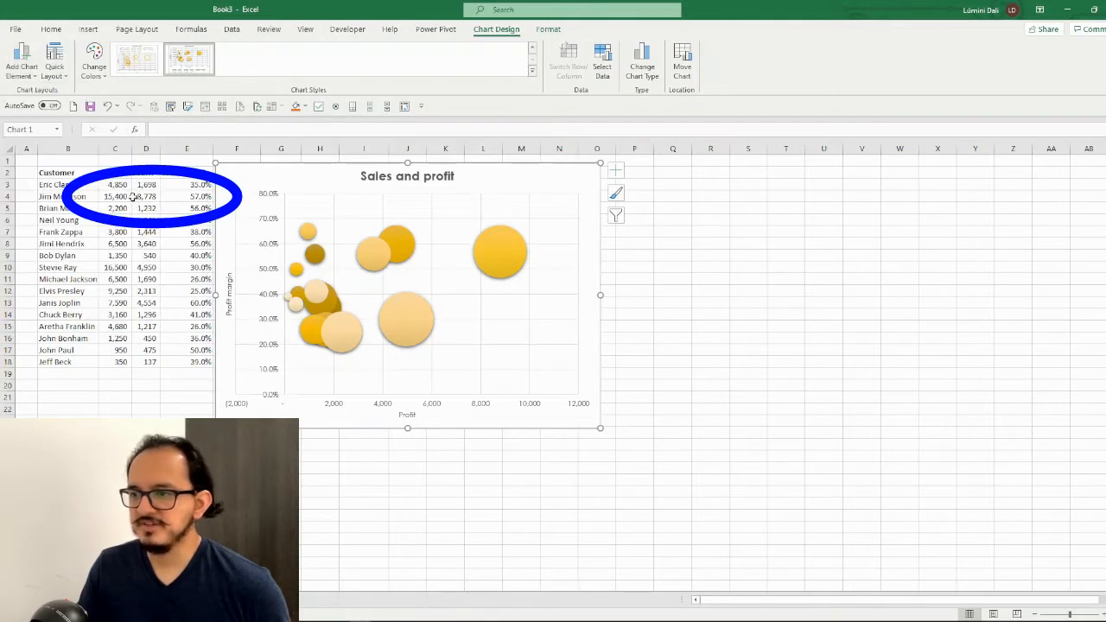
{"action": "left_click", "coordinate": [33, 74]}
{"action": "mouse_move", "coordinate": [44, 191]}
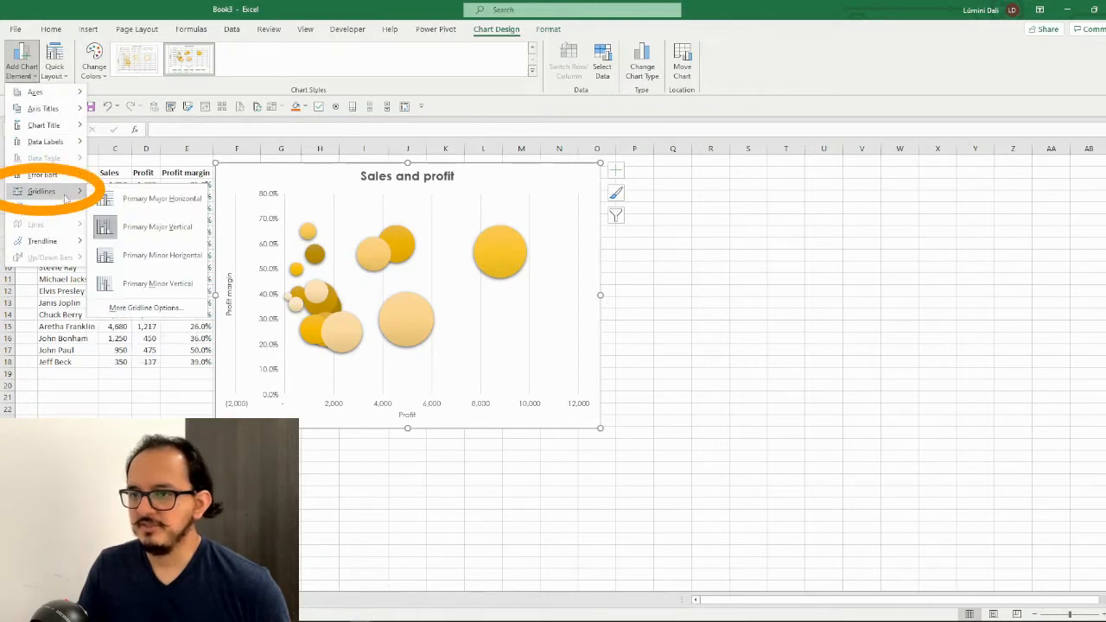
{"action": "left_click", "coordinate": [178, 229]}
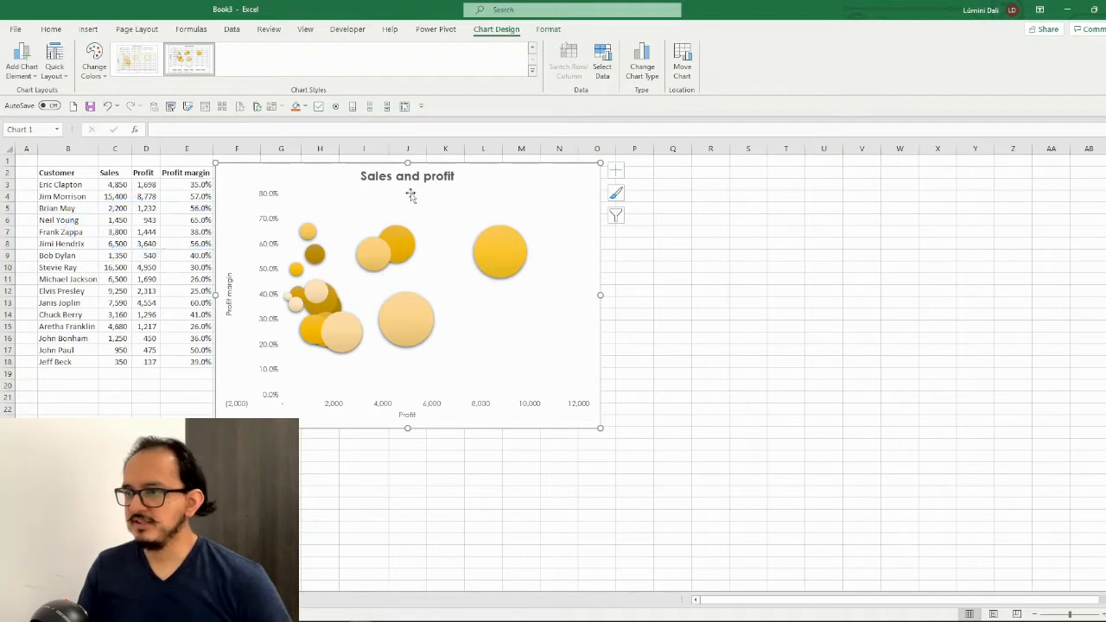
Fill the chart area with a solid standard dark blue
{"action": "right_click", "coordinate": [523, 185]}
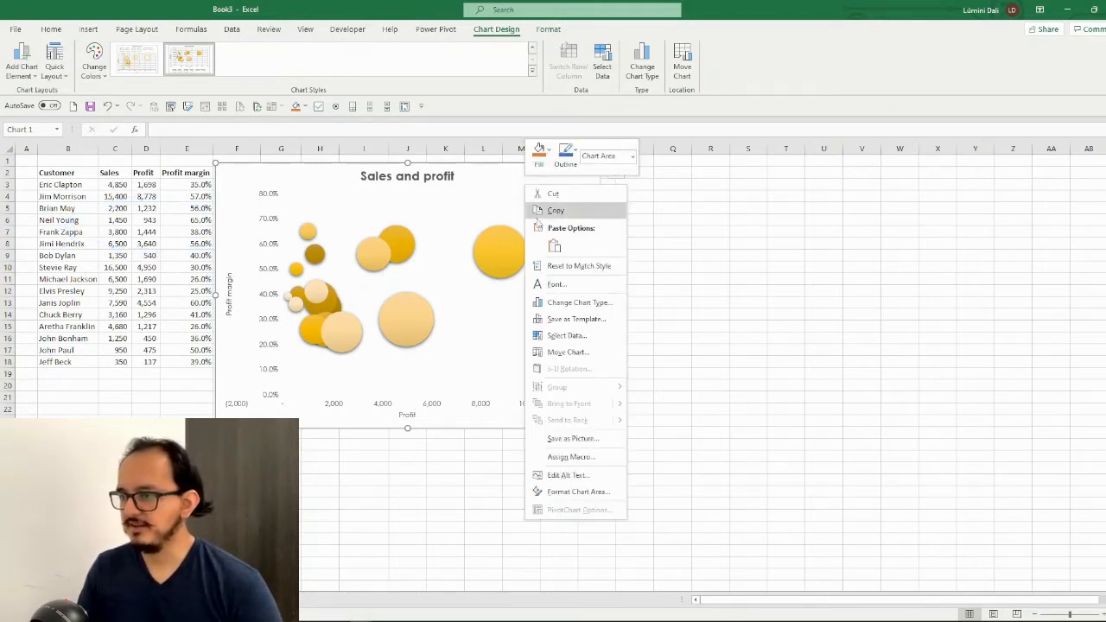
{"action": "left_click", "coordinate": [595, 495]}
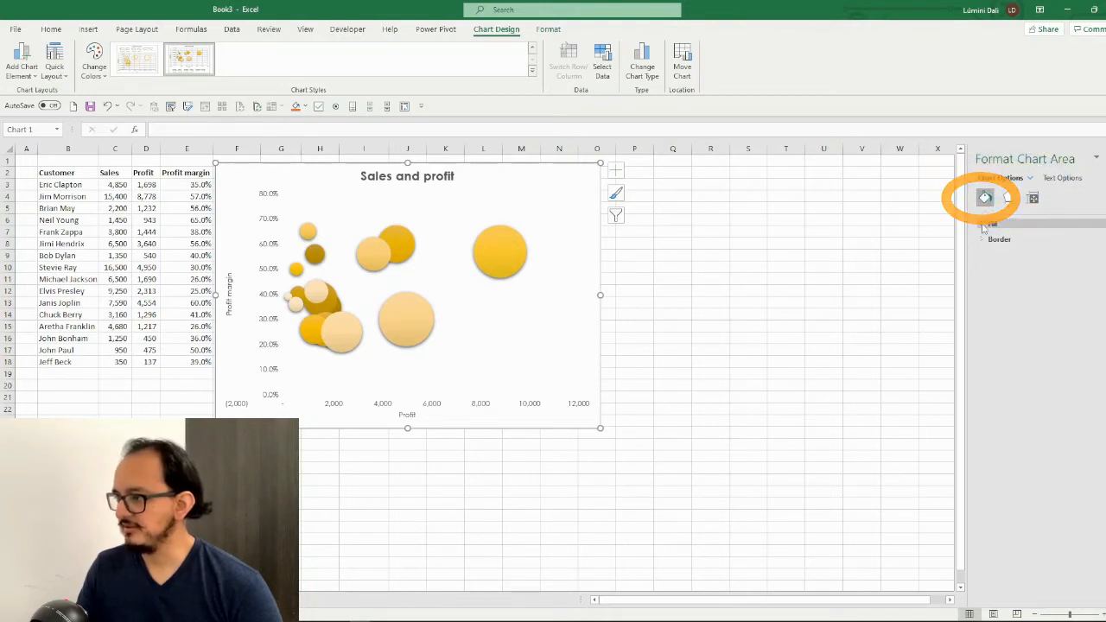
{"action": "left_click", "coordinate": [982, 225]}
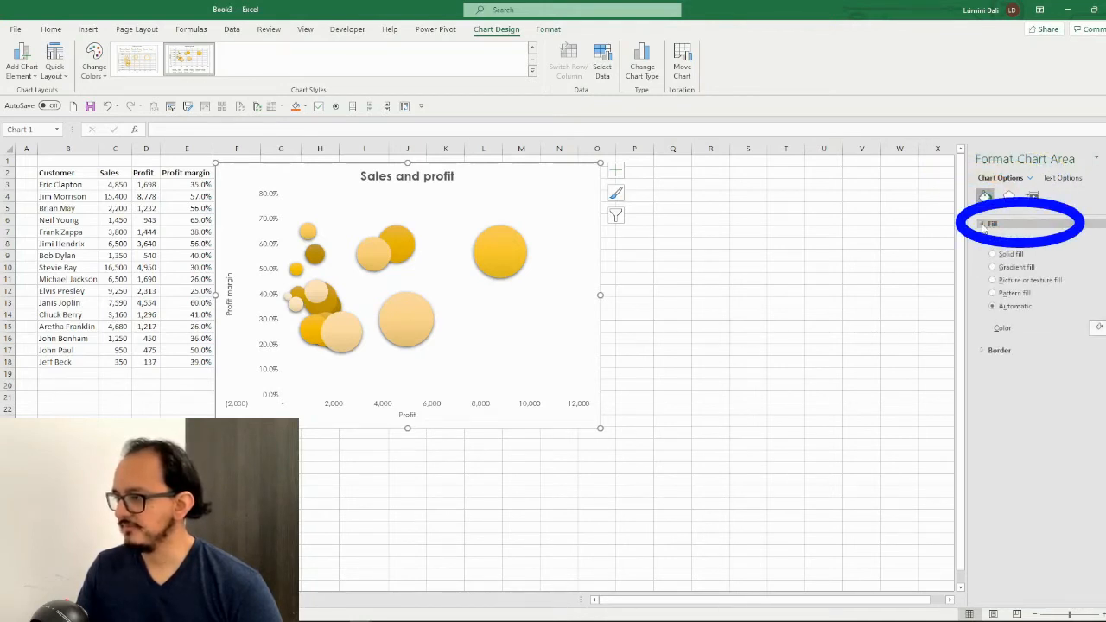
{"action": "left_click", "coordinate": [996, 256]}
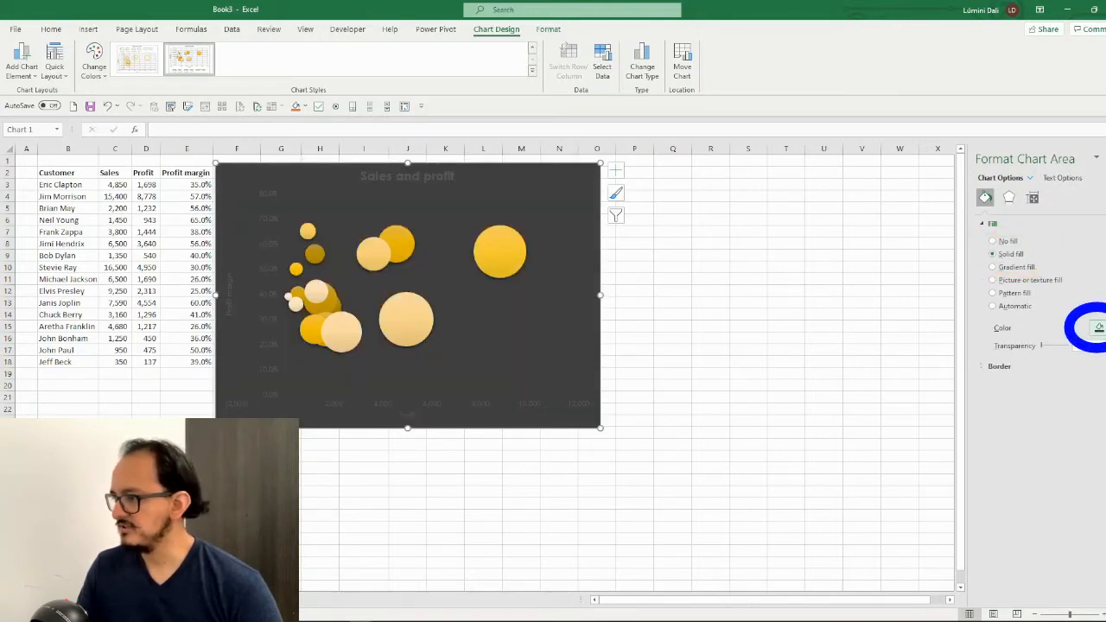
{"action": "left_click", "coordinate": [1099, 328]}
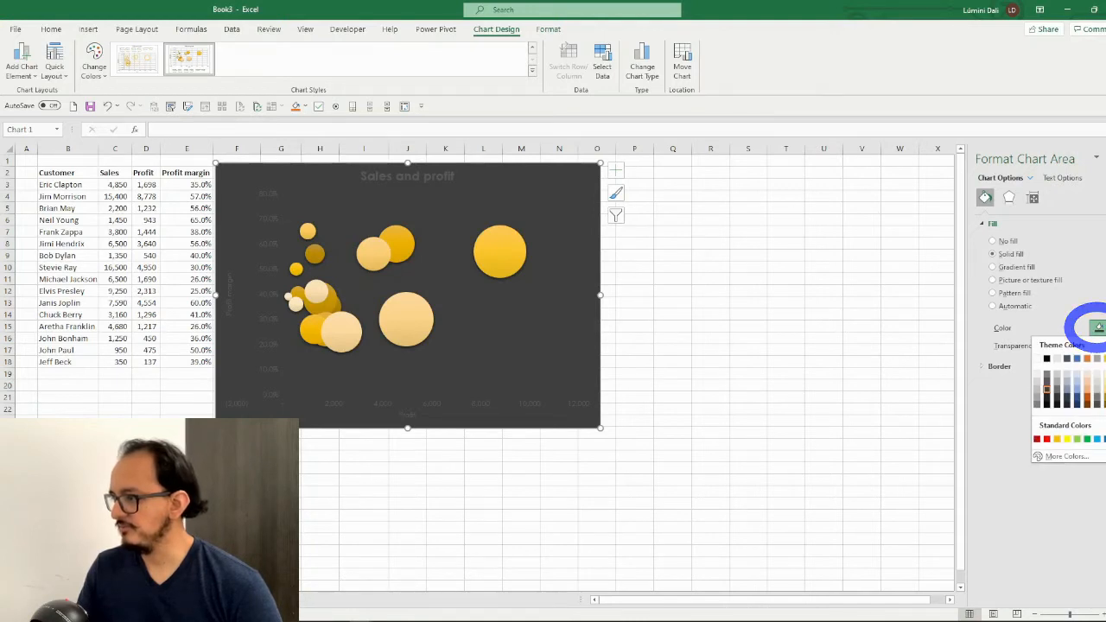
{"action": "left_click", "coordinate": [1102, 439]}
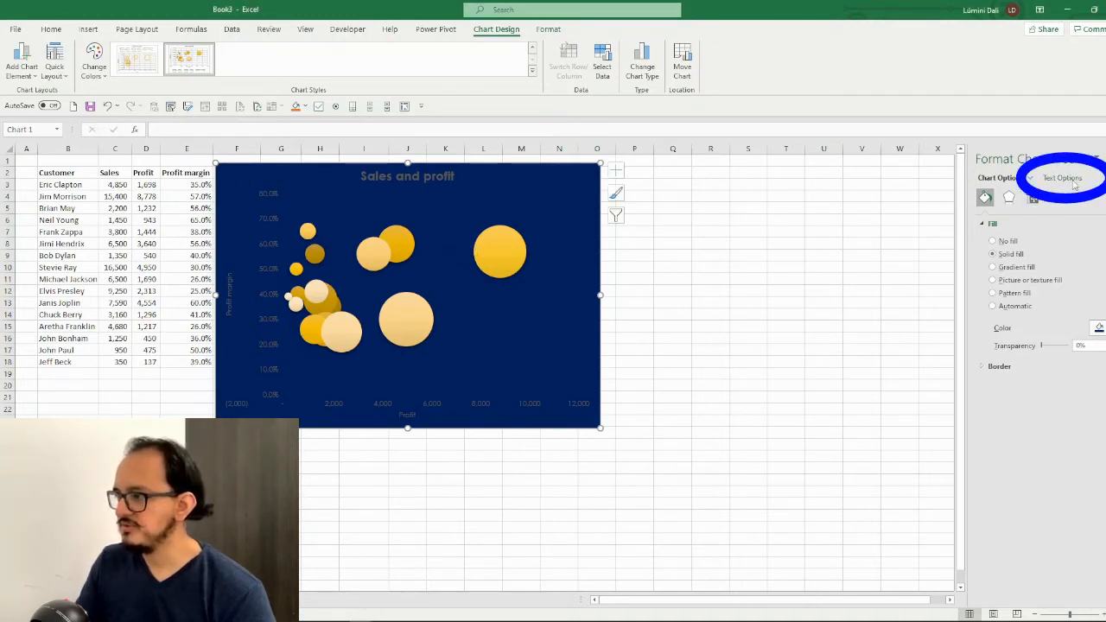
Set the text fill of the whole chart to solid white
{"action": "left_click", "coordinate": [1073, 183]}
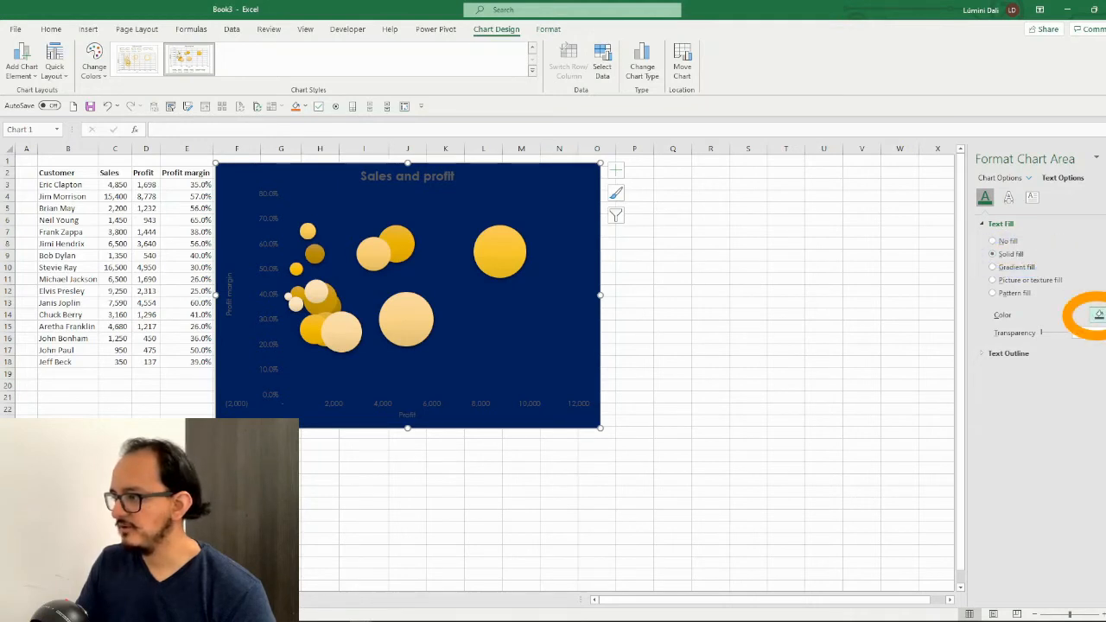
{"action": "left_click", "coordinate": [1098, 315]}
{"action": "left_click", "coordinate": [1037, 347]}
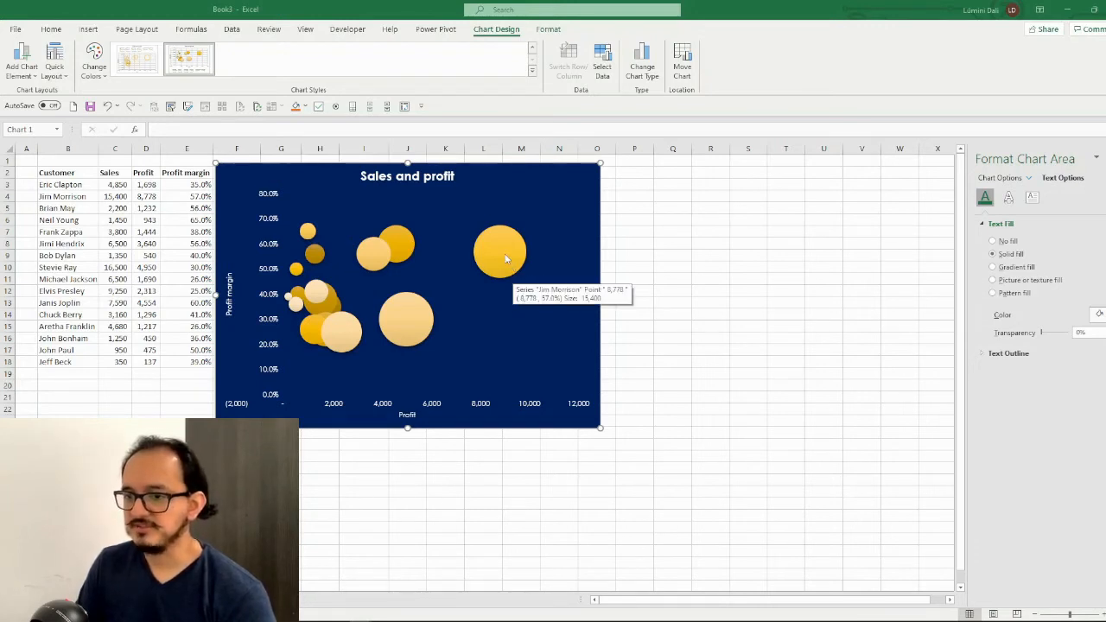
Add data labels positioned above all the bubbles
{"action": "left_click", "coordinate": [32, 78]}
{"action": "mouse_move", "coordinate": [72, 146]}
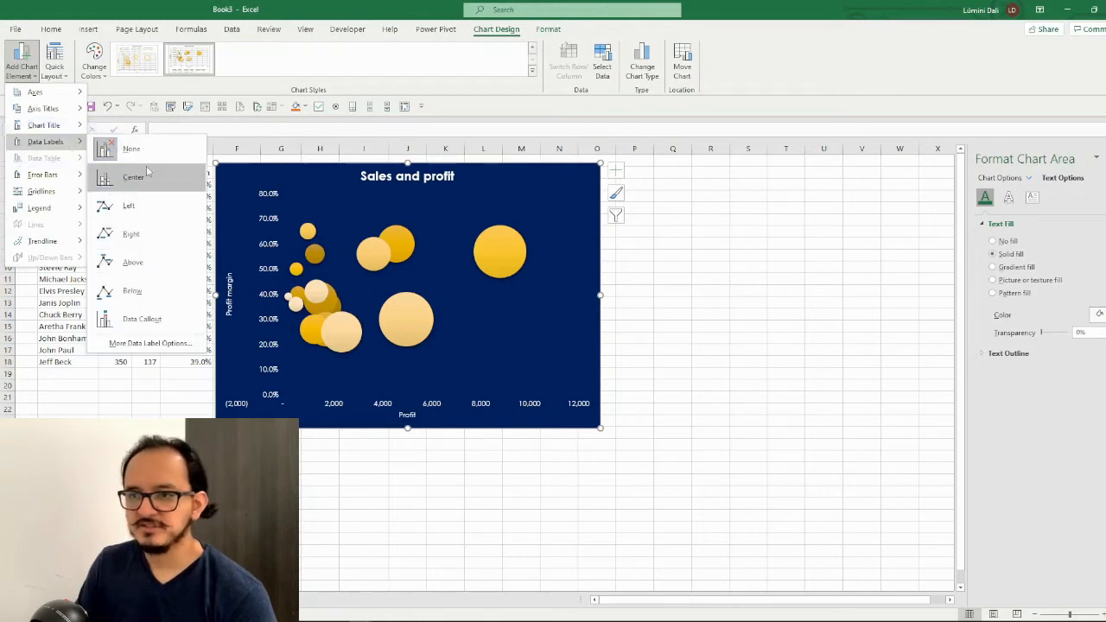
{"action": "left_click", "coordinate": [161, 264]}
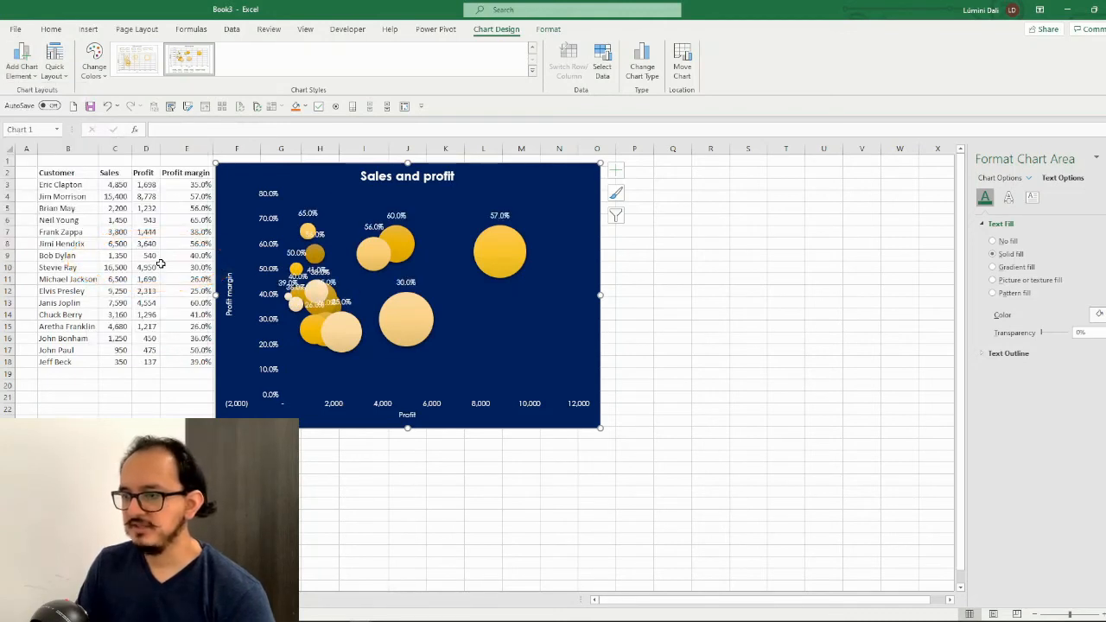
Include the series name in the data label of the 57.0% bubble
{"action": "left_click", "coordinate": [504, 217]}
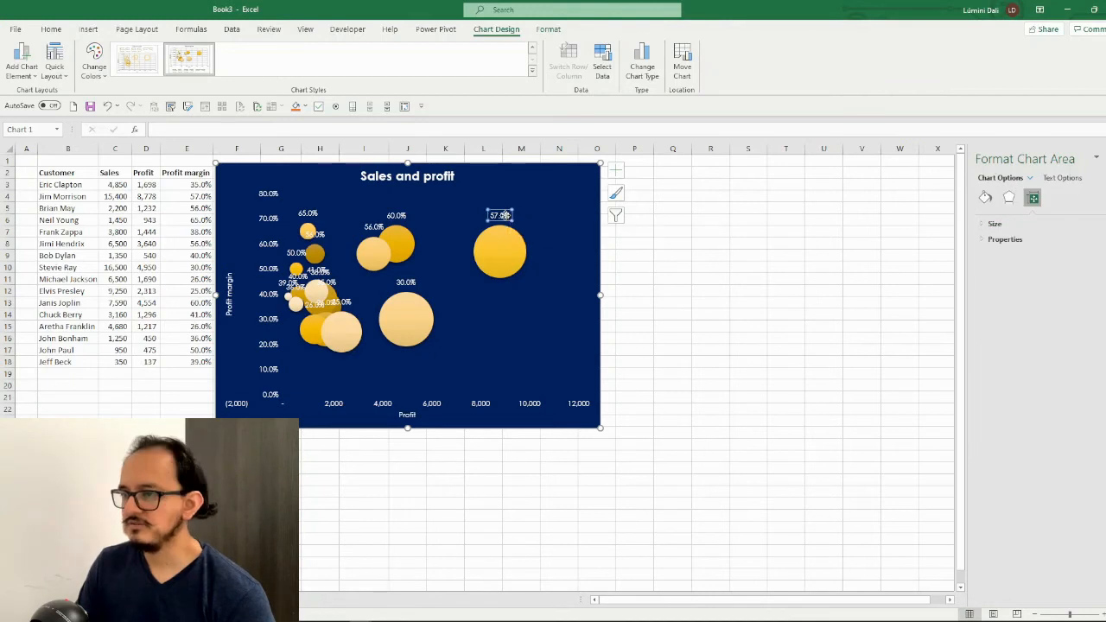
{"action": "right_click", "coordinate": [506, 218]}
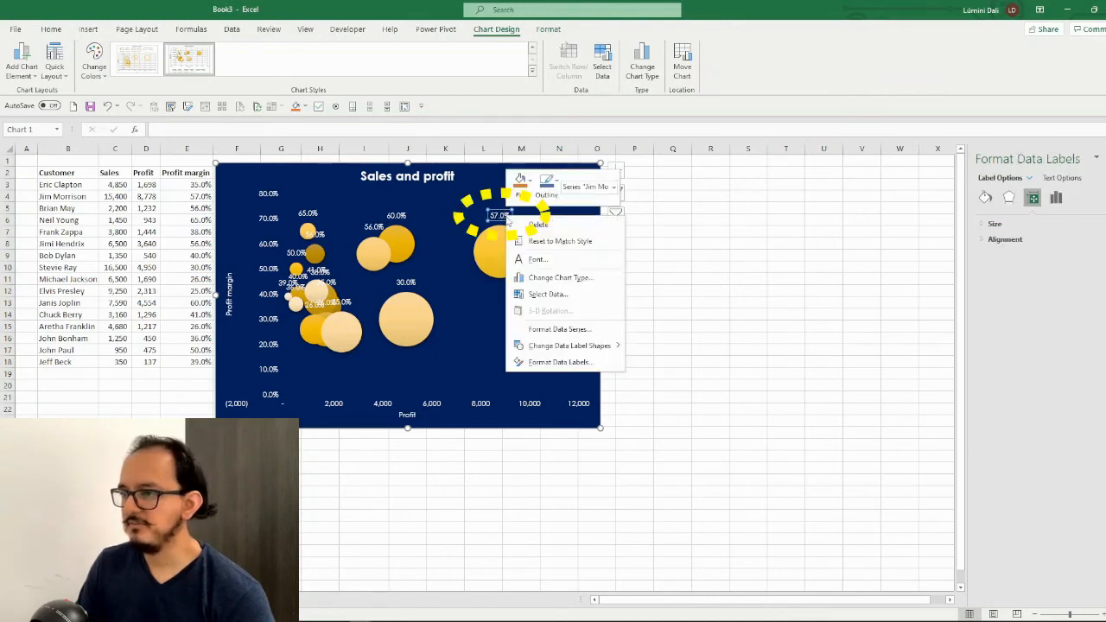
{"action": "left_click", "coordinate": [592, 363]}
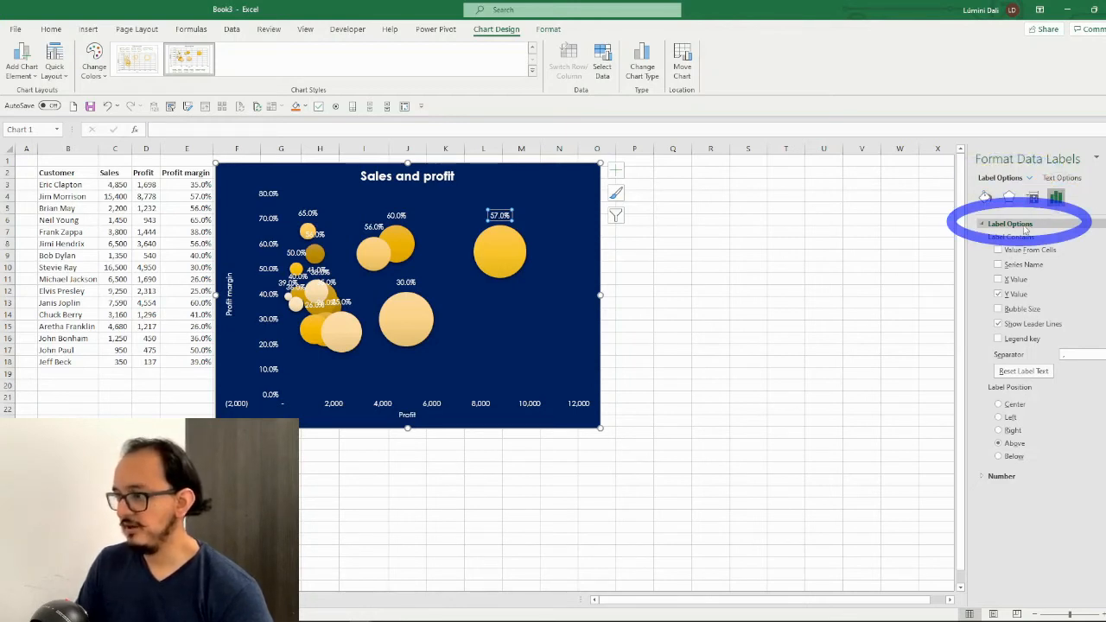
{"action": "left_click", "coordinate": [997, 264]}
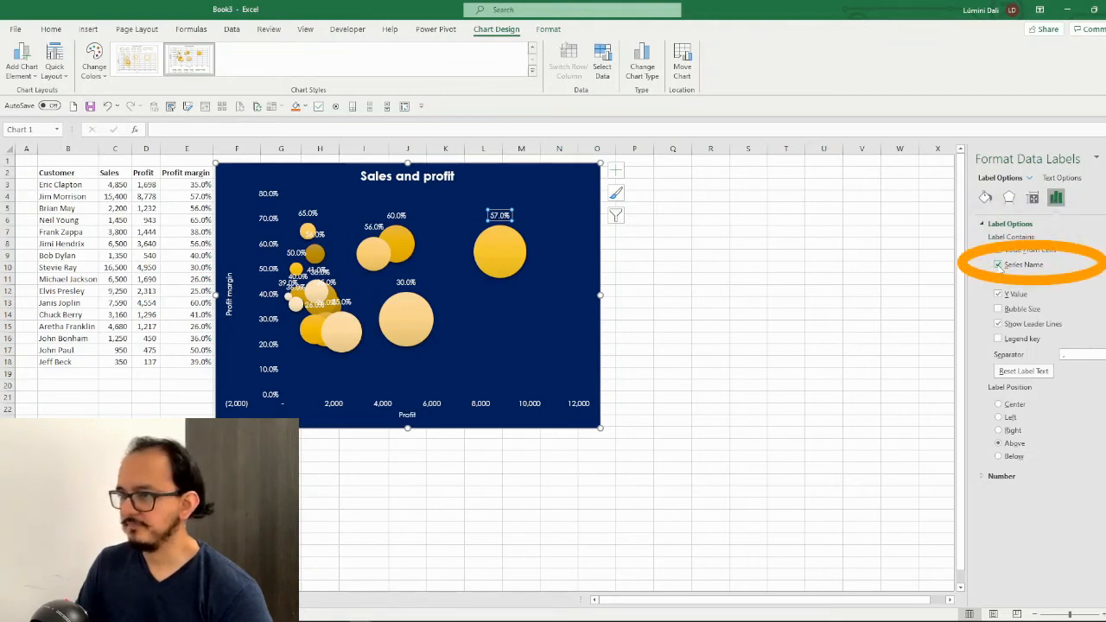